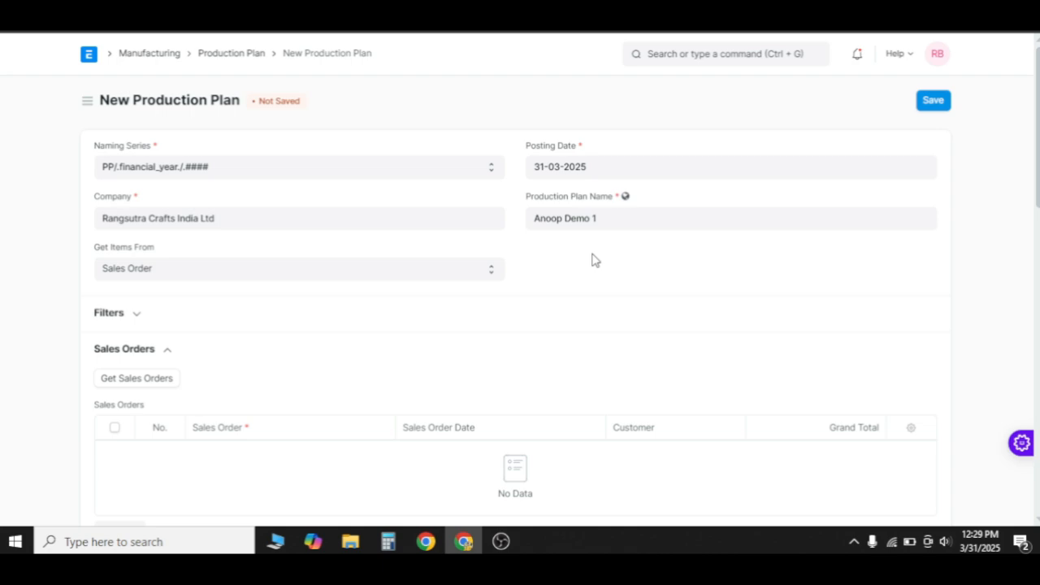
Step: Add item FB22SOWIKW02RD-L to the first row of the assembly items to manufacture
scroll(593, 260, "down", 3)
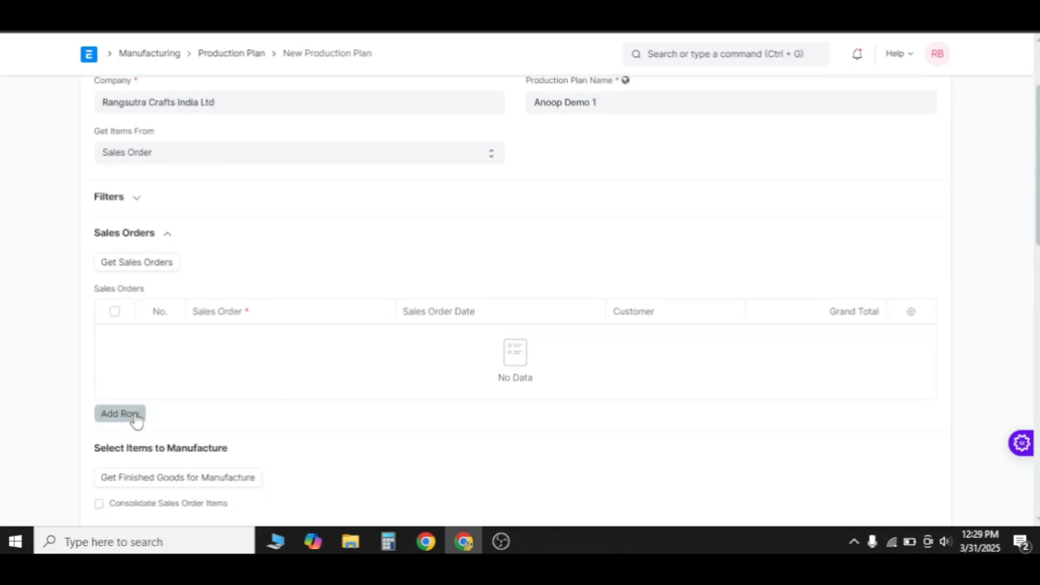
scroll(387, 400, "down", 5)
left_click(228, 362)
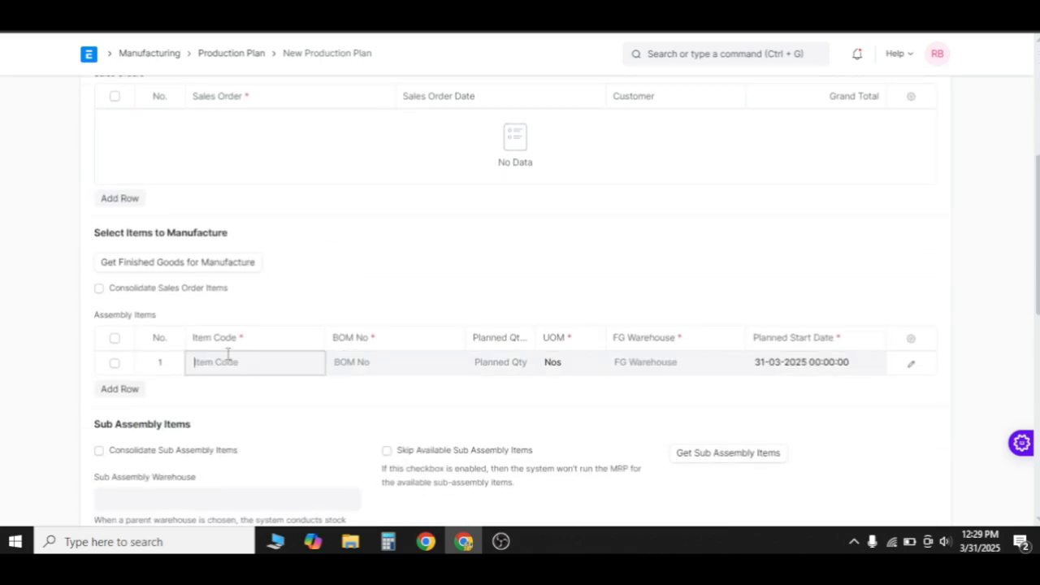
type("FB22SOWIKW02RD-L")
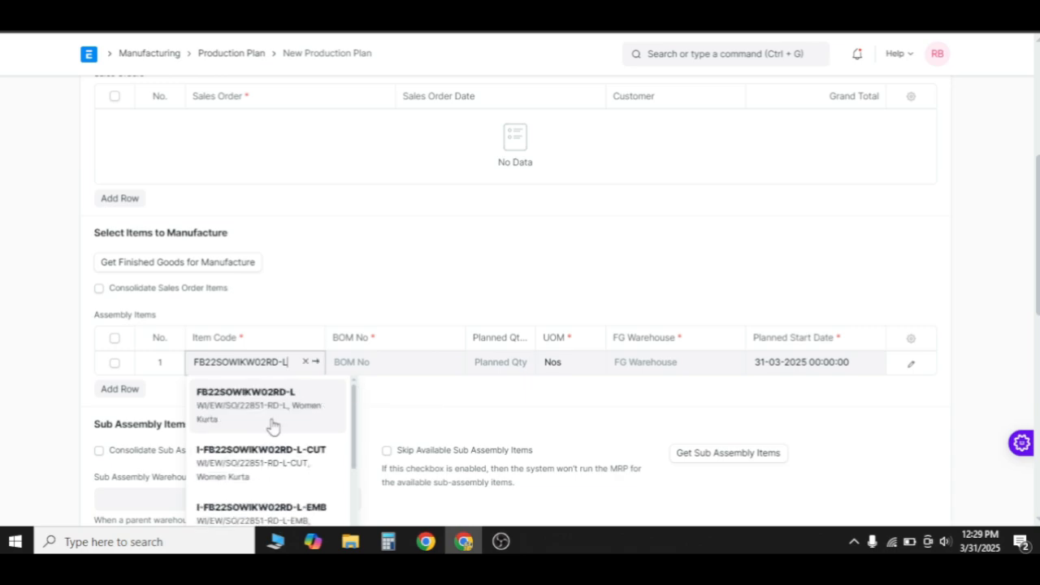
left_click(274, 424)
Step: Set the assembly item's planned quantity to 2 and its finished goods warehouse to Bikaner FG WH - RCIL
left_click(509, 368)
type("2")
left_click(650, 363)
type("bikaner fg")
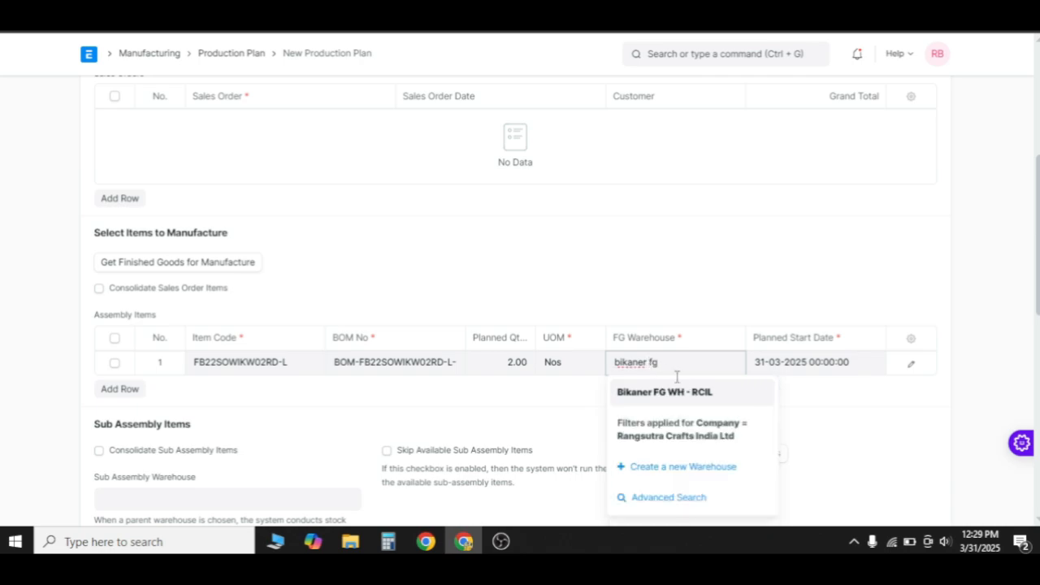
left_click(673, 391)
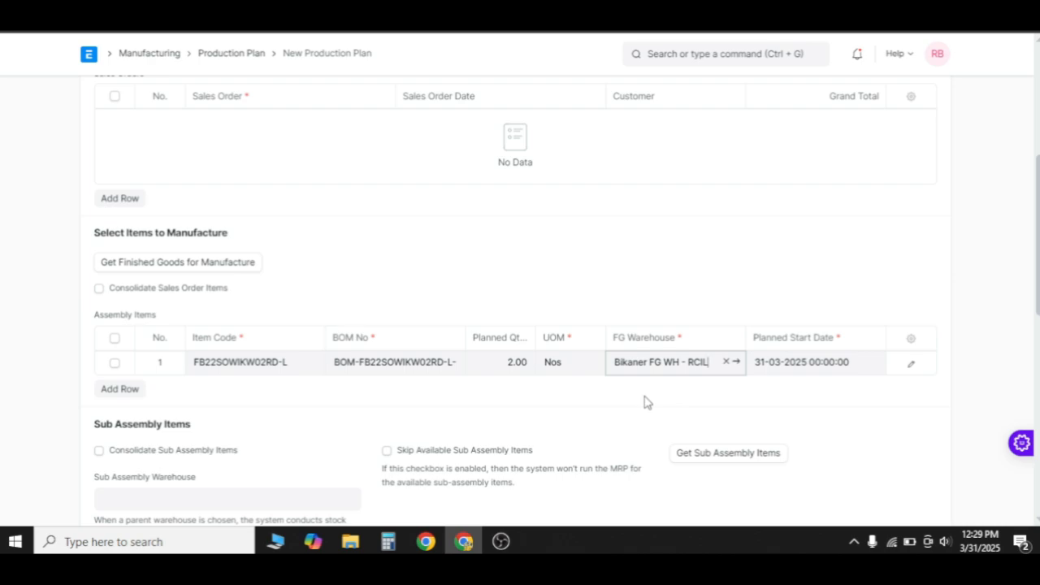
Step: Fetch the sub assembly items for the planned assembly item
scroll(645, 402, "down", 2)
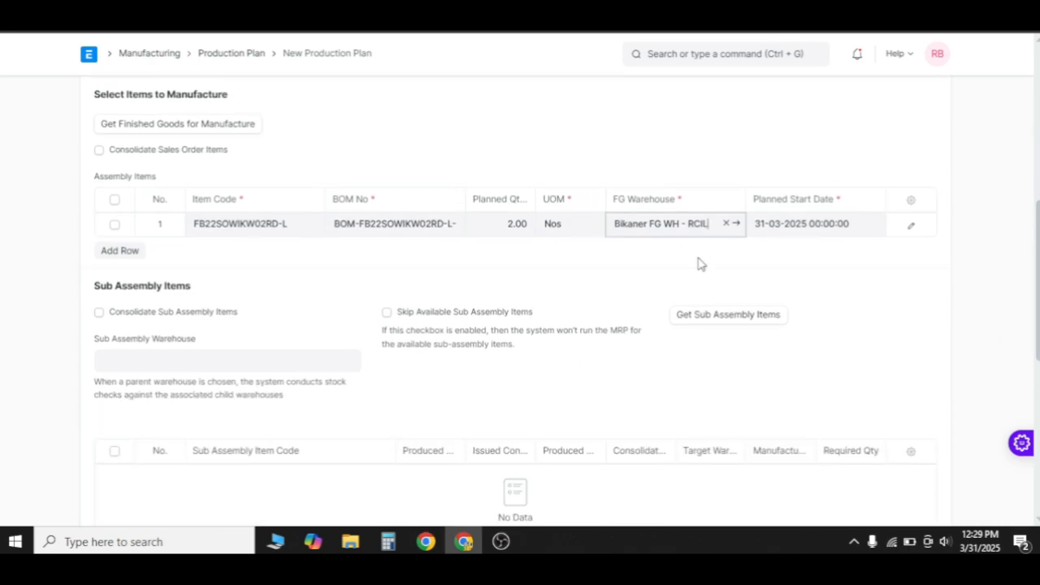
left_click(707, 318)
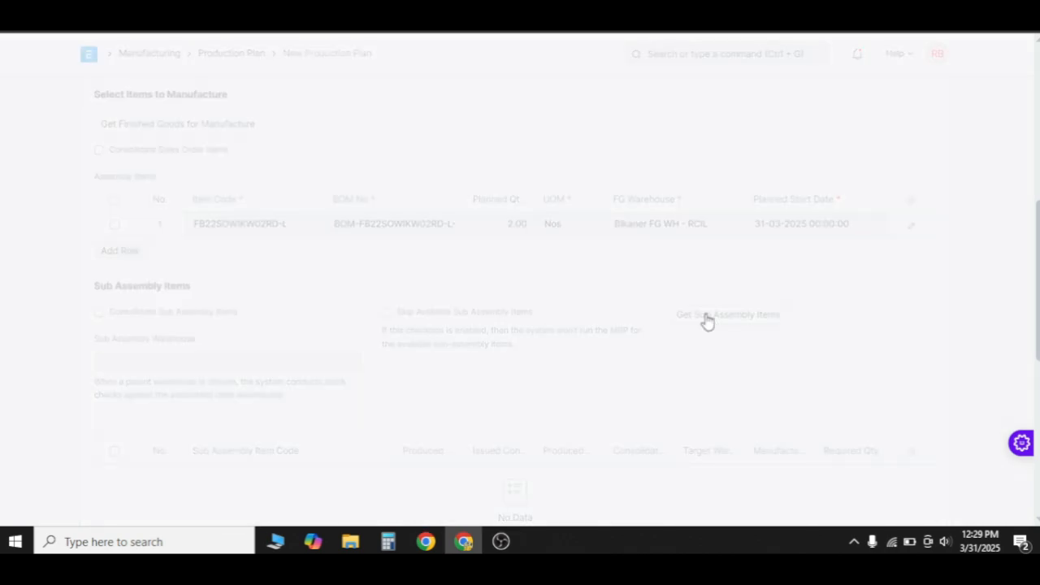
scroll(418, 387, "down", 5)
scroll(418, 387, "up", 2)
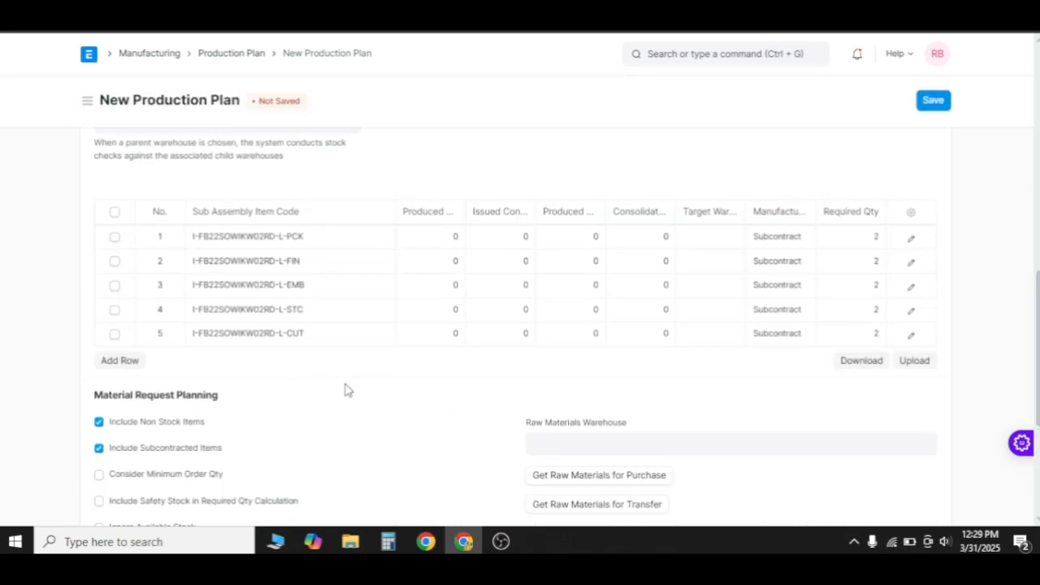
Step: Compare the fetched sub assembly item codes, manufacturing types and required quantities with the assembly item's code and planned quantity
scroll(362, 381, "up", 2)
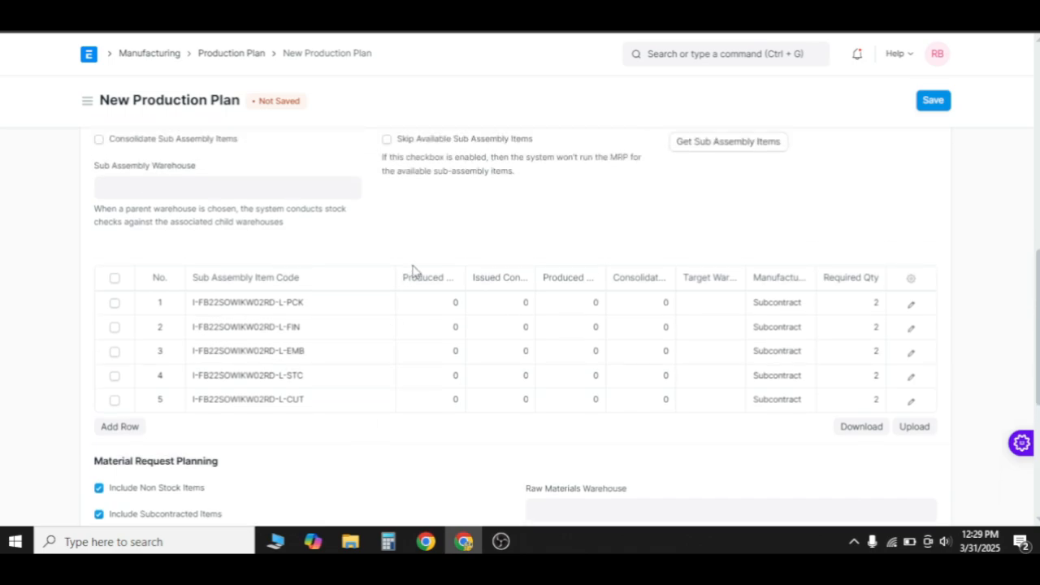
scroll(414, 271, "up", 2)
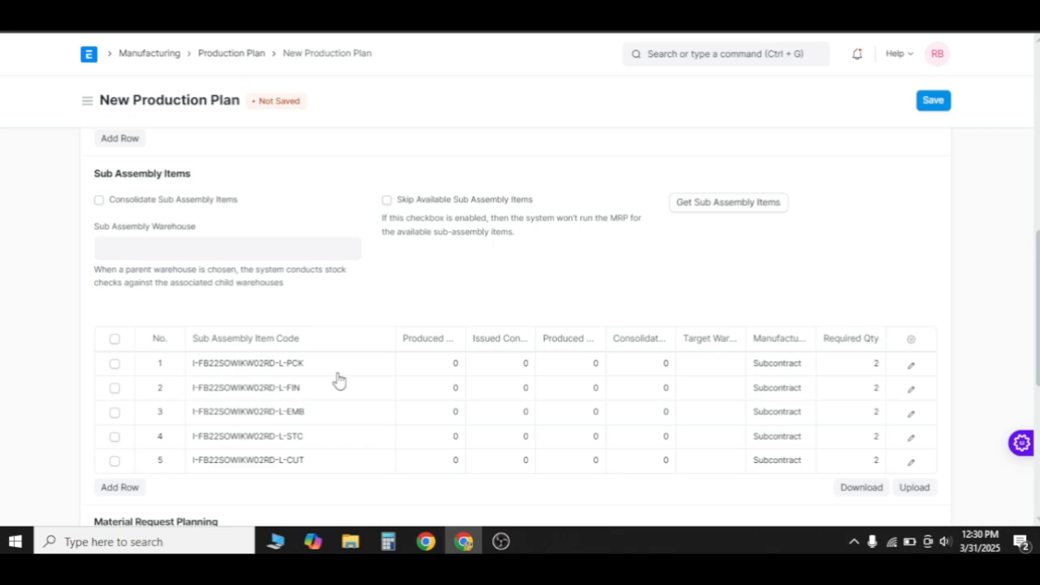
scroll(339, 379, "up", 1)
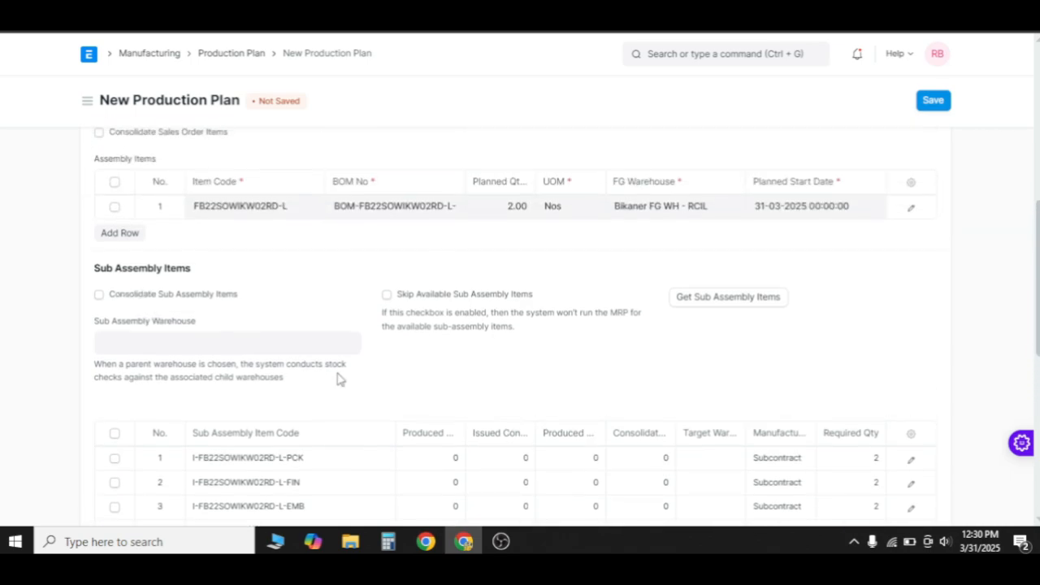
left_click(294, 216)
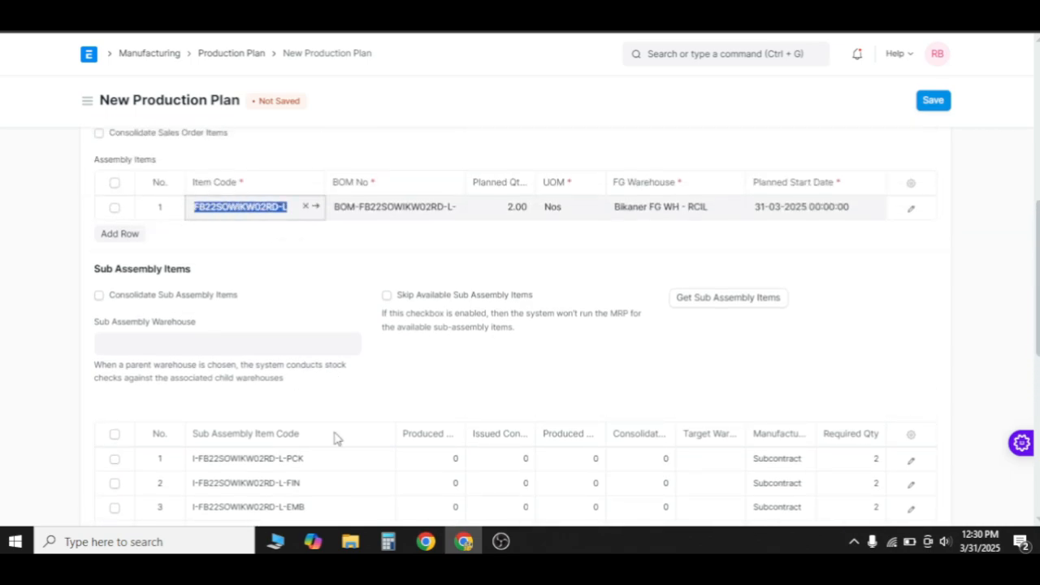
scroll(335, 438, "down", 5)
scroll(318, 323, "up", 3)
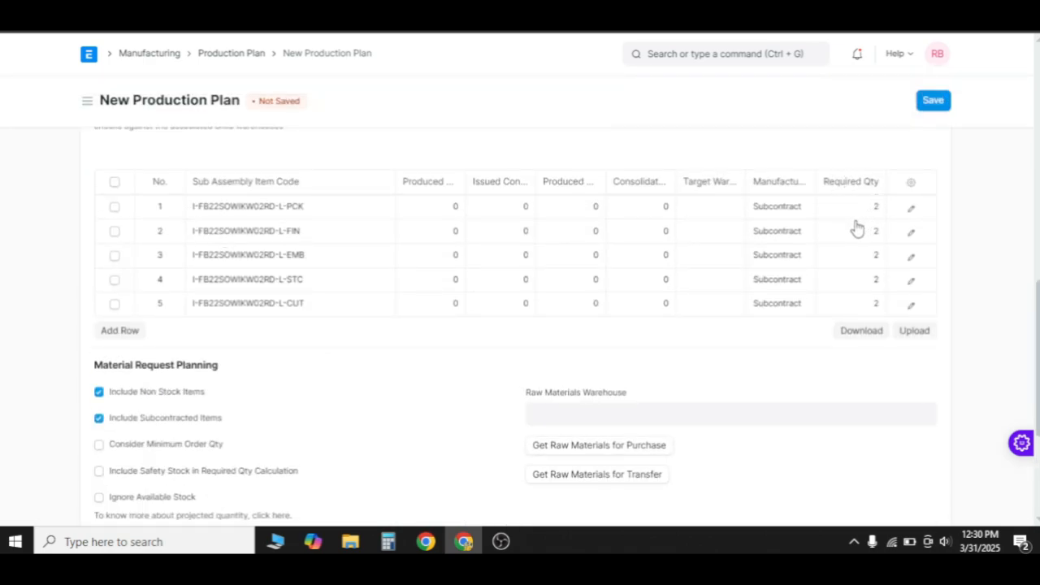
scroll(732, 160, "up", 3)
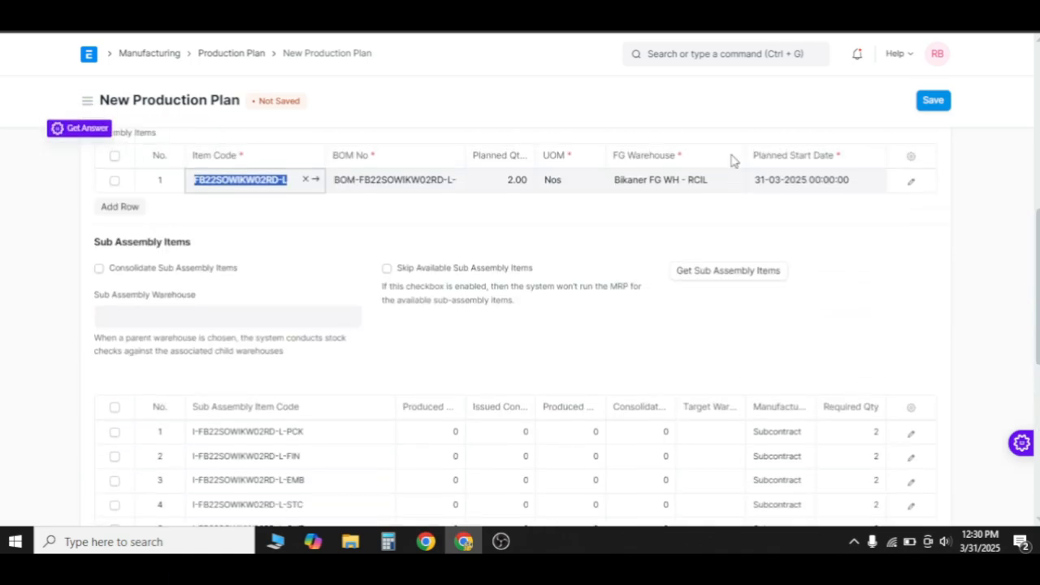
scroll(789, 407, "down", 3)
scroll(854, 363, "up", 1)
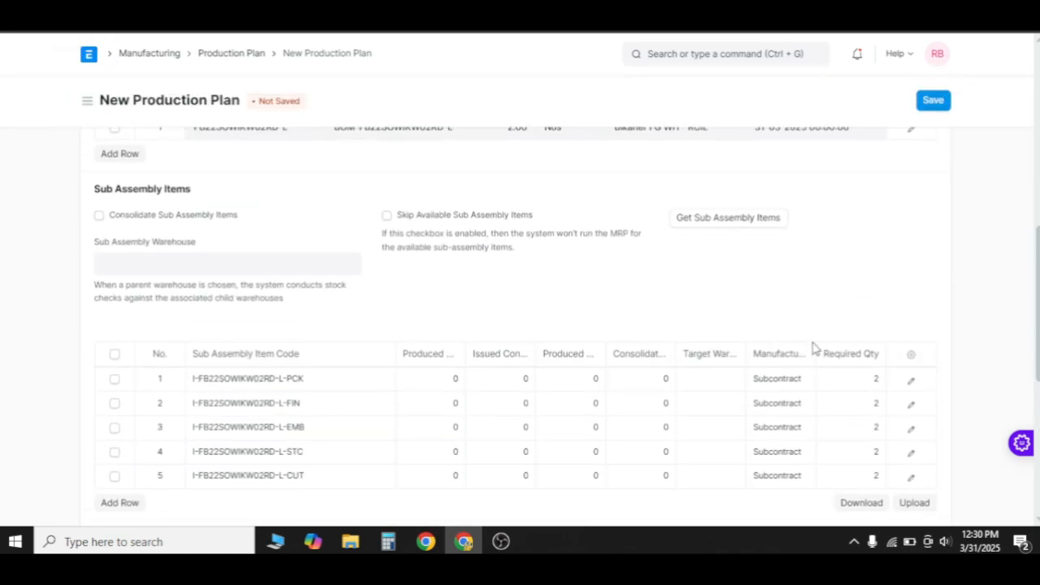
Step: Set the manufacturing type of the PCK and FIN sub assembly items to In House
scroll(780, 399, "down", 1)
left_click(773, 399)
left_click(781, 311)
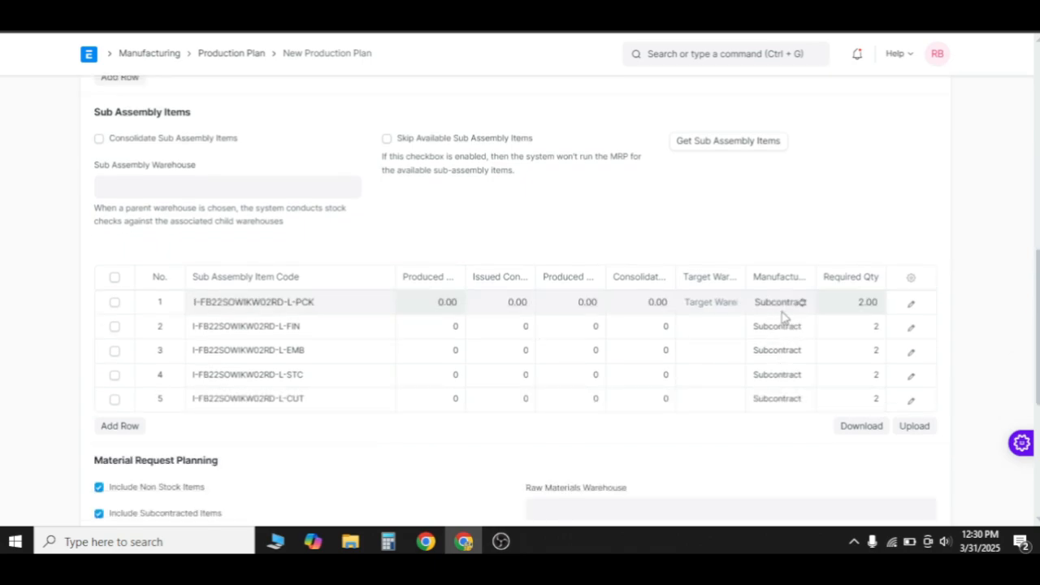
left_click(801, 303)
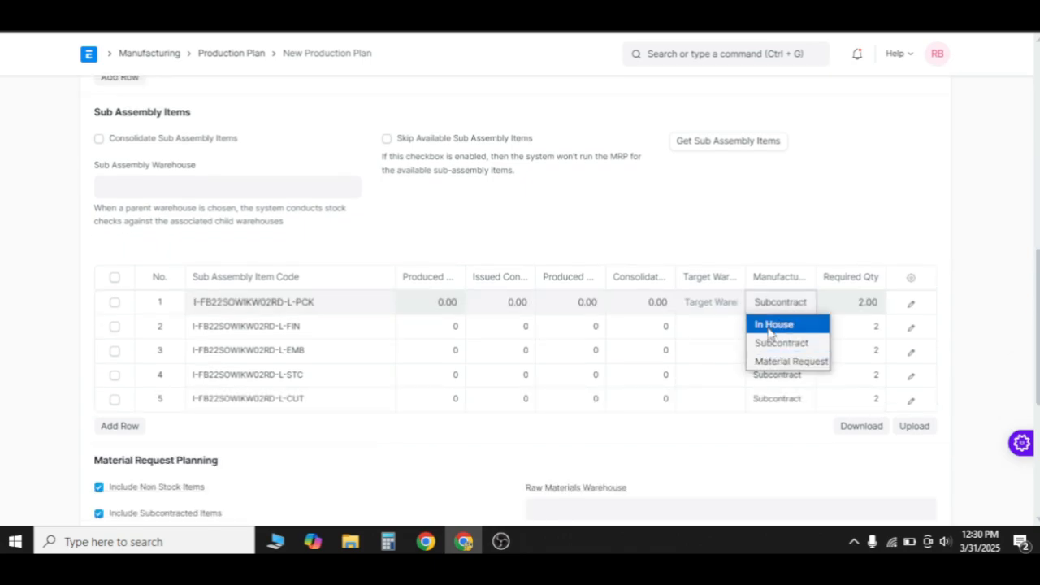
left_click(783, 328)
left_click(785, 328)
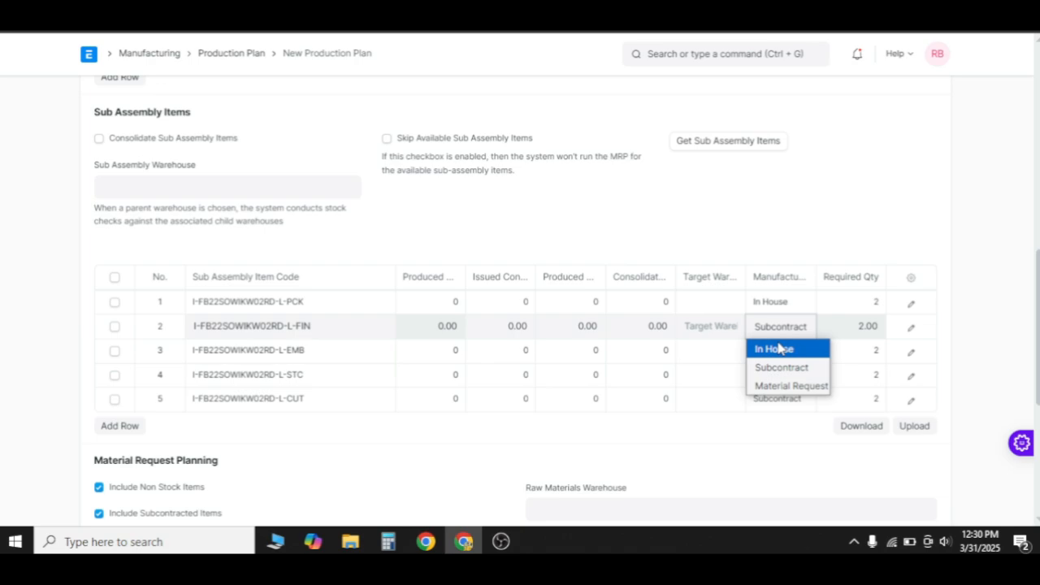
left_click(784, 349)
Step: Set the manufacturing type of the EMB, STC and CUT sub assembly items to In House
left_click(799, 354)
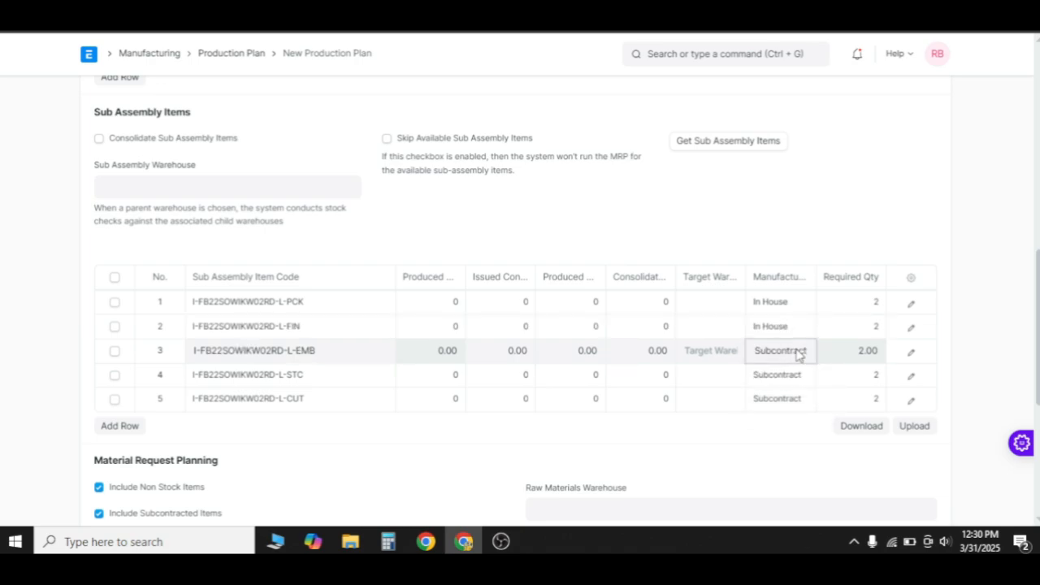
left_click(799, 354)
left_click(774, 373)
left_click(779, 384)
left_click(779, 387)
left_click(799, 383)
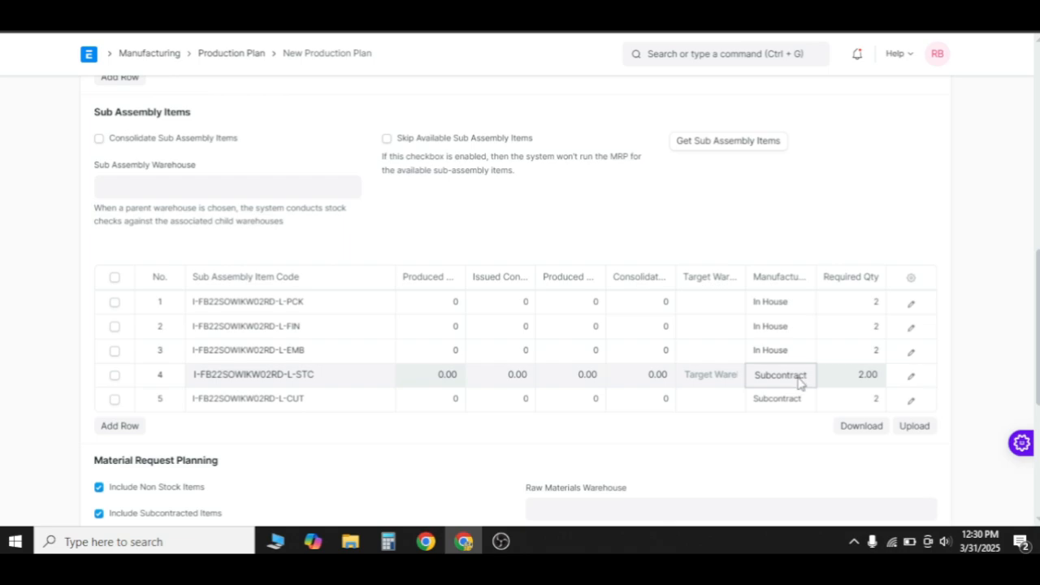
left_click(799, 383)
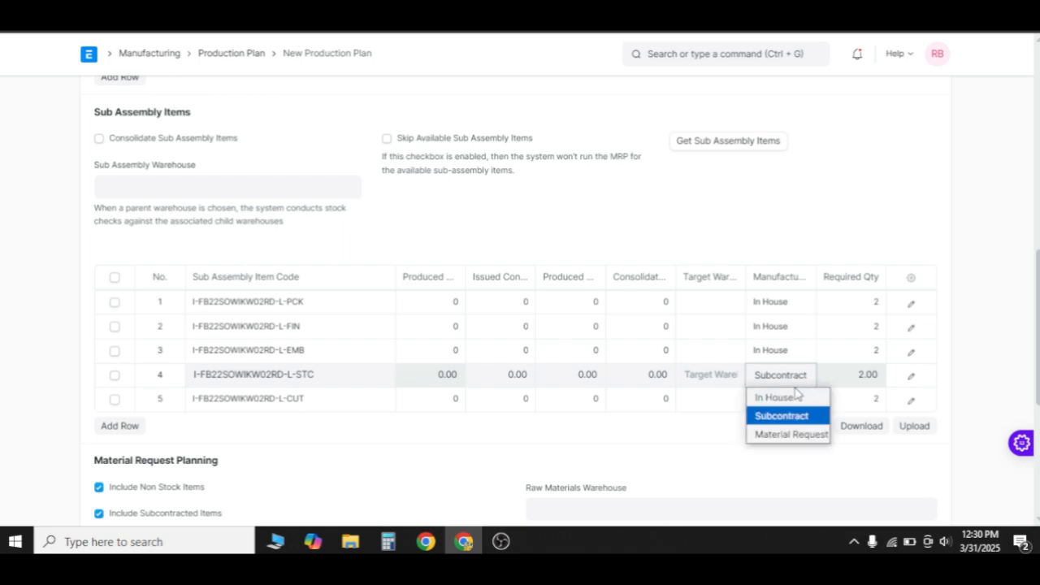
left_click(790, 398)
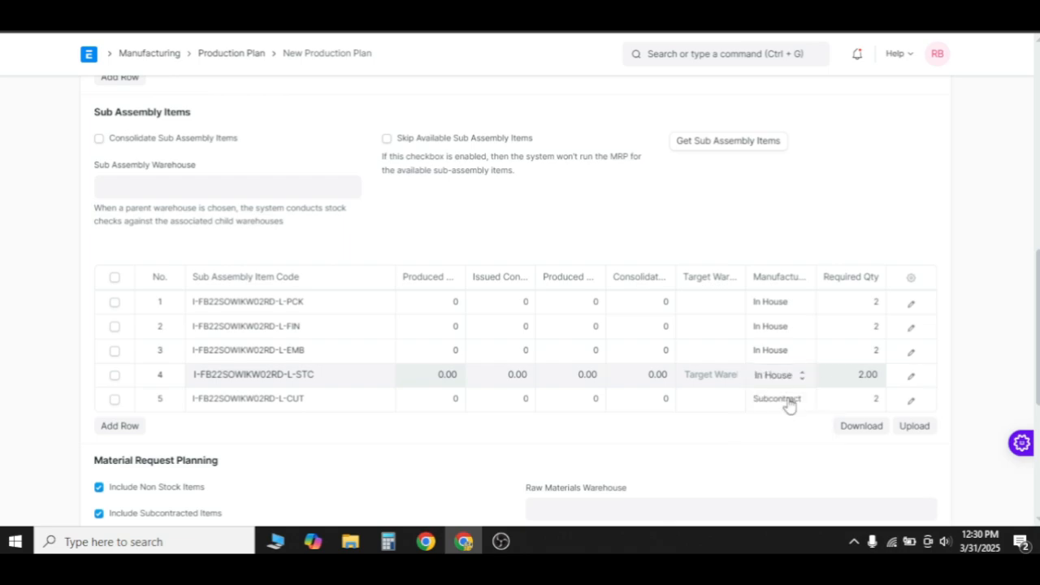
left_click(788, 407)
left_click(776, 422)
Step: Set the target warehouse of the PCK sub assembly item in row 1 to Bikaner WIP WH - RCIL
left_click(708, 303)
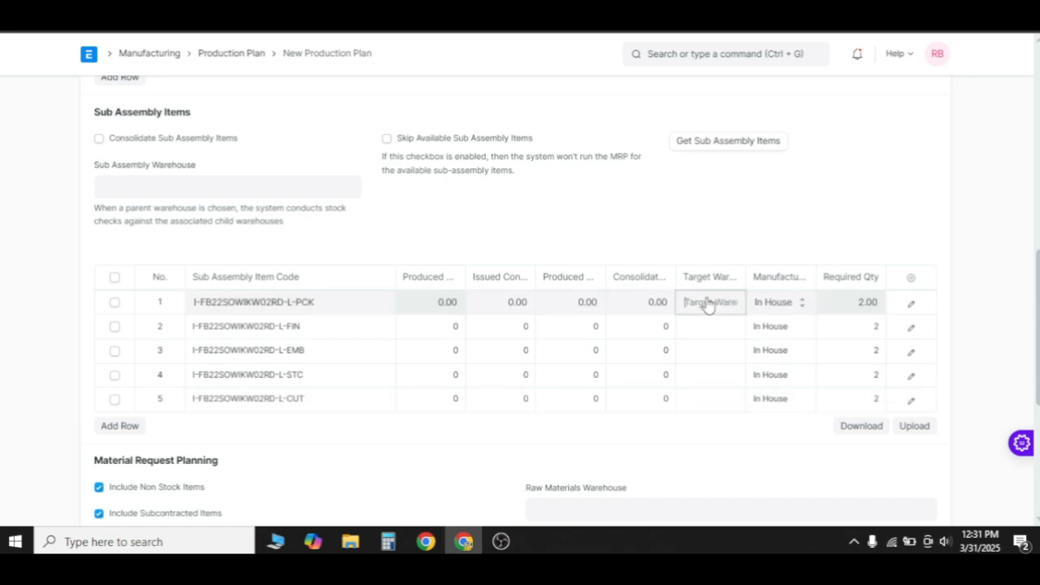
type("bi")
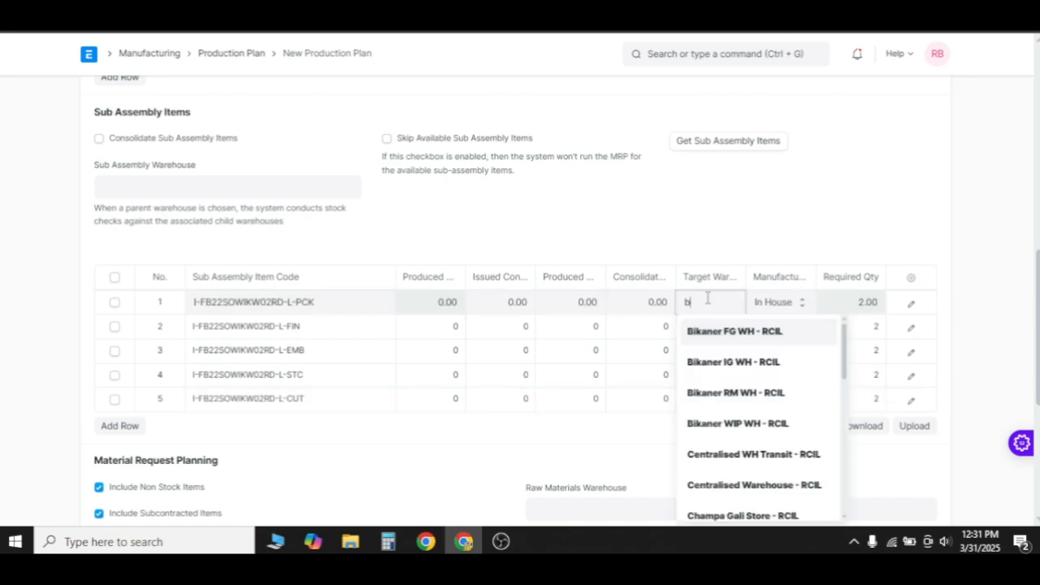
type("kaner")
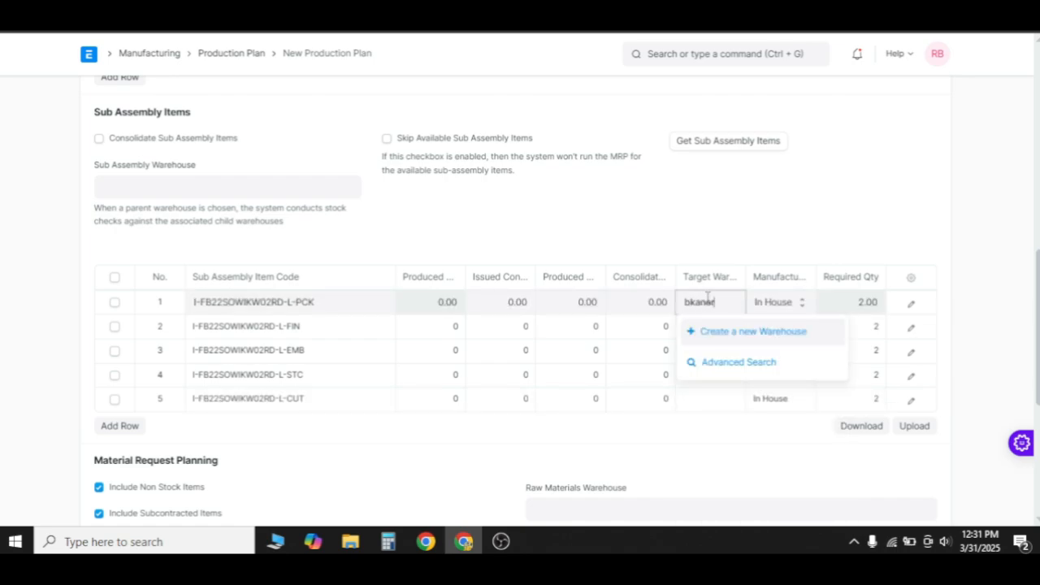
key("BackSpace")
key("BackSpace")
key("BackSpace")
key("BackSpace")
key("BackSpace")
key("BackSpace")
key("BackSpace")
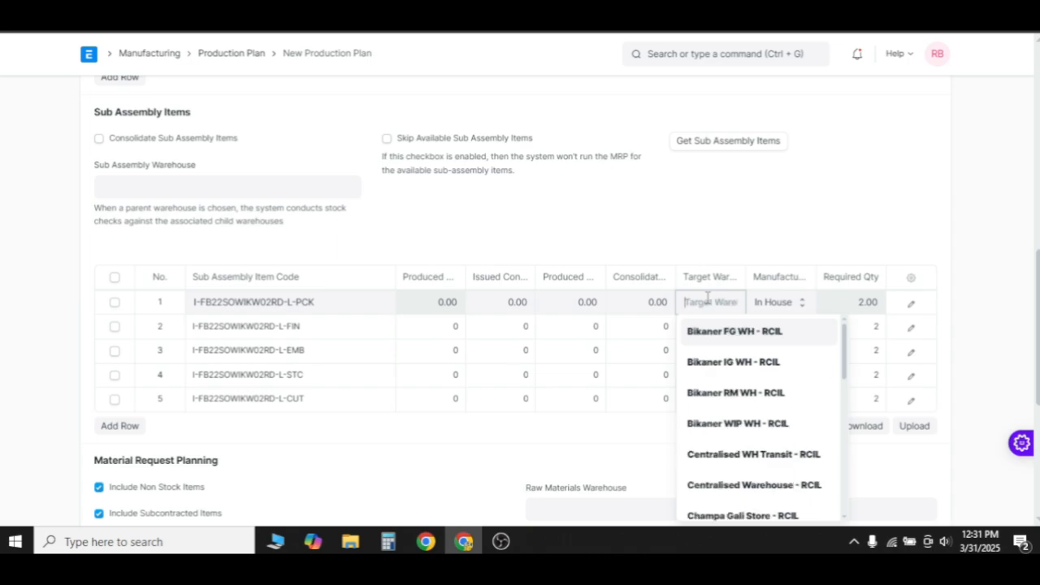
type("bikaner")
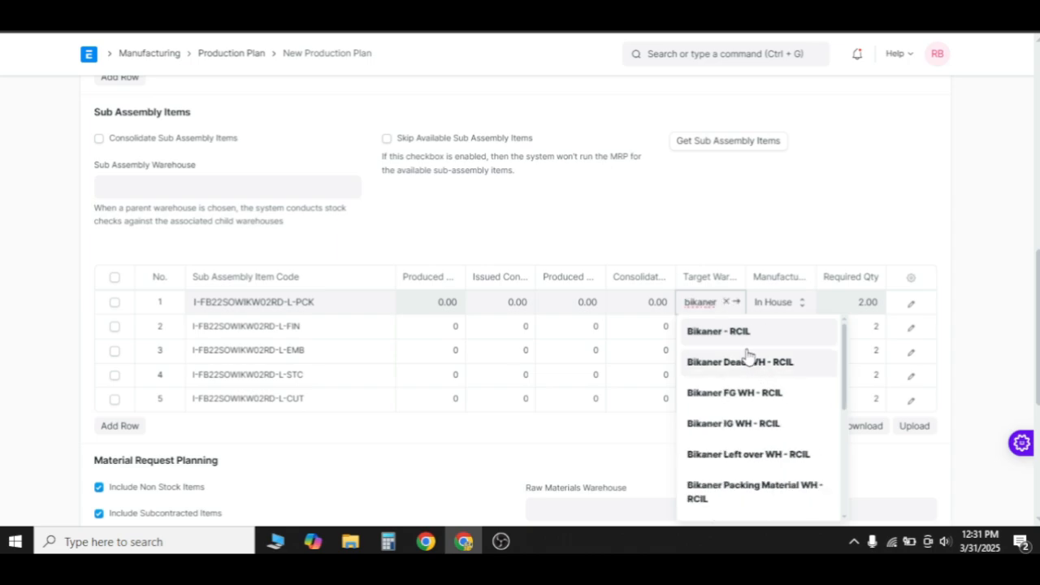
type(" wh")
left_click(773, 342)
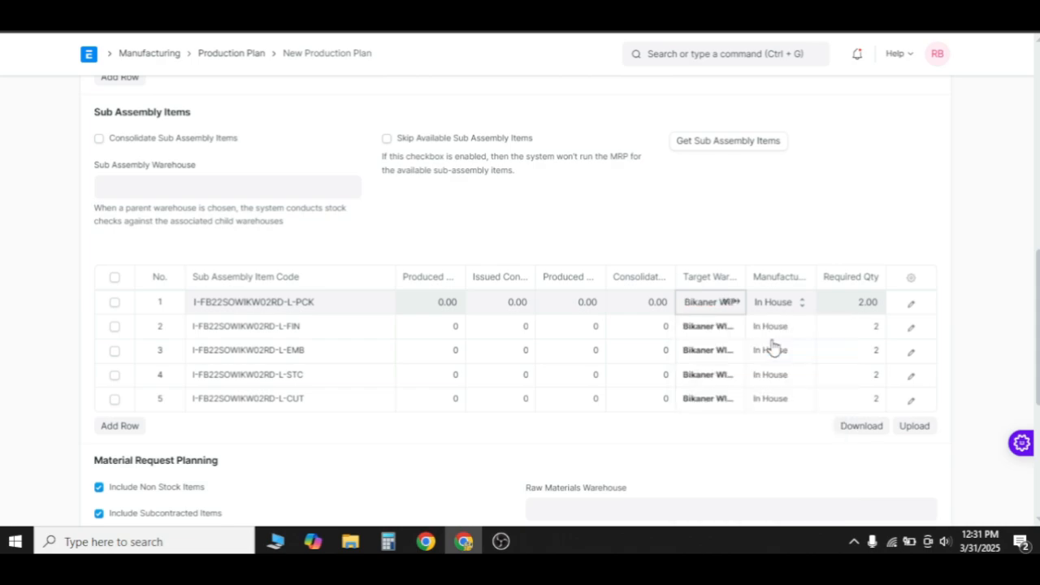
Step: Assign Aakash Computers Rajasar as supplier of the PCK sub assembly item in row 1 and copy the supplier name
left_click(911, 302)
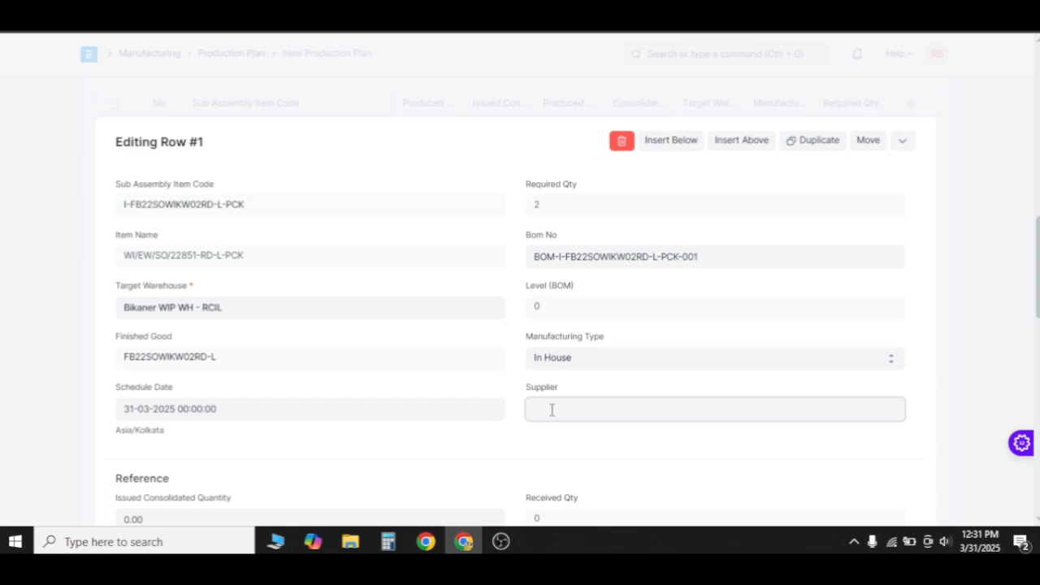
left_click(552, 410)
left_click(612, 439)
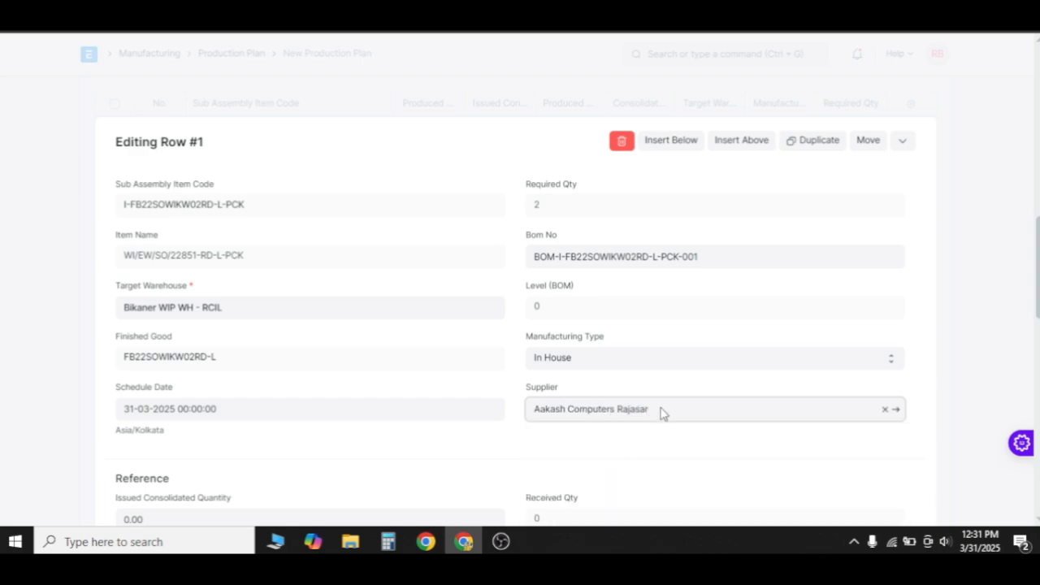
triple_click(529, 416)
key("ctrl+c")
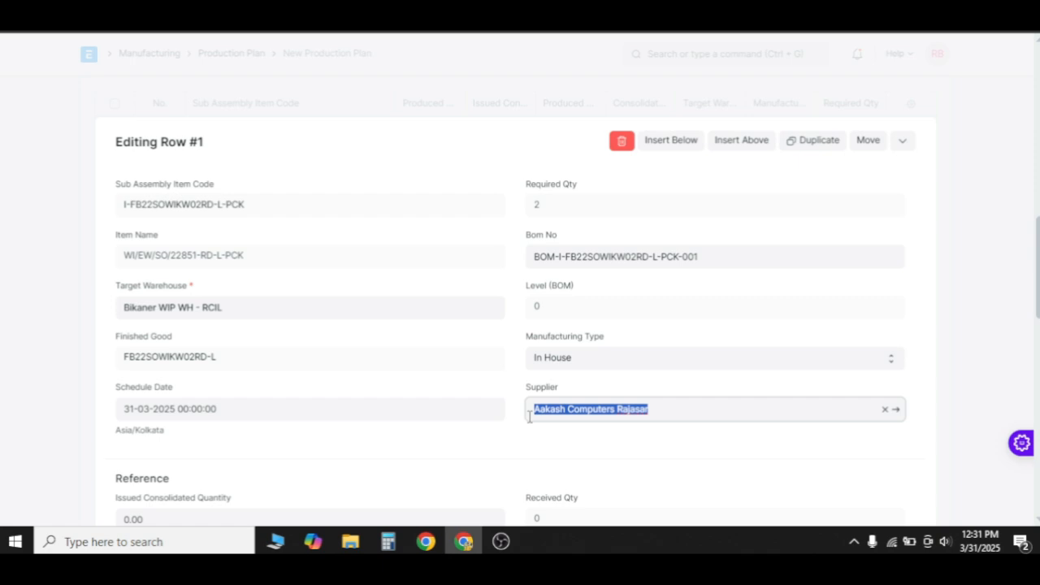
left_click(956, 350)
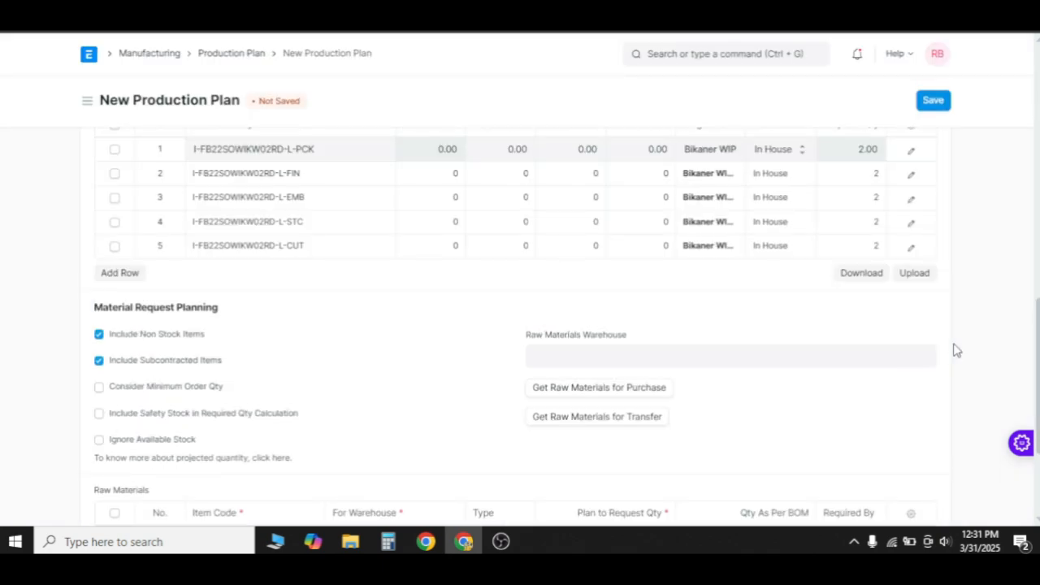
Step: Assign Aakash Computers Rajasar as supplier of the FIN sub assembly item in row 2
scroll(885, 216, "up", 1)
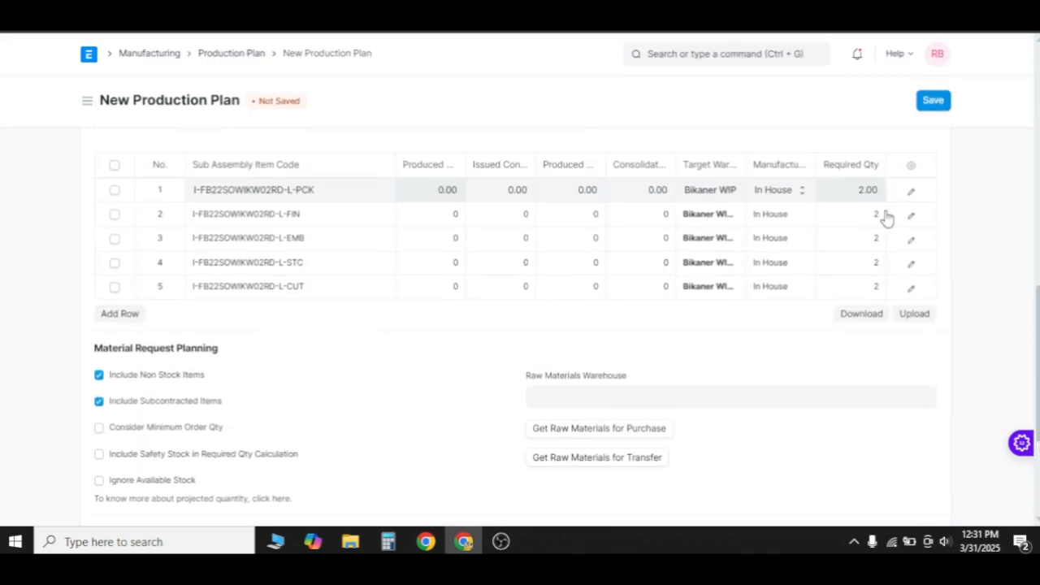
left_click(912, 215)
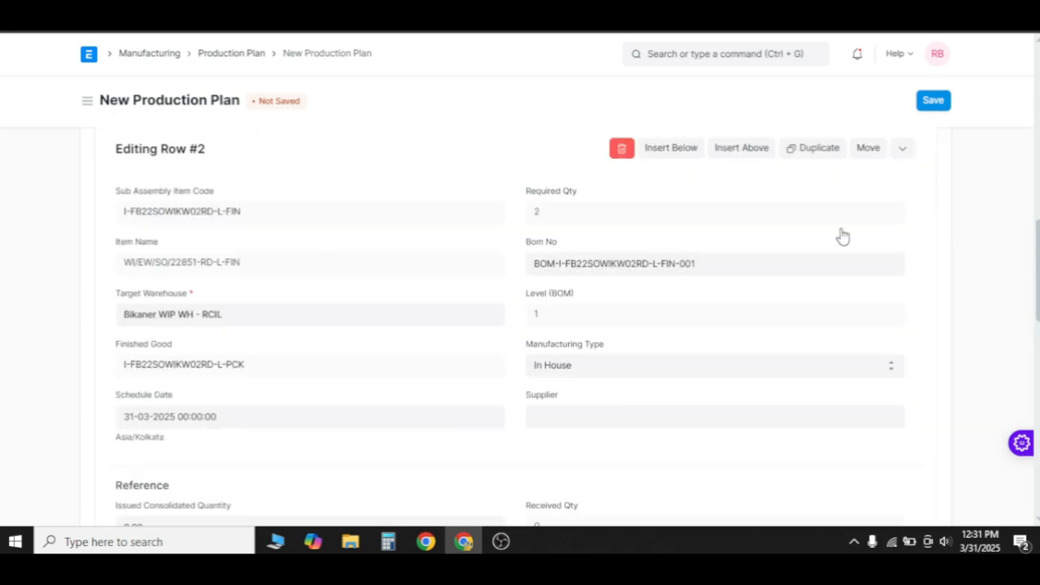
left_click(568, 405)
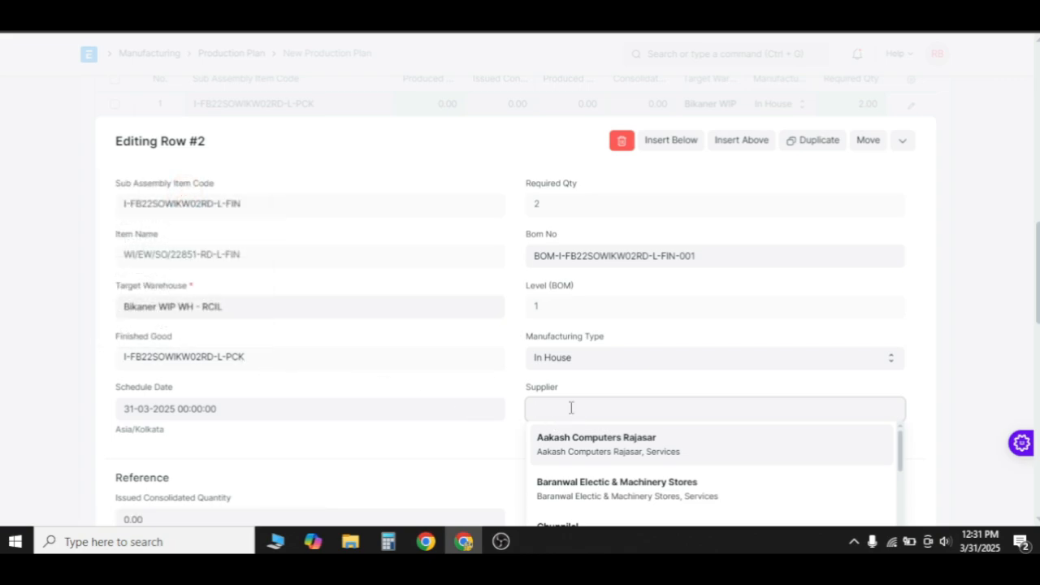
key("ctrl+v")
left_click(793, 442)
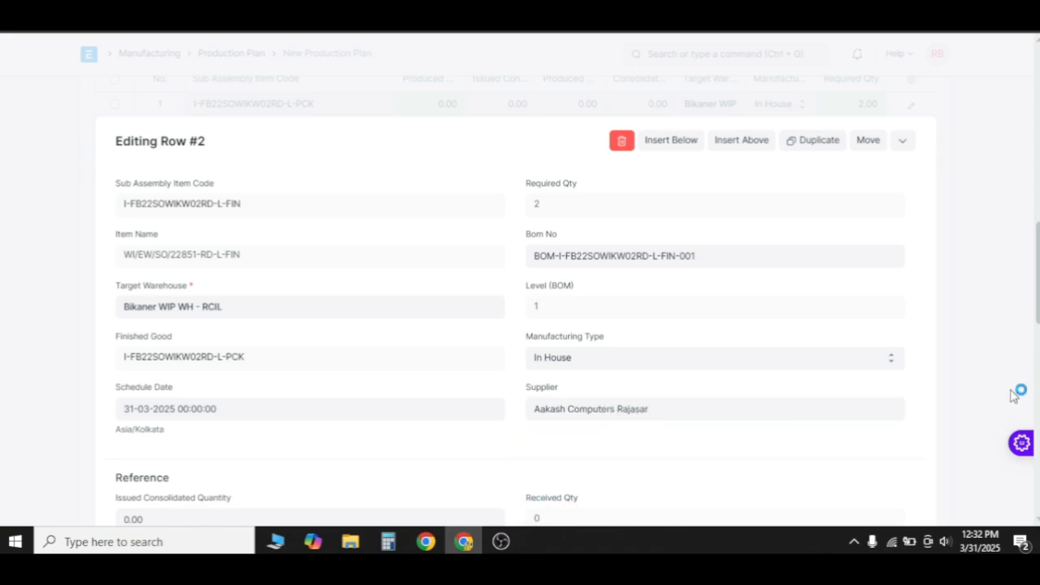
left_click(1016, 395)
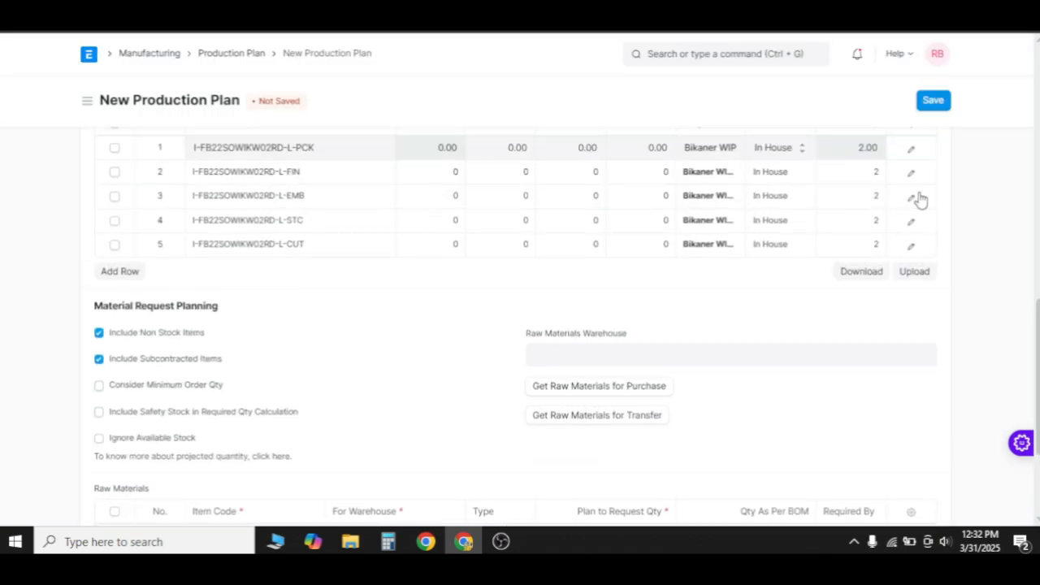
Step: Assign the copied supplier name to the EMB sub assembly item in row 3
left_click(912, 197)
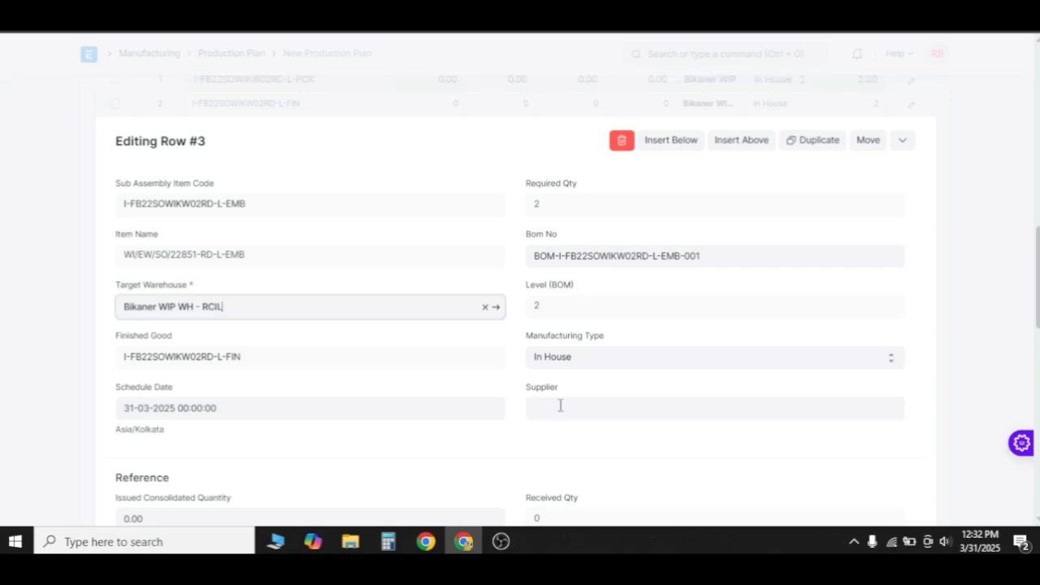
left_click(560, 406)
key("ctrl+v")
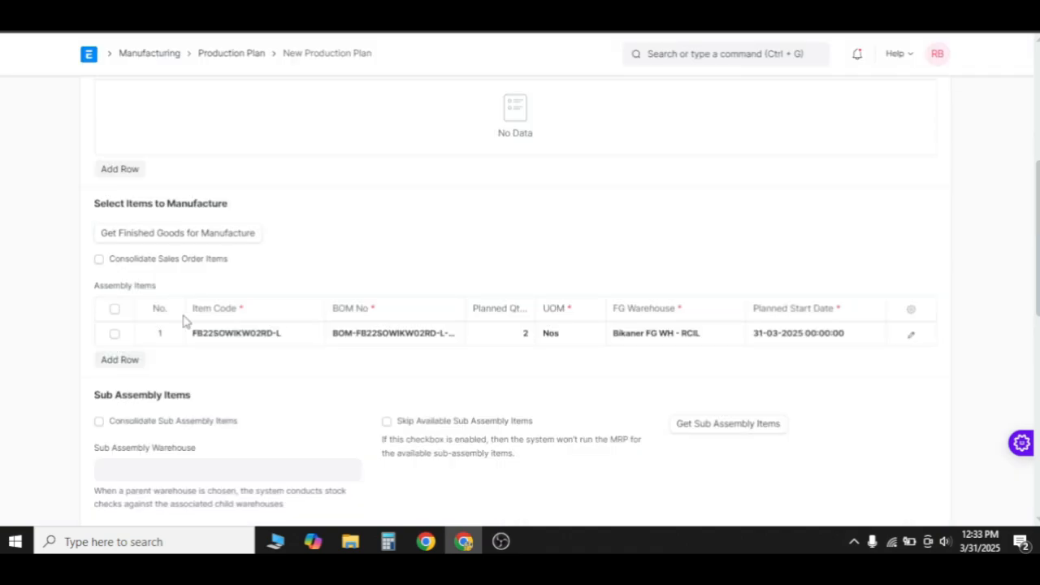
Step: Set the raw materials warehouse to Bikaner RM WH - RCIL and get the raw materials for purchase
scroll(200, 325, "down", 3)
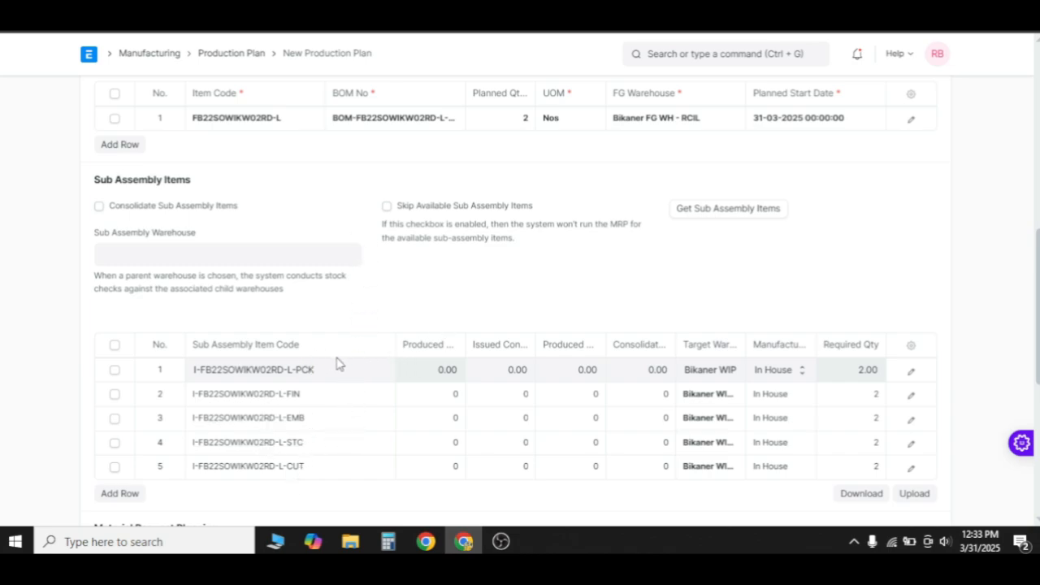
scroll(444, 366, "down", 2)
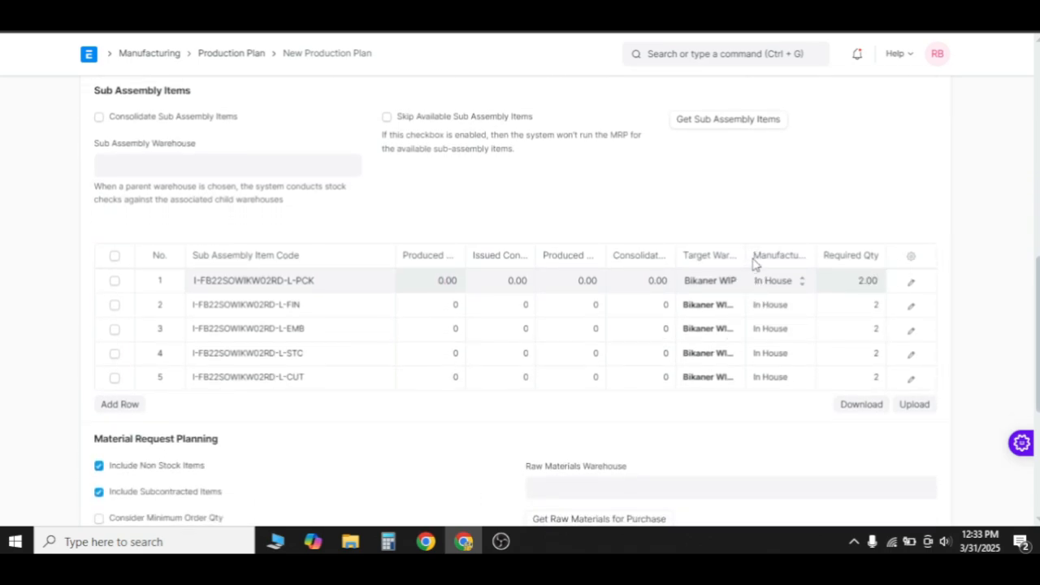
scroll(957, 309, "down", 2)
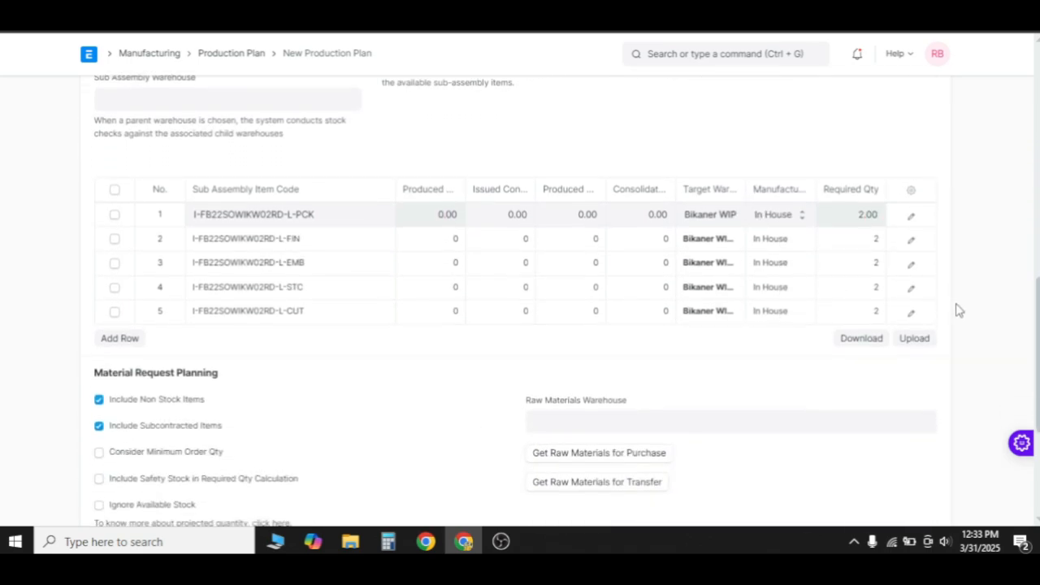
left_click(594, 409)
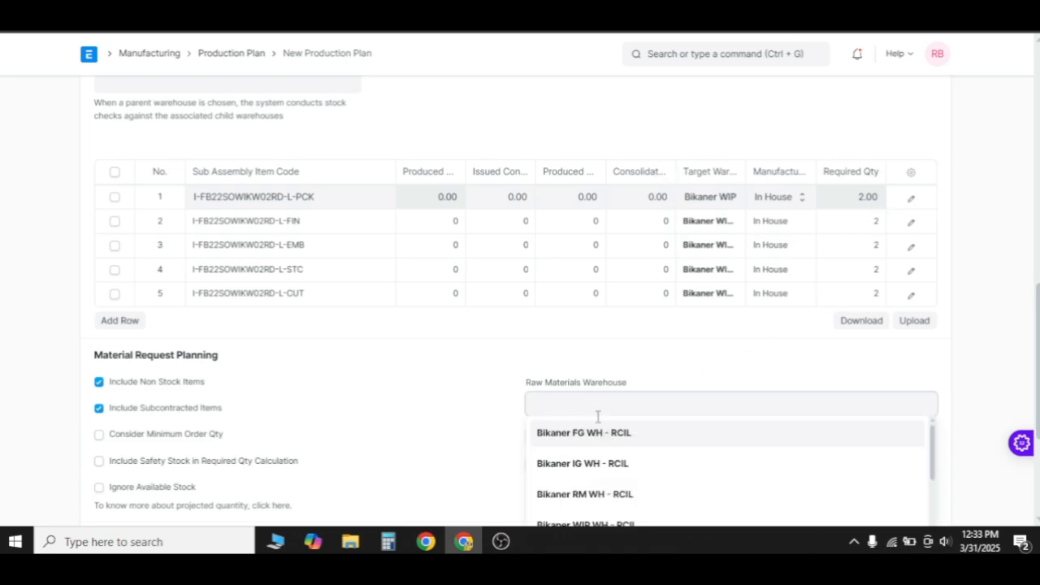
left_click(565, 504)
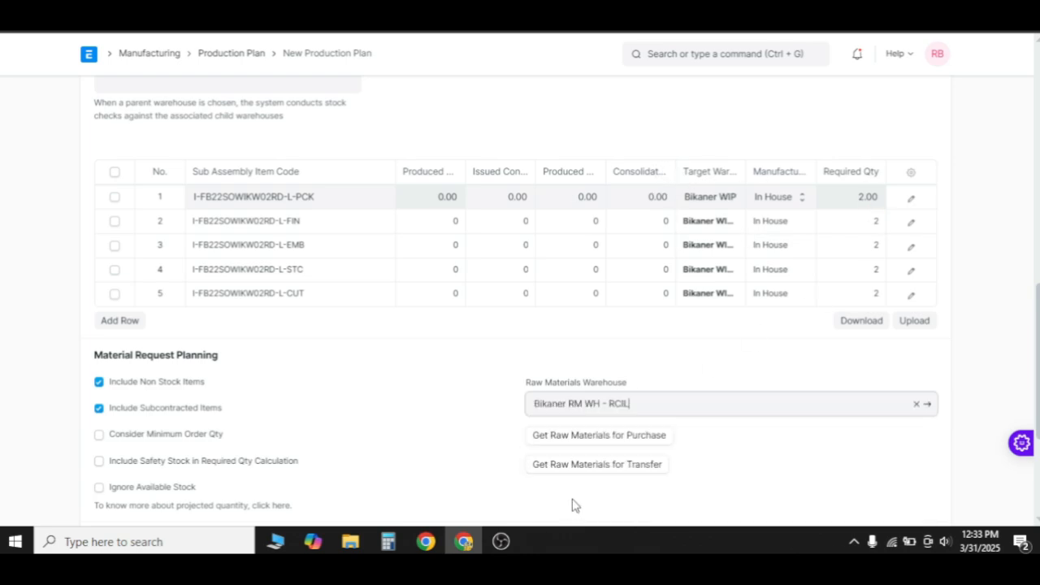
left_click(625, 445)
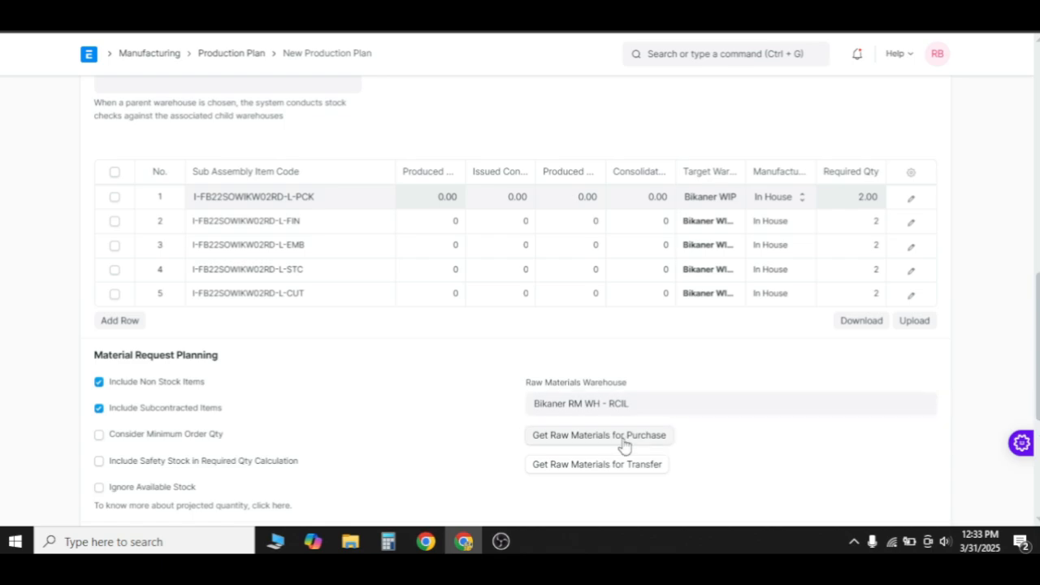
scroll(737, 470, "down", 4)
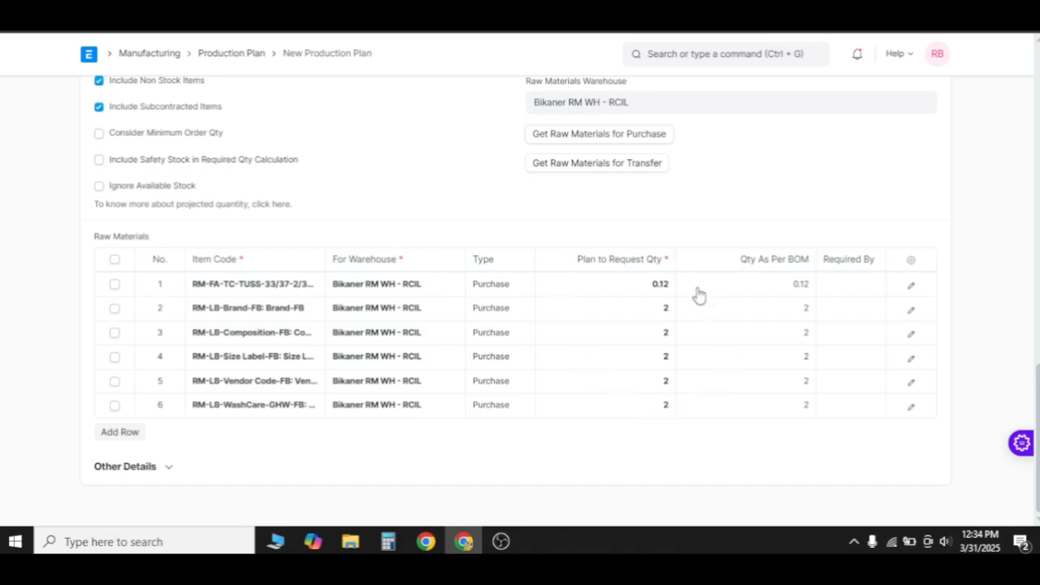
left_click_drag(89, 242, 597, 431)
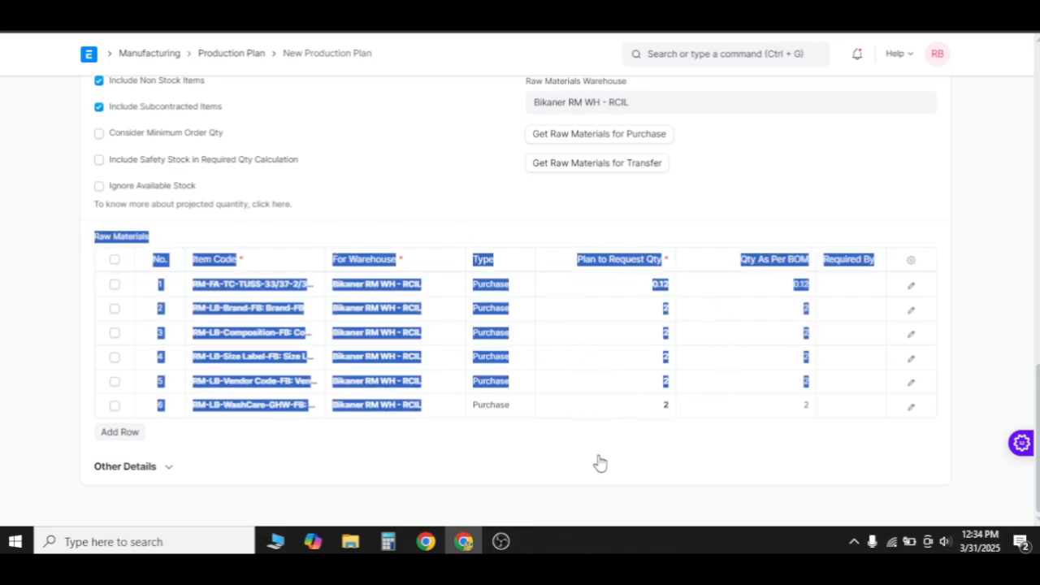
left_click(599, 463)
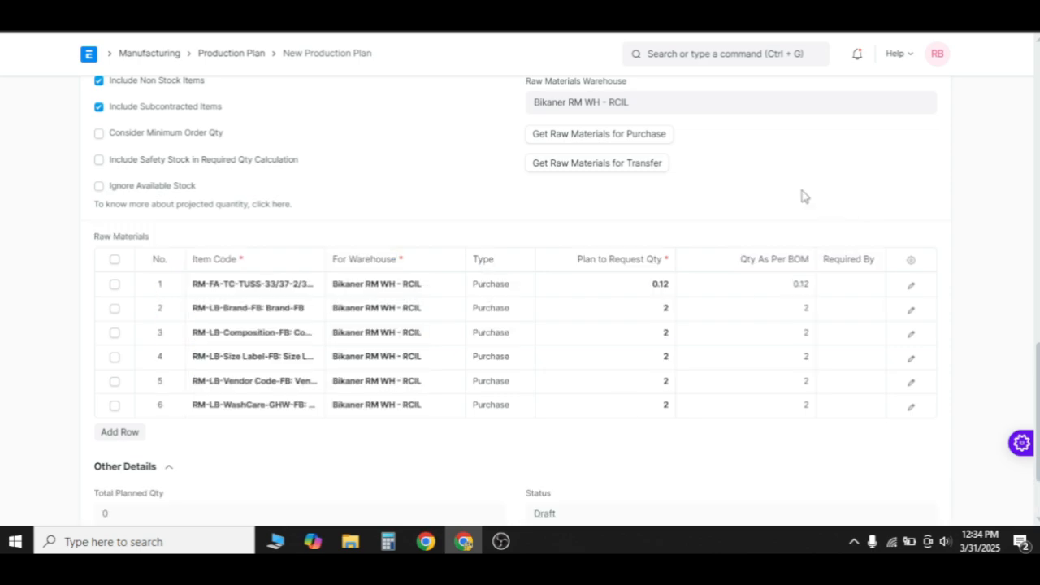
Step: Save the production plan and submit it
scroll(803, 195, "up", 10)
left_click(936, 110)
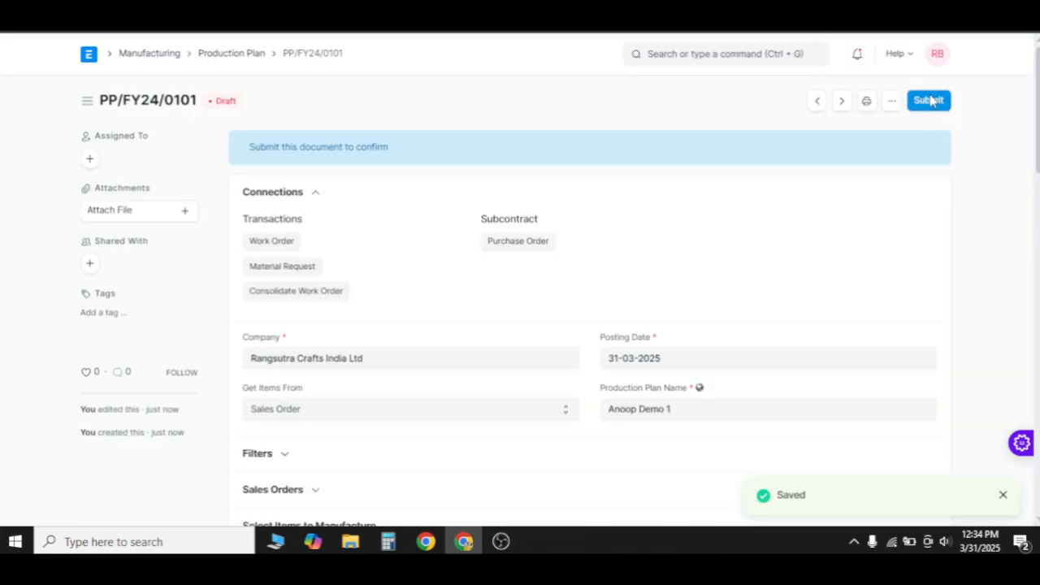
left_click(931, 100)
left_click(683, 158)
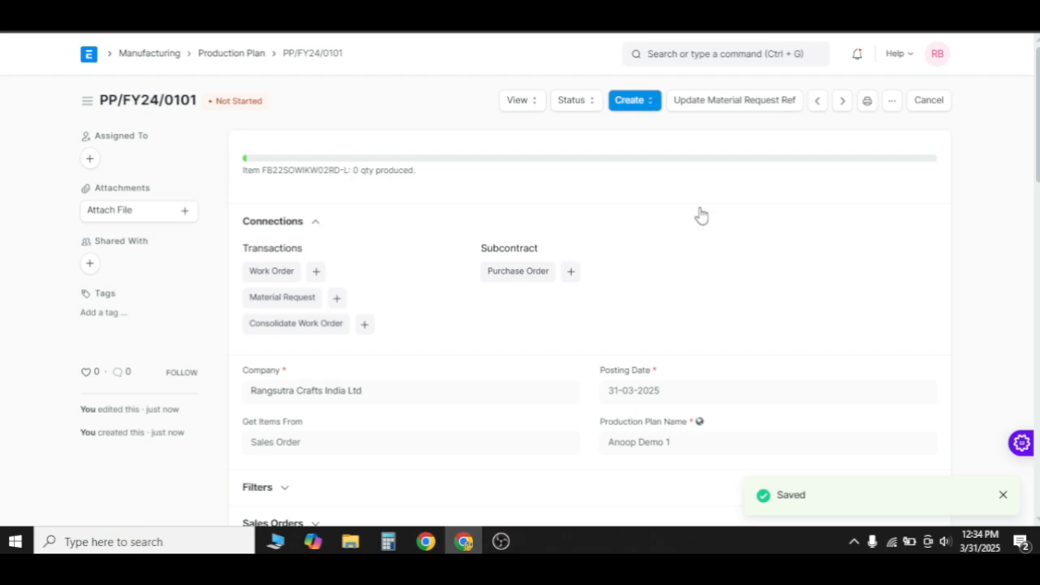
Step: Create a material request from the submitted production plan and submit the request
scroll(702, 214, "down", 10)
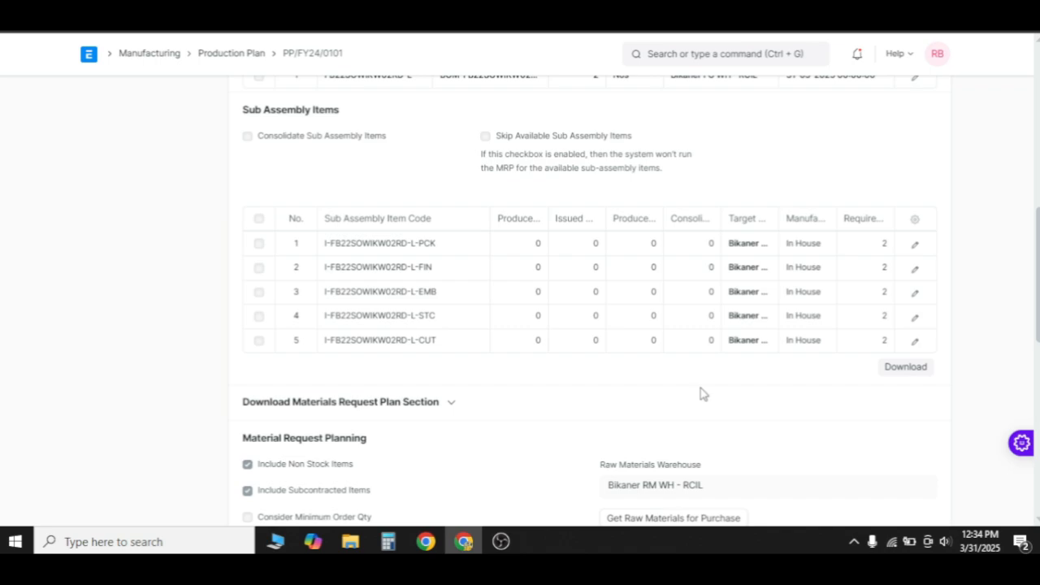
scroll(704, 396, "down", 2)
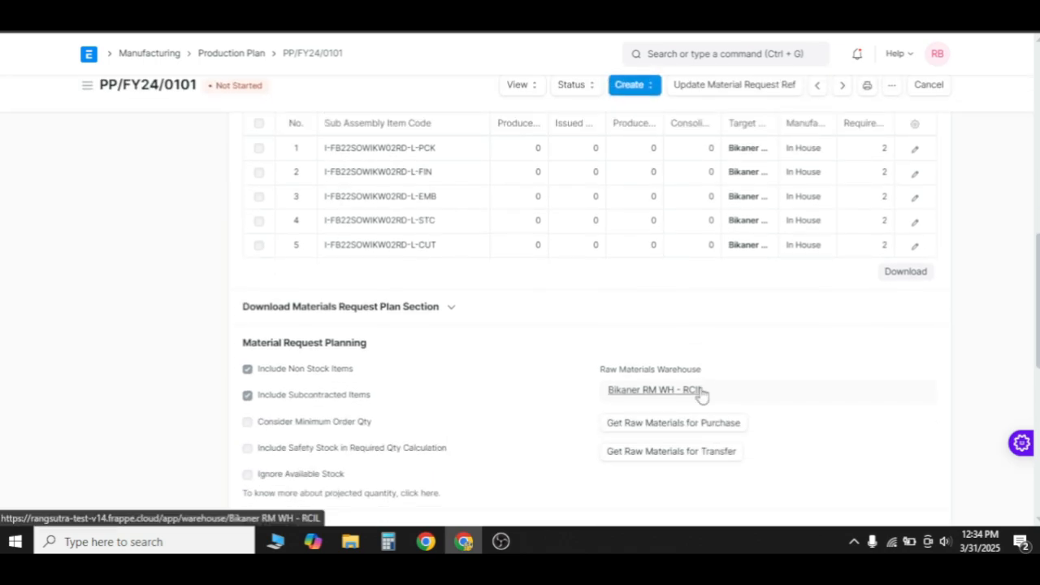
scroll(929, 339, "up", 12)
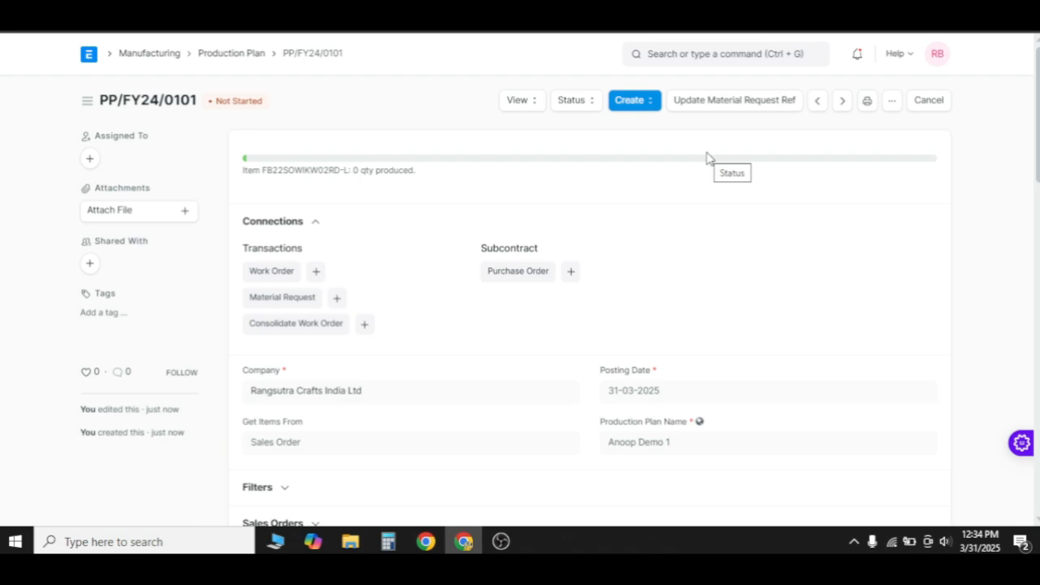
left_click(638, 104)
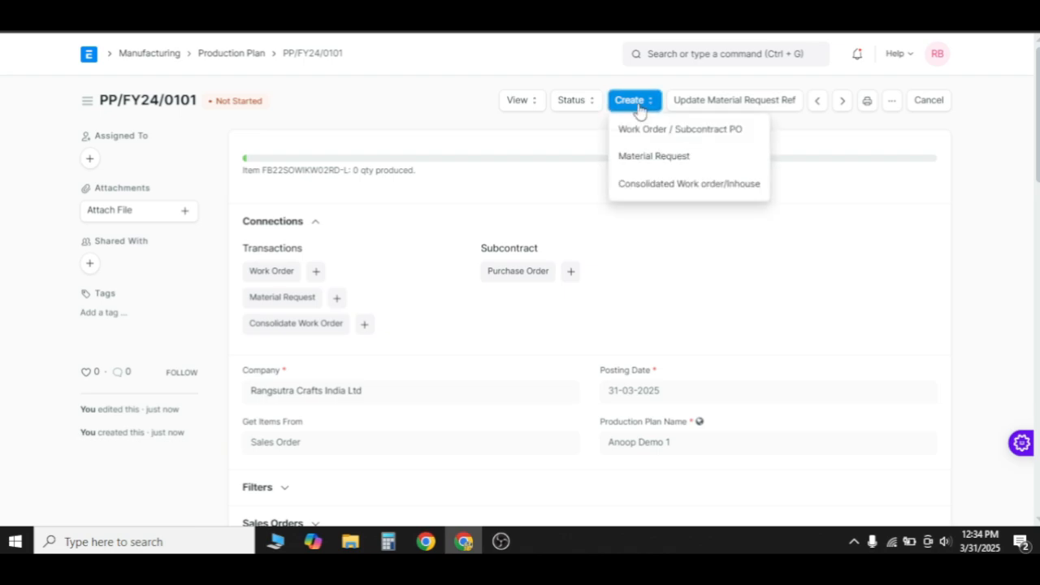
left_click(700, 162)
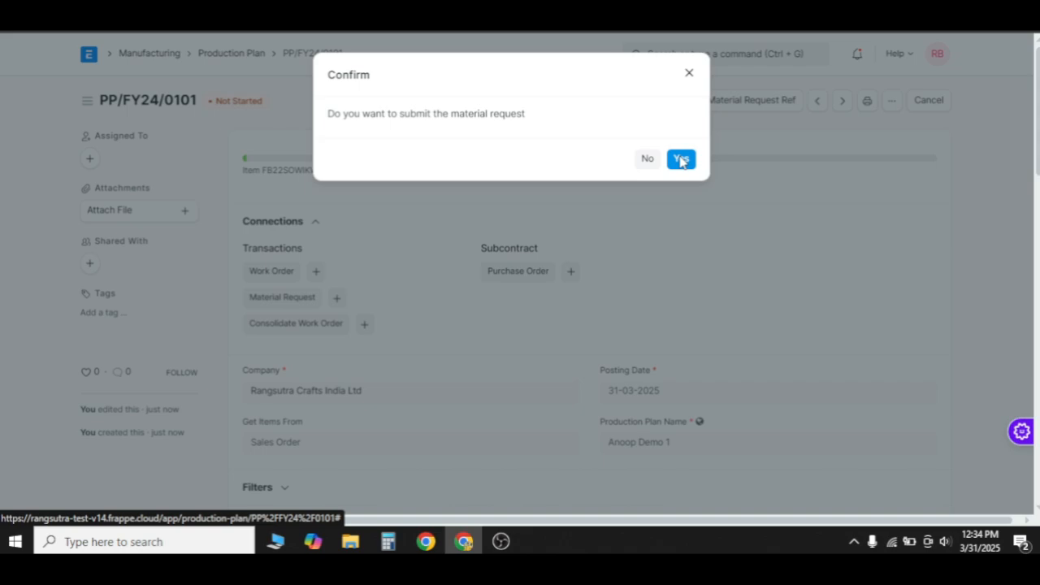
left_click(681, 161)
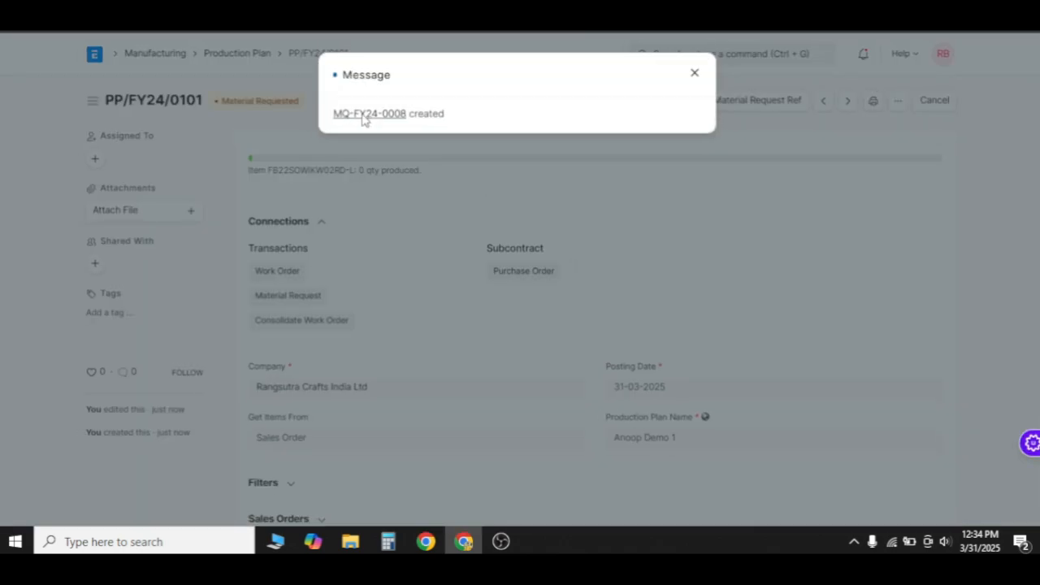
Step: Open the created material request and create a purchase order from it without a default supplier
left_click(363, 120)
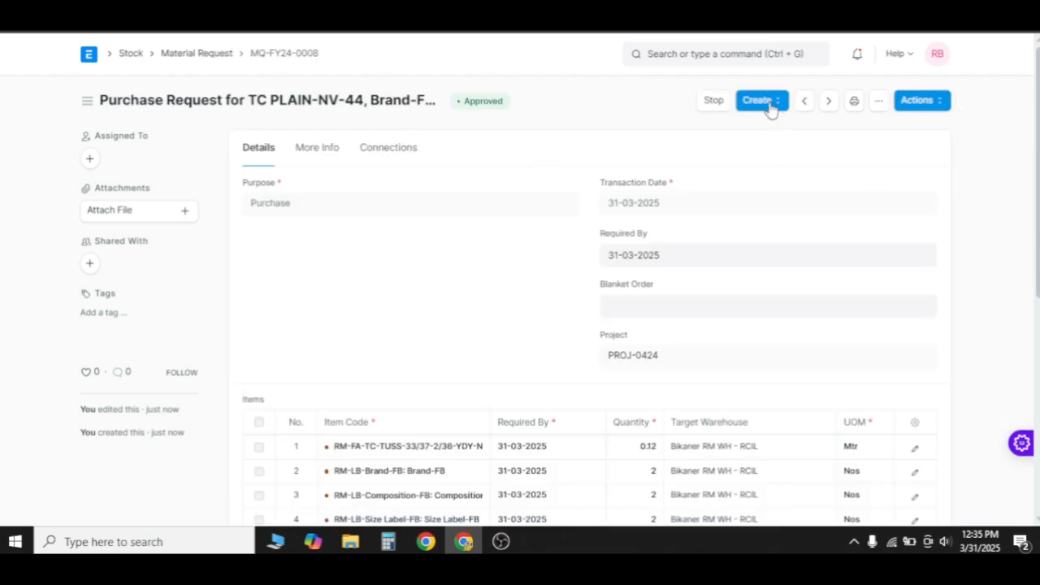
left_click(768, 101)
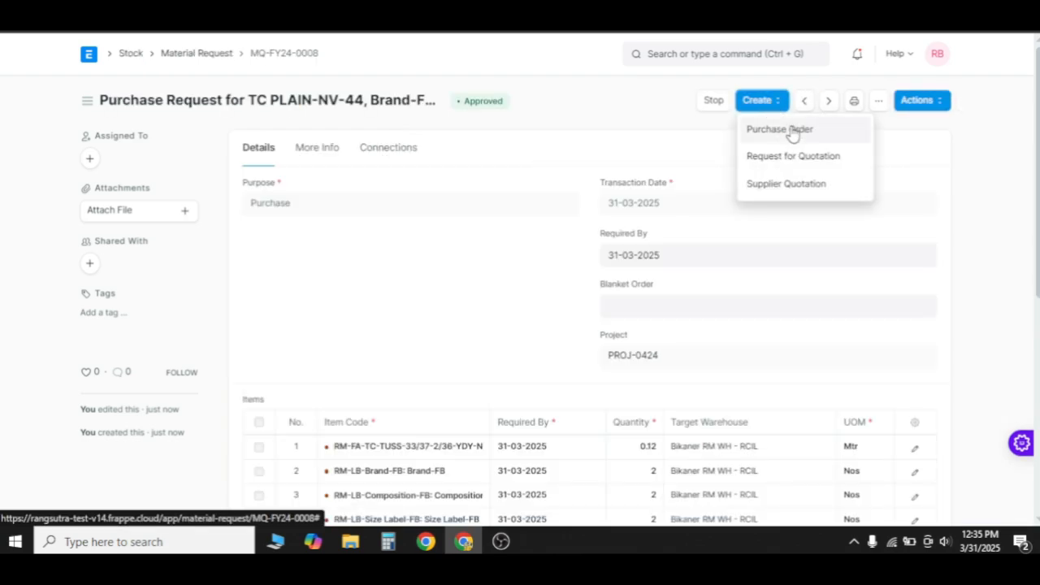
left_click(781, 130)
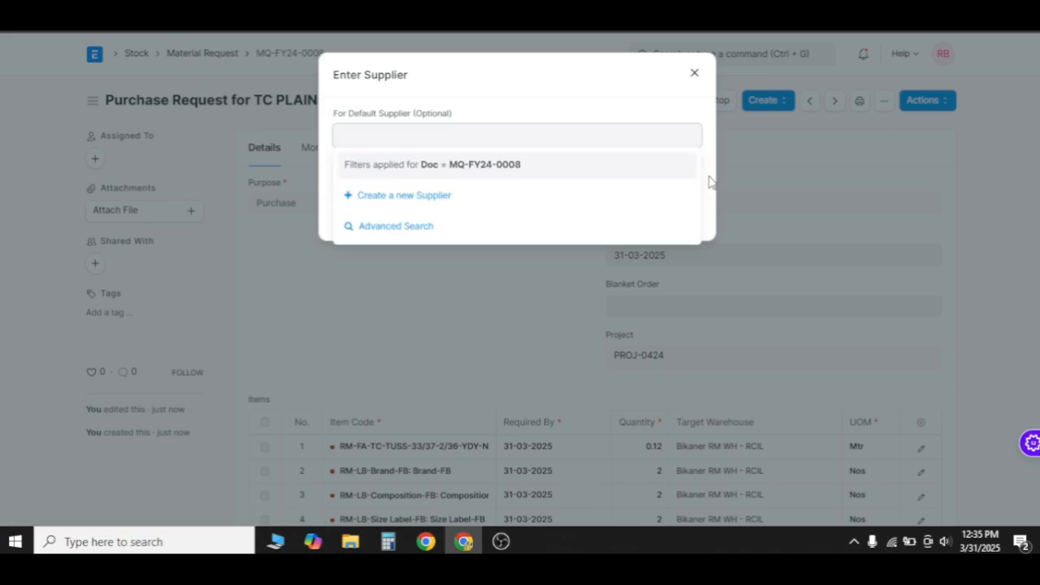
left_click(709, 181)
left_click(681, 219)
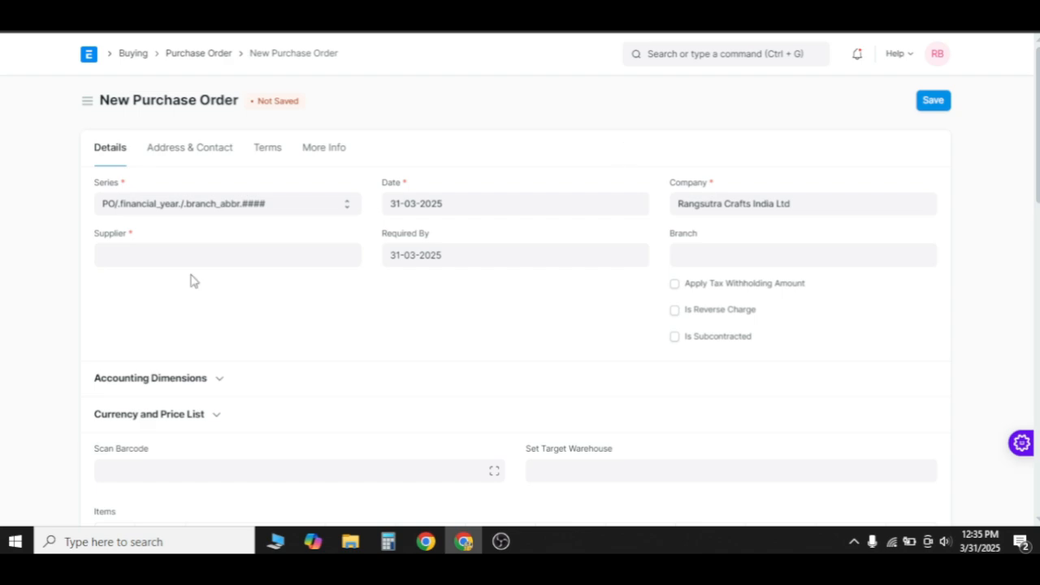
Step: Select the first listed Job Worker/ Processor as the purchase order's supplier
left_click(209, 266)
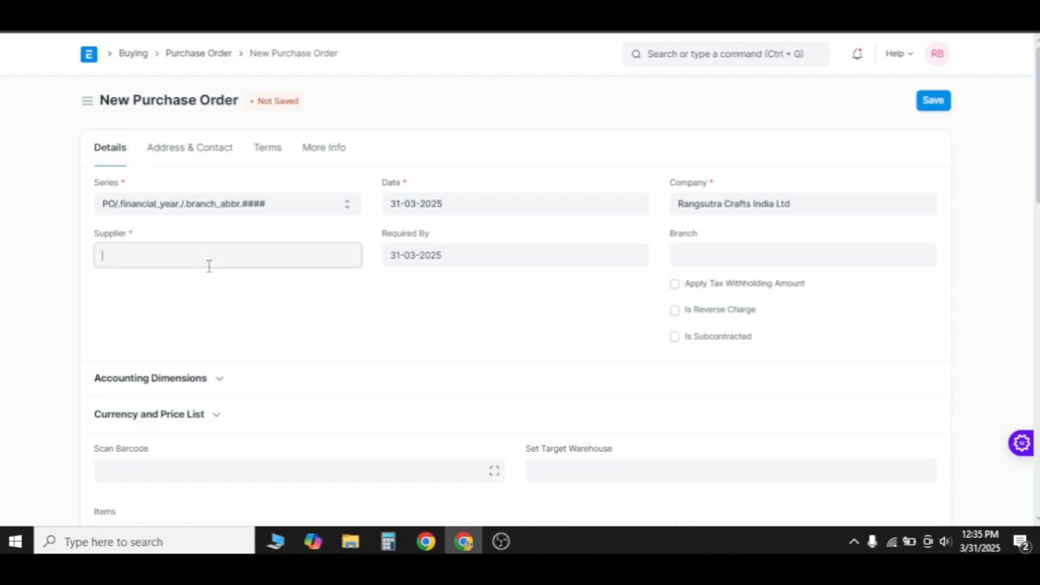
left_click(267, 256)
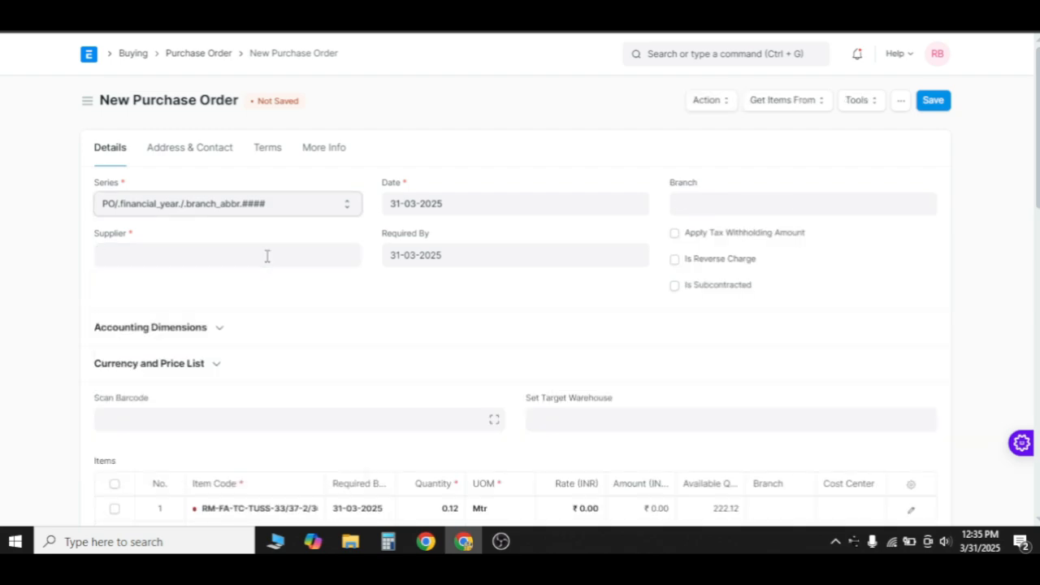
left_click(233, 261)
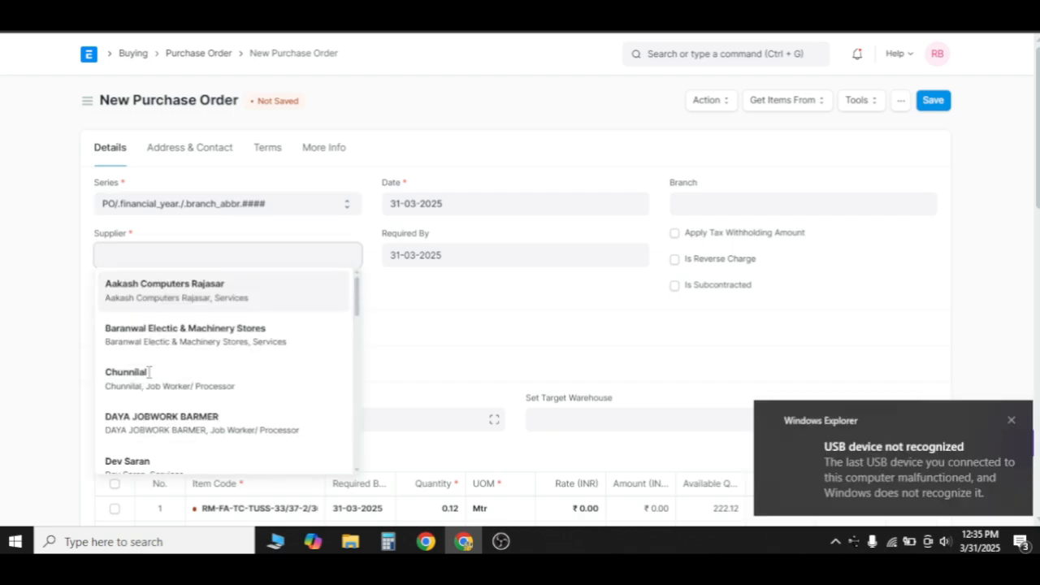
left_click(144, 372)
Step: Set the purchase order's target warehouse to Bikaner RM WH - RCIL
scroll(432, 297, "down", 2)
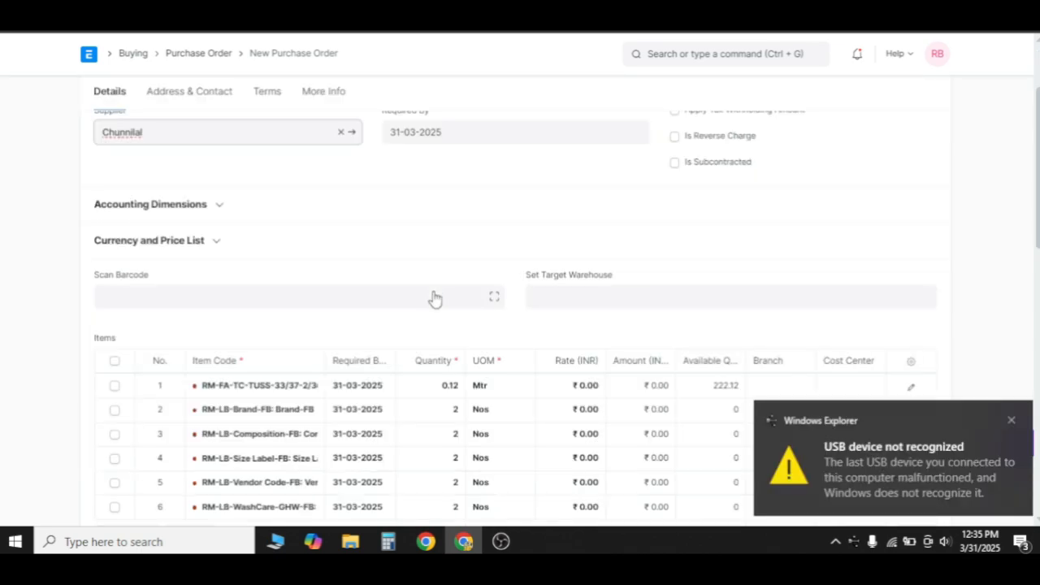
left_click(601, 292)
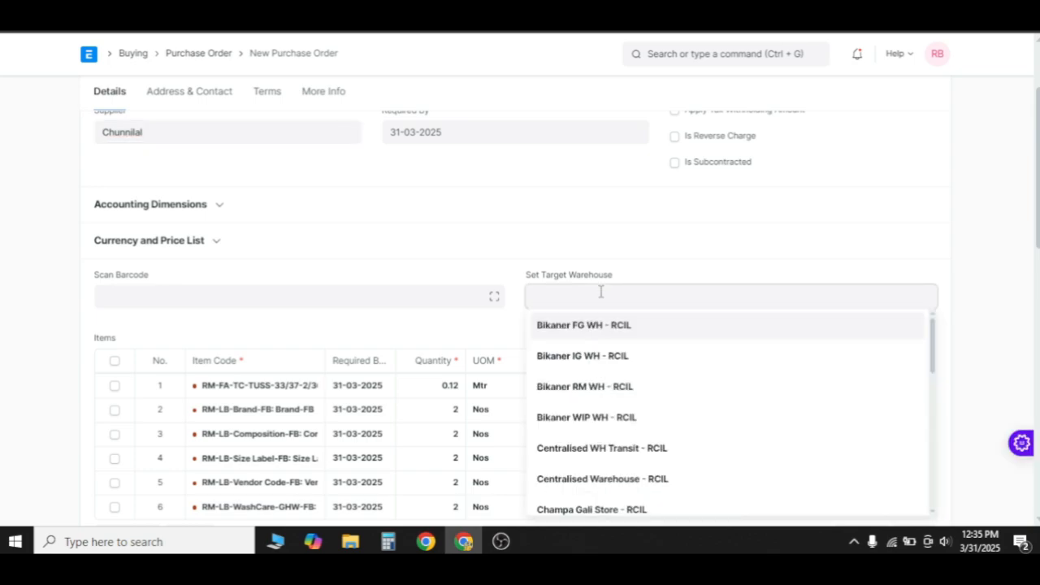
type("bikaner rm")
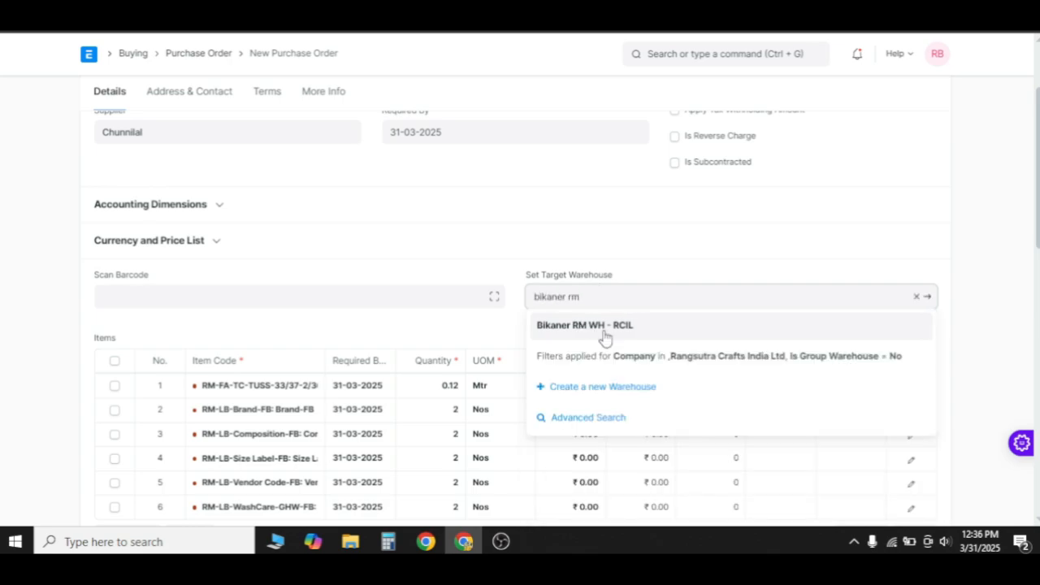
left_click(604, 333)
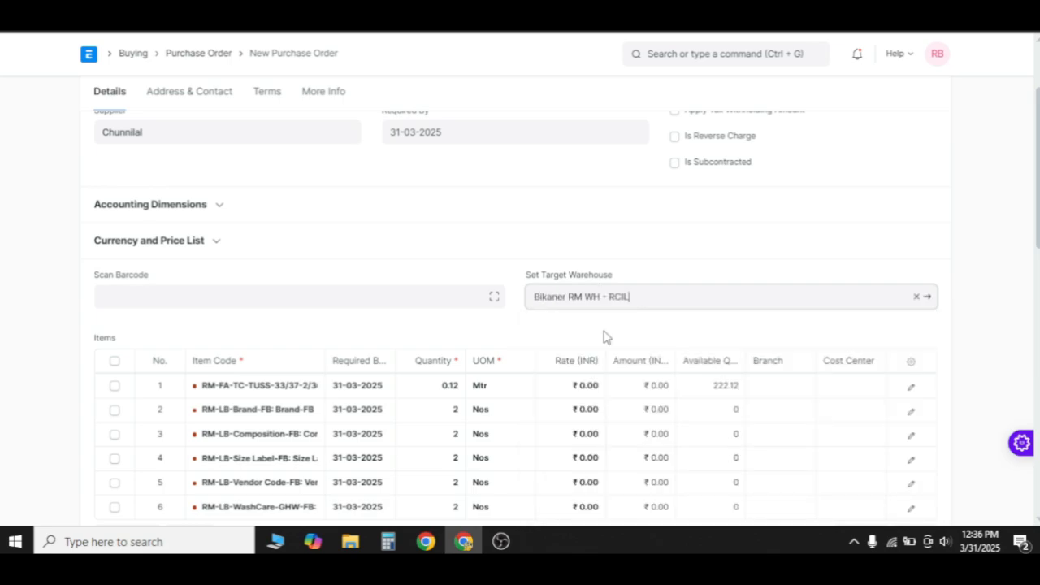
Step: Set the rates of the first three purchase order items to 2, 2 and 0.2 INR
left_click(579, 394)
type("2")
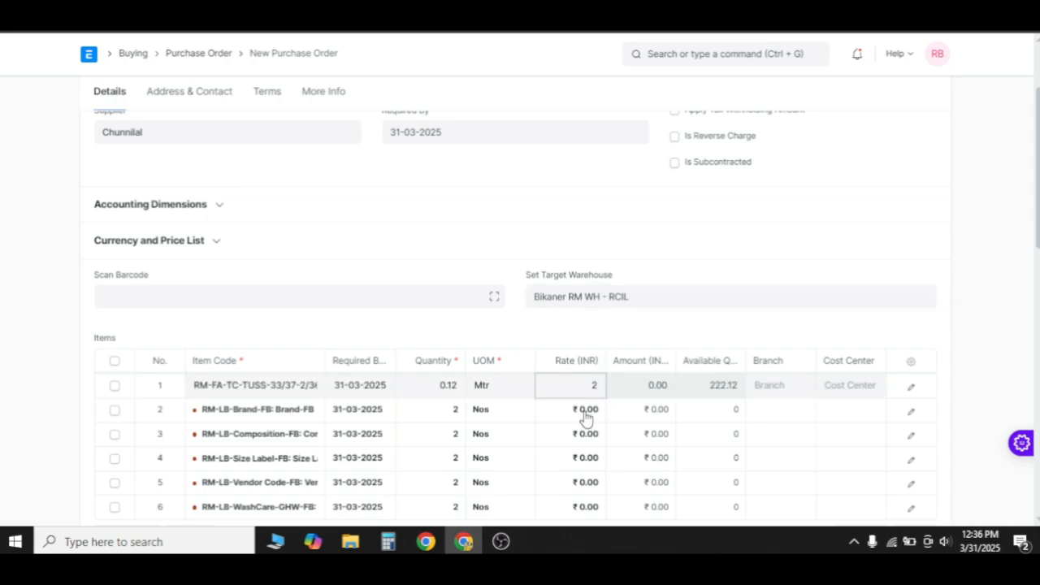
left_click(587, 415)
type("2")
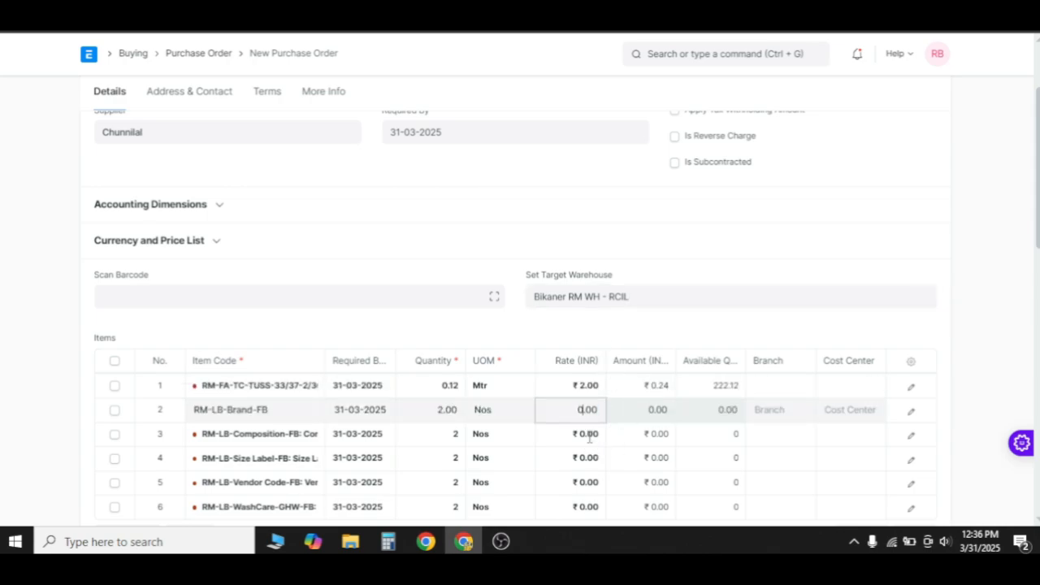
left_click(589, 436)
type("0.2")
Step: Set the rates of the Size Label and Vendor Code items to 2 INR and the WashCare item to 22 INR
left_click(587, 458)
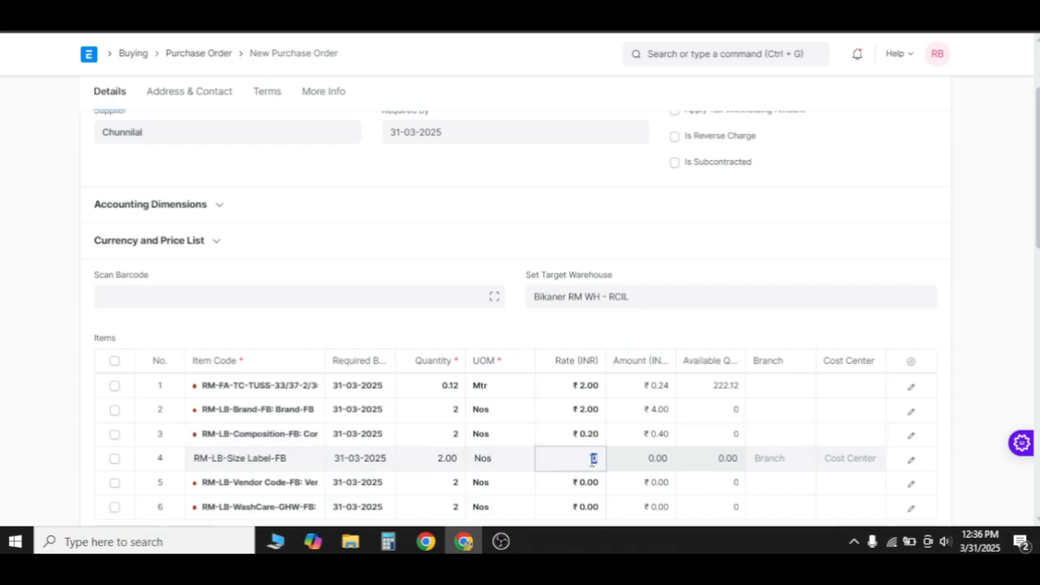
type("2")
left_click(576, 483)
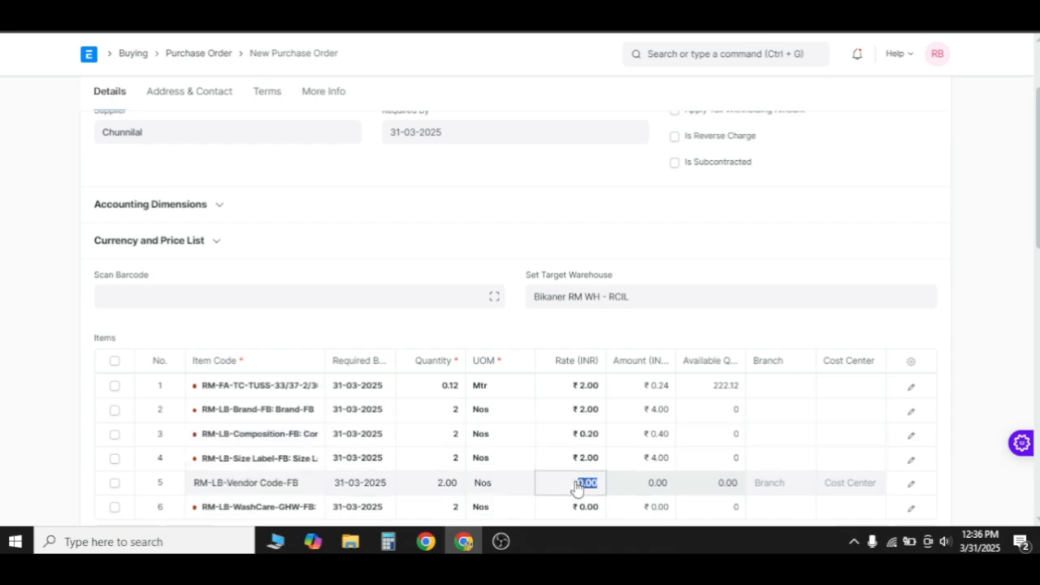
type("2")
left_click(587, 507)
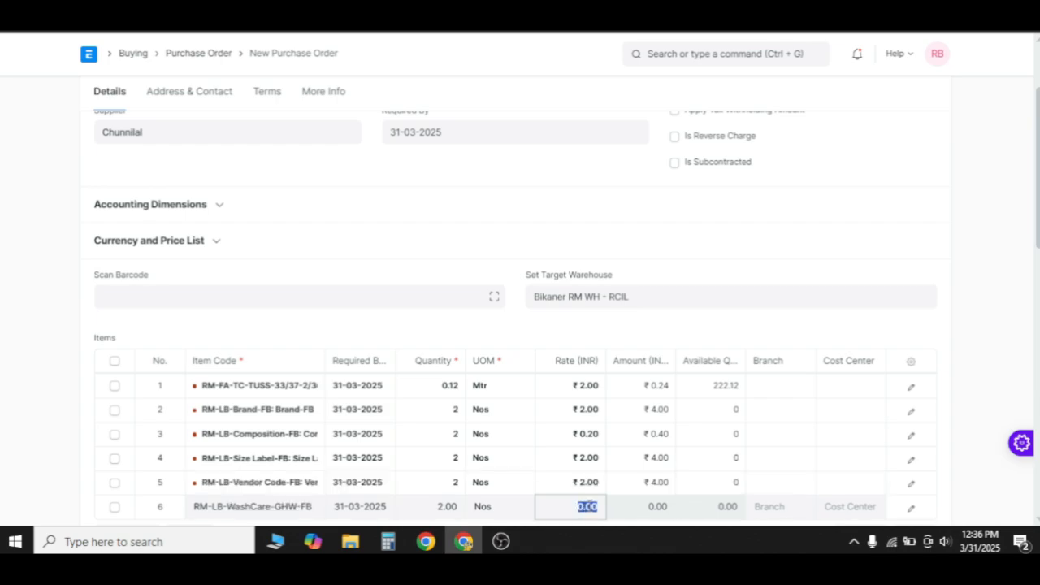
type("22")
scroll(793, 330, "down", 2)
left_click(780, 338)
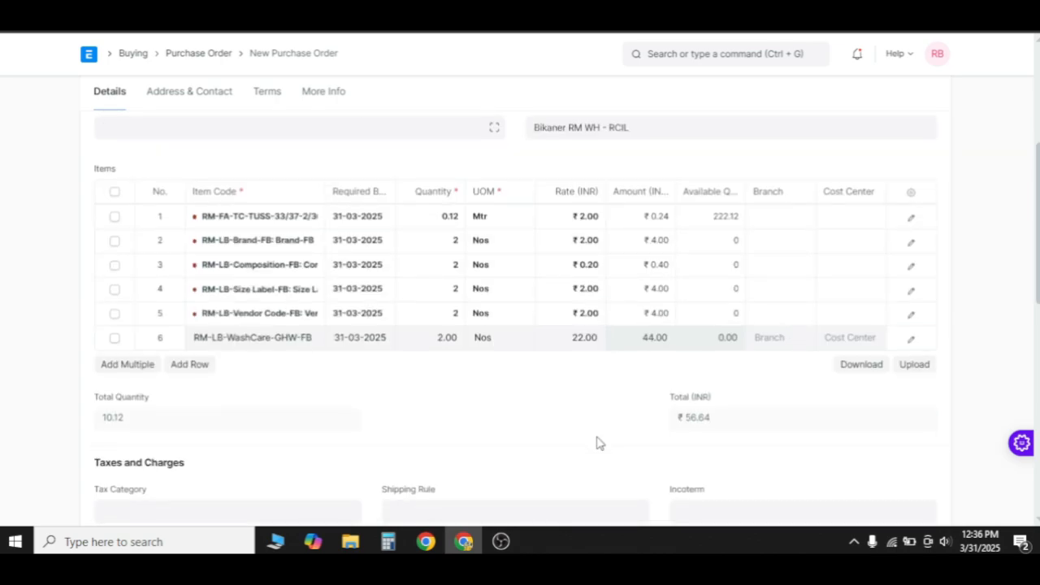
Step: Set the purchase order's branch to Bikaner and save the order
scroll(597, 443, "up", 4)
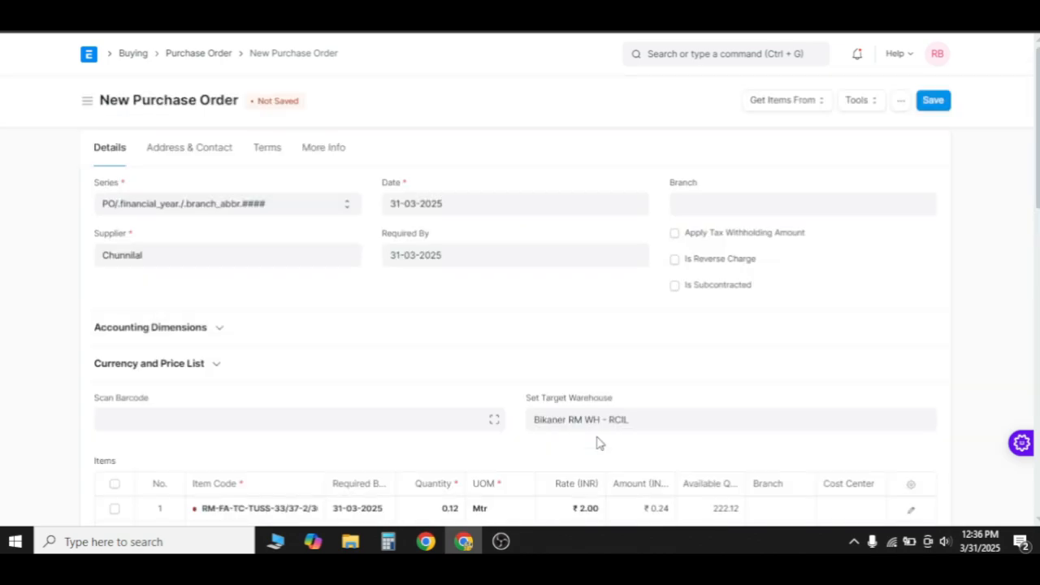
left_click(714, 206)
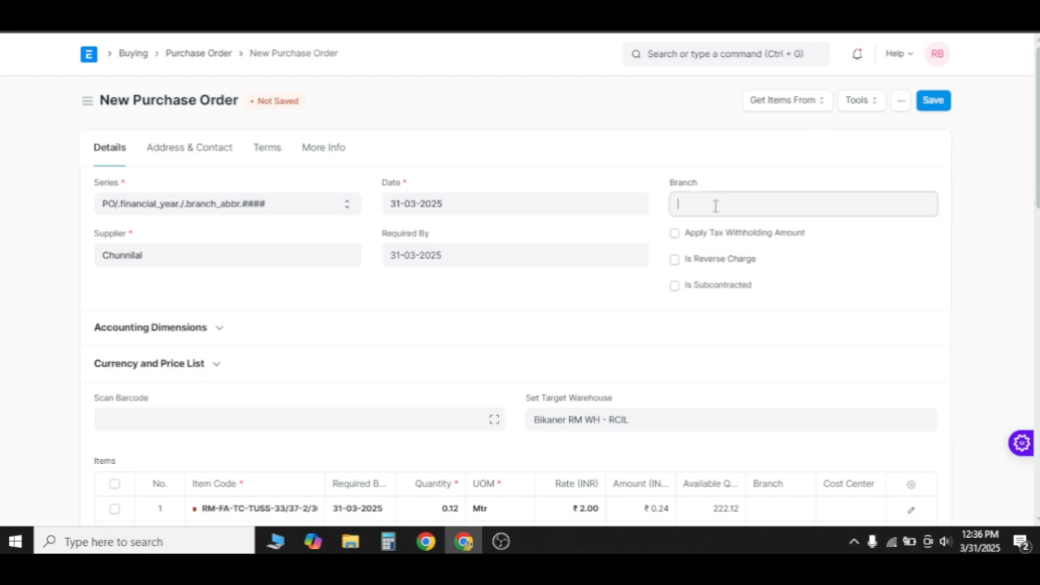
type("bikk")
key("BackSpace")
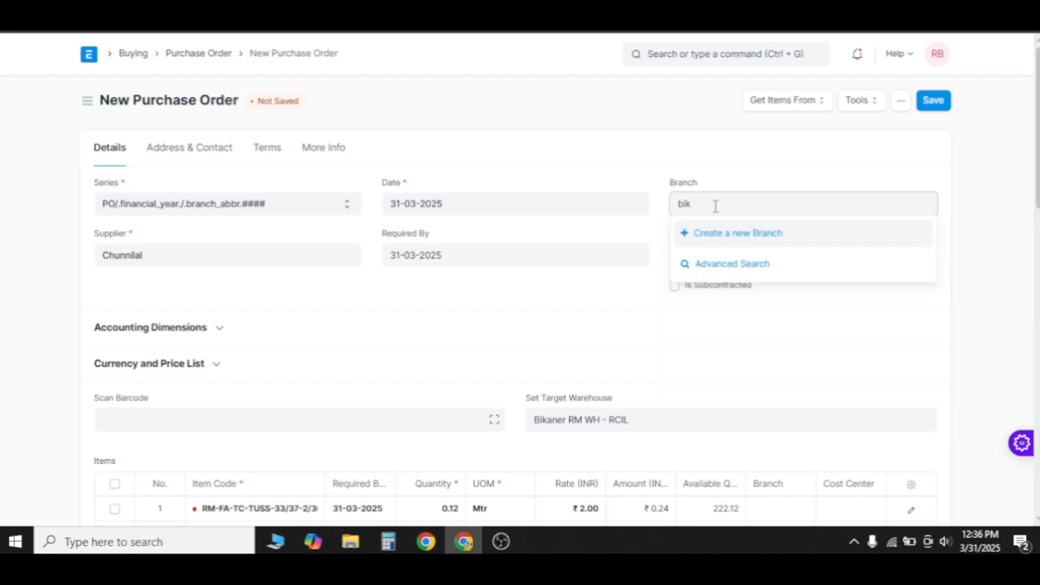
left_click(714, 232)
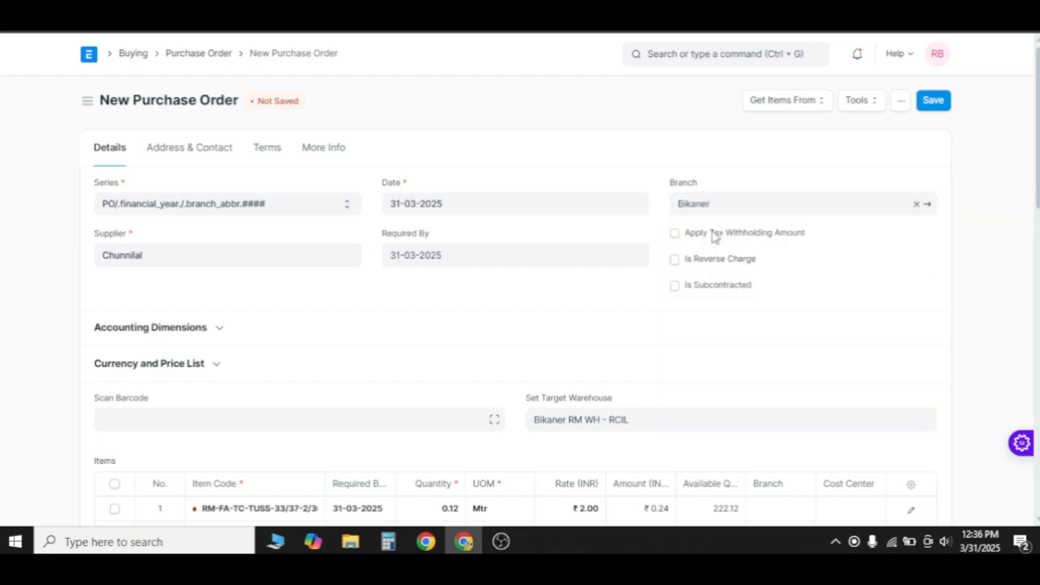
left_click(935, 101)
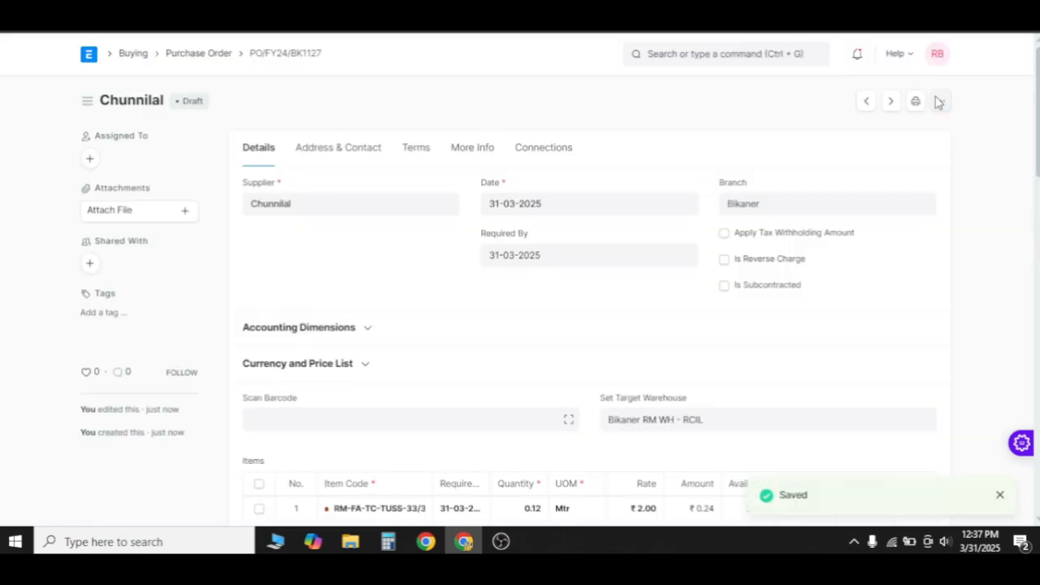
Step: Reload the saved purchase order and take it through its workflow actions to approval
key("F5")
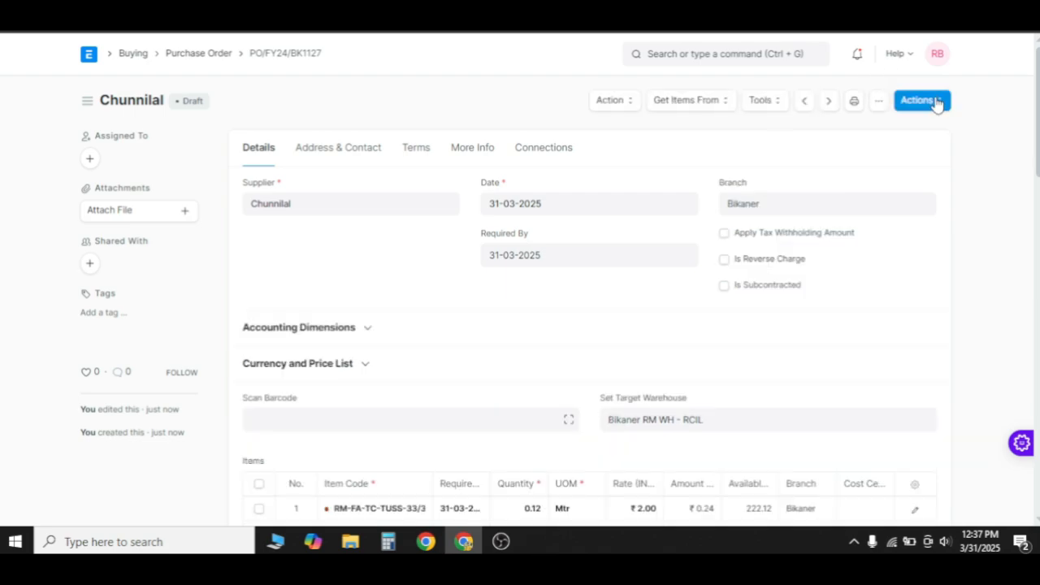
left_click(935, 101)
left_click(883, 135)
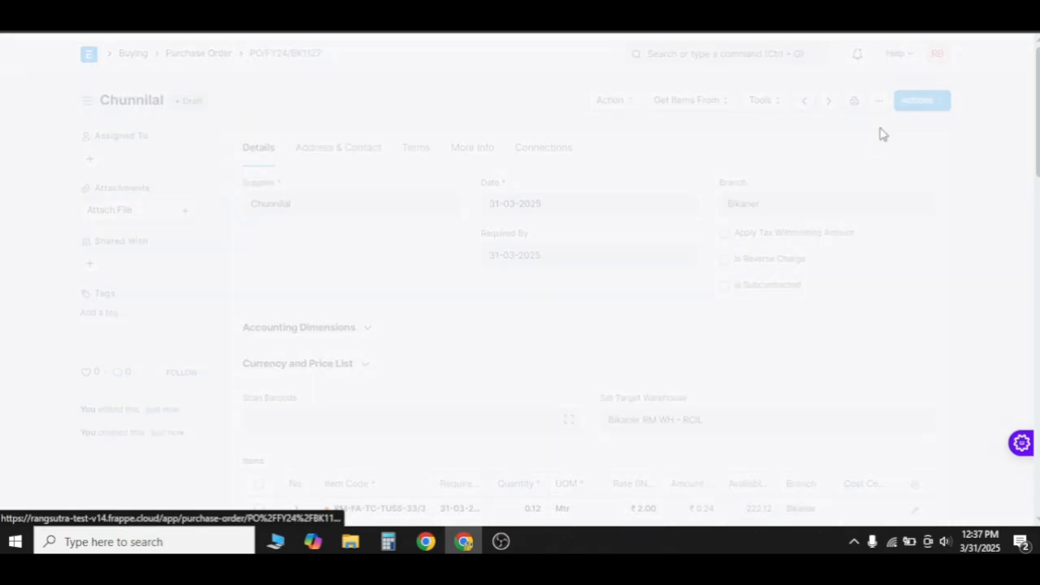
left_click(926, 100)
left_click(880, 128)
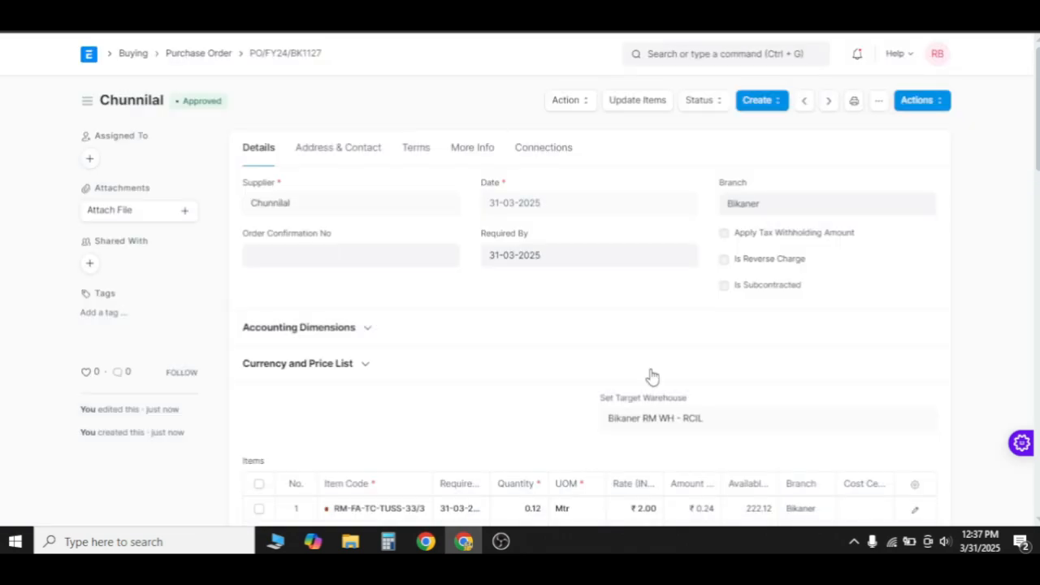
Step: Create a purchase receipt from the approved purchase order, then save and submit the receipt
left_click(761, 100)
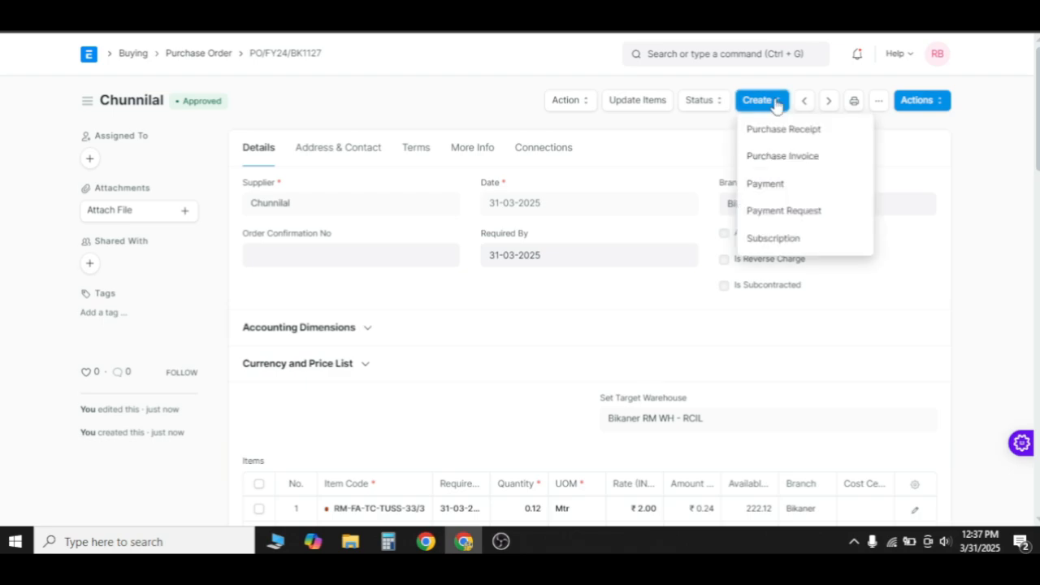
left_click(784, 129)
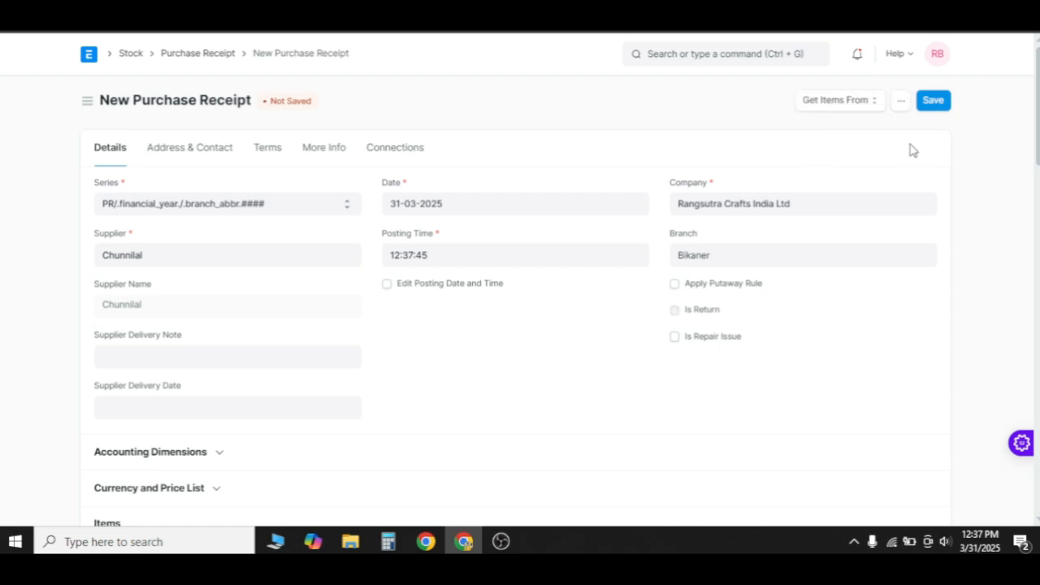
left_click(935, 101)
left_click(931, 101)
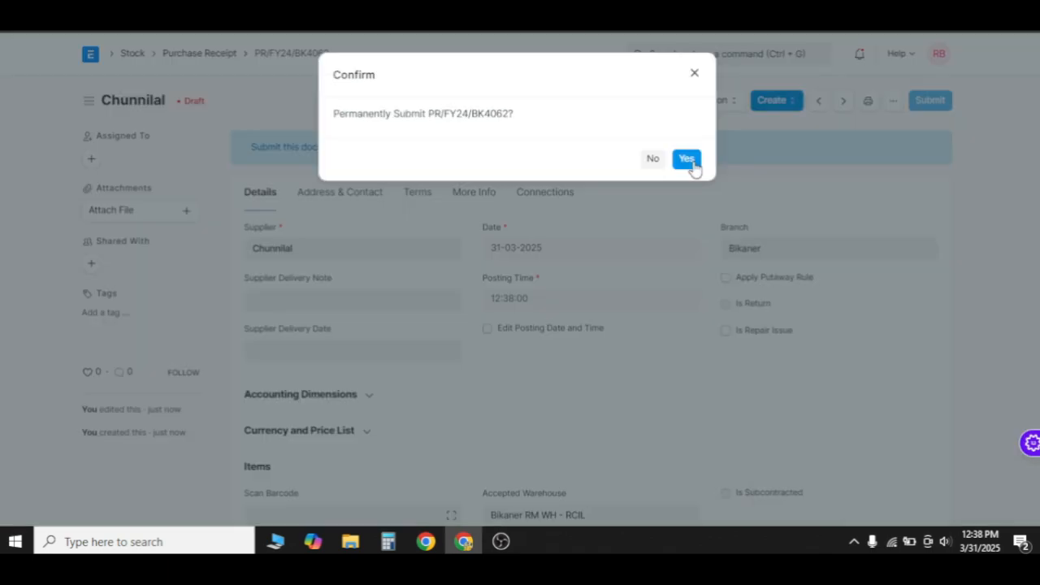
left_click(691, 161)
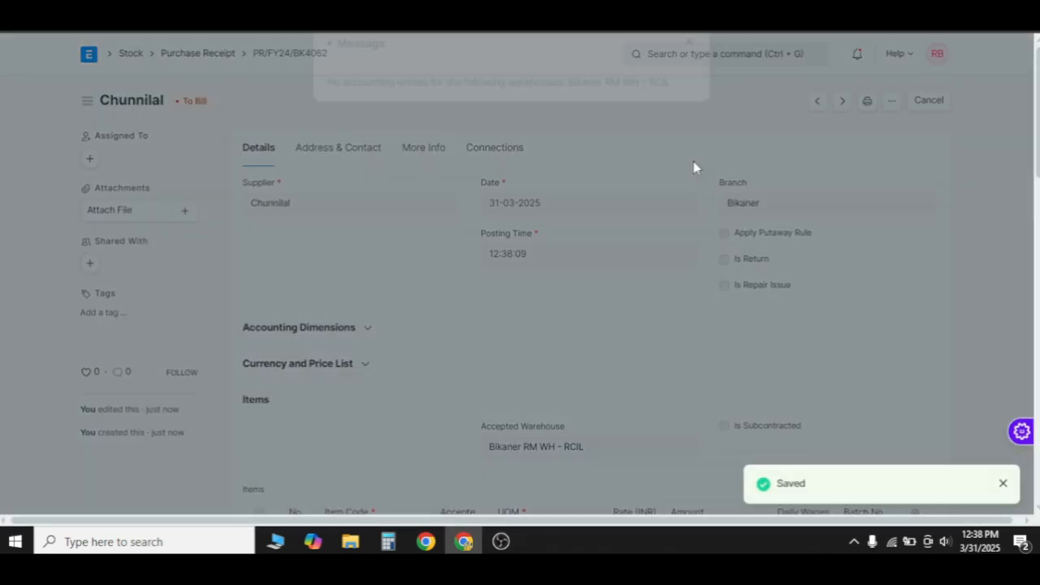
left_click(592, 324)
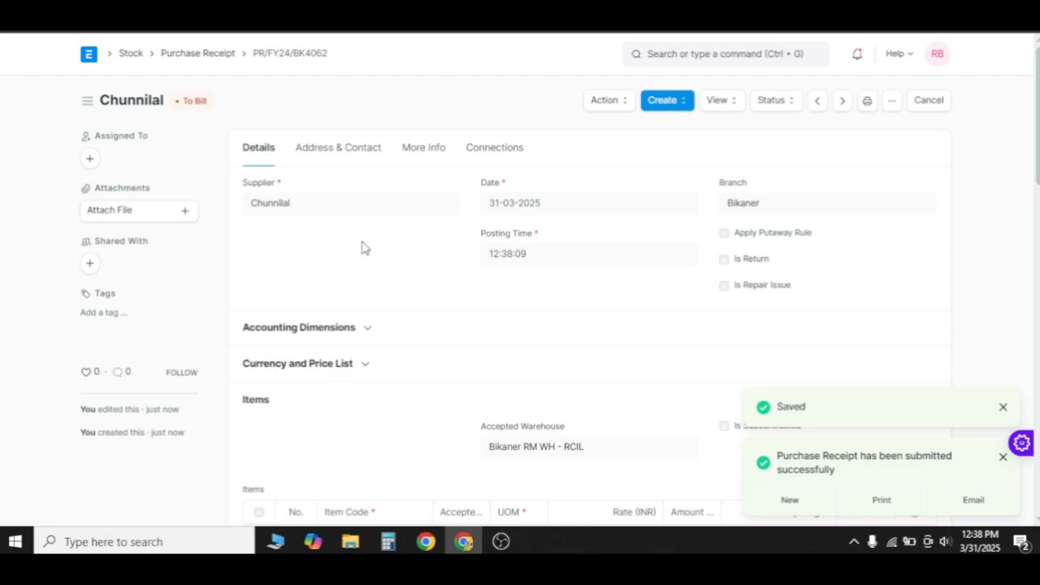
Step: Check the receipt's accepted warehouse and items, then go back to the production plan and reload it
scroll(453, 279, "down", 3)
triple_click(555, 236)
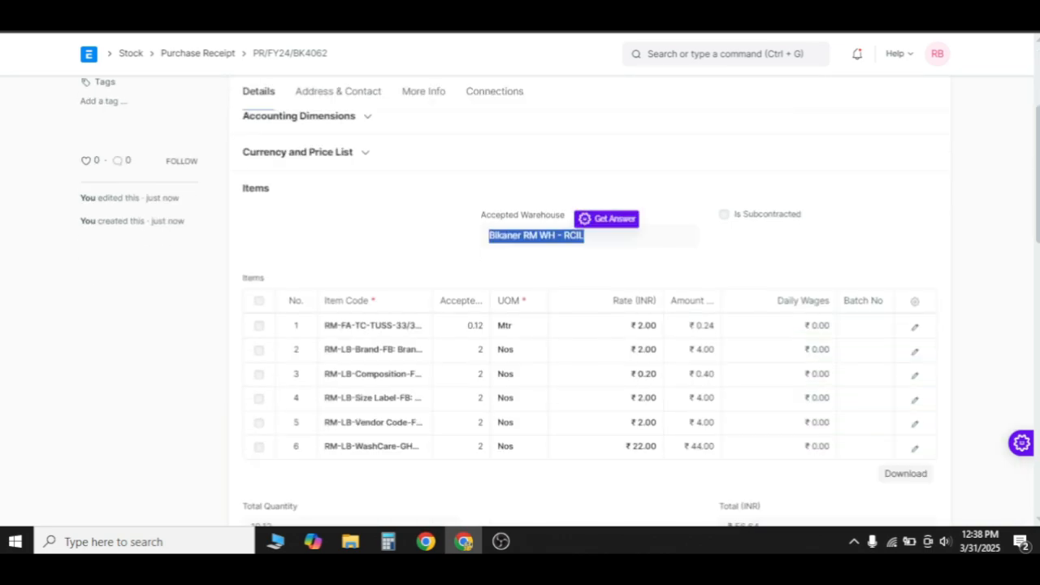
scroll(520, 326, "up", 3)
key("alt+Left")
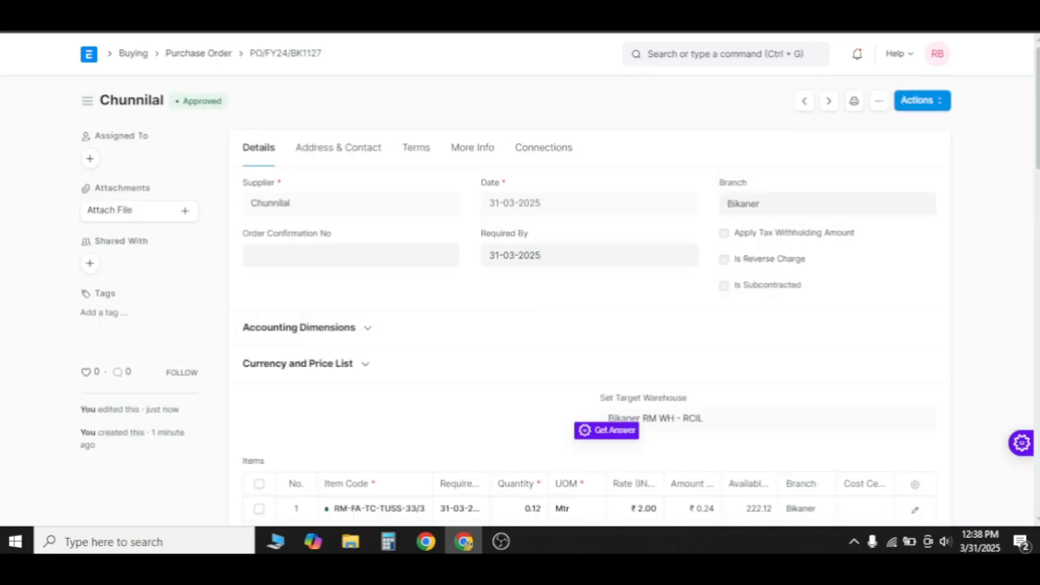
key("alt+Left")
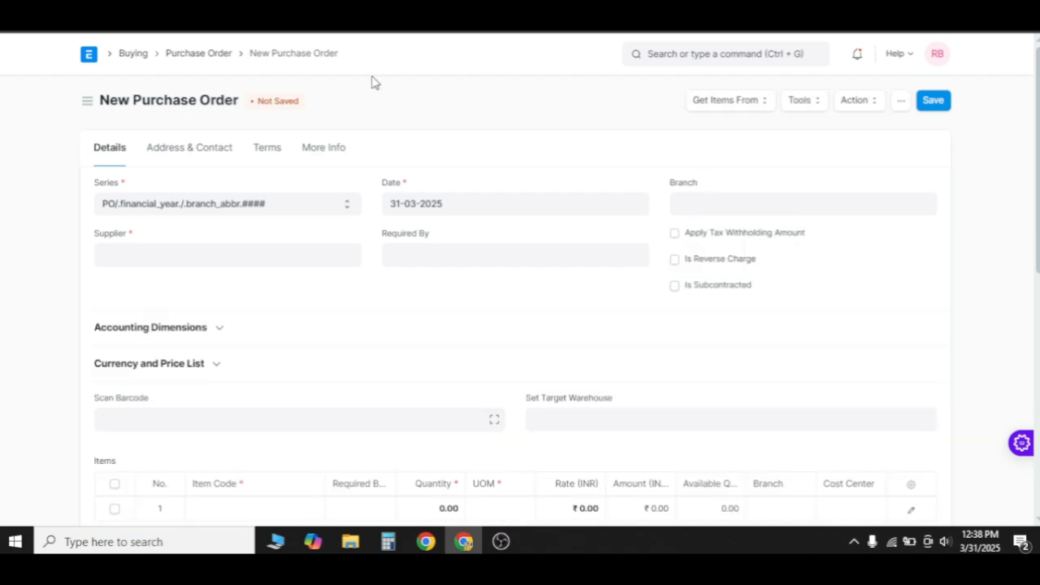
key("alt+Left")
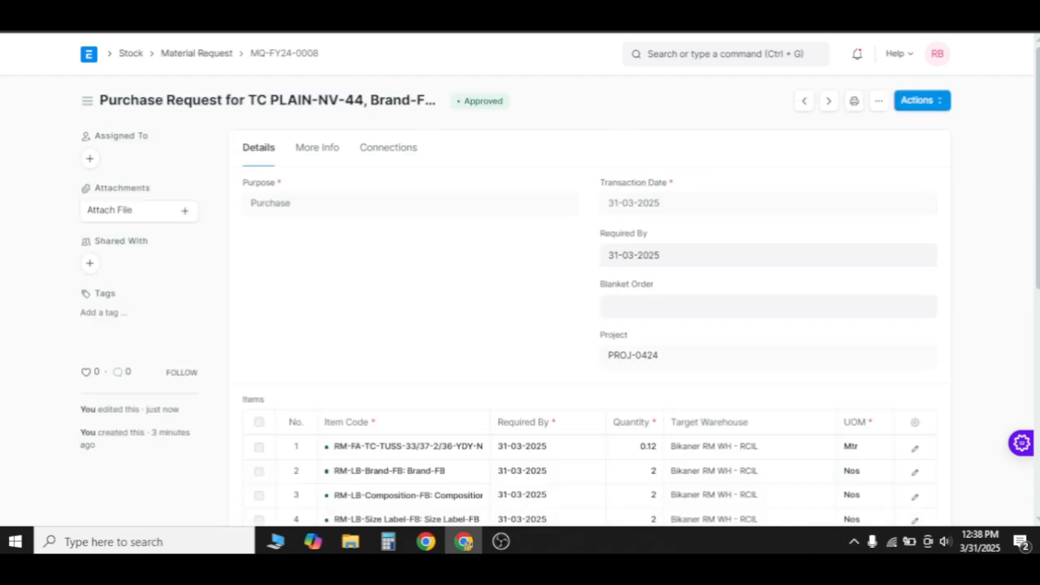
key("alt+Left")
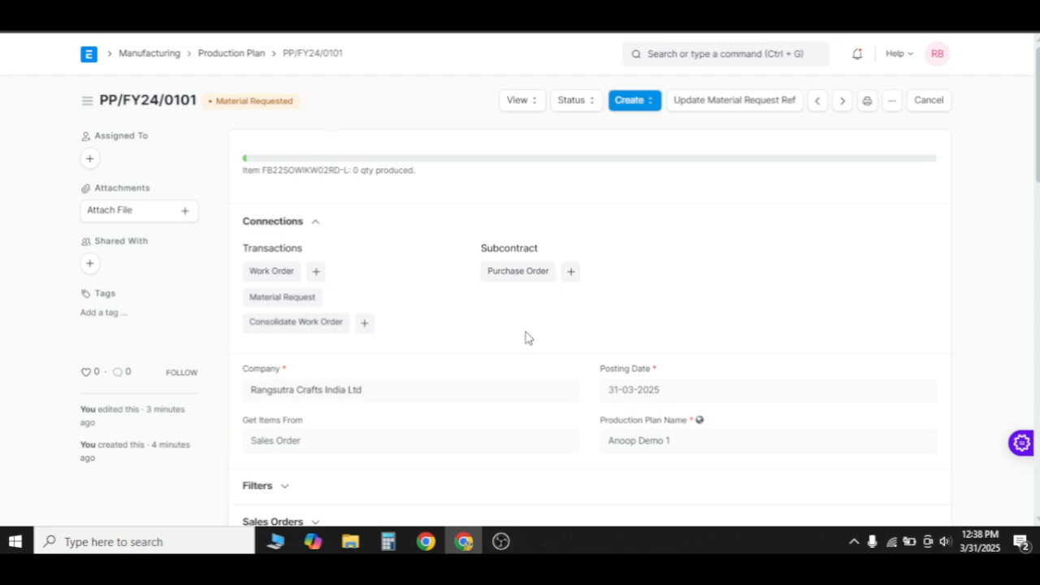
key("F5")
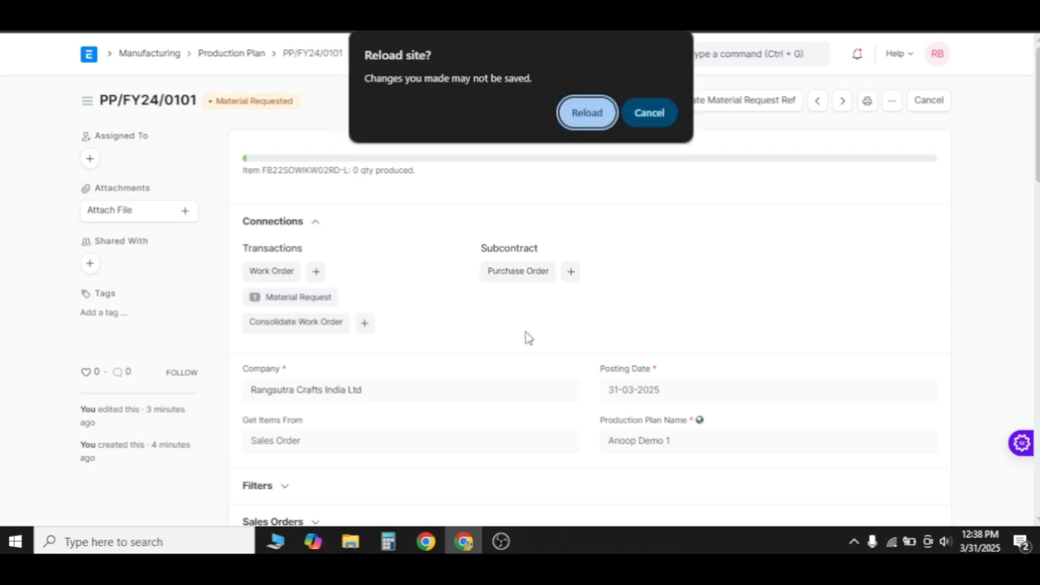
key("Return")
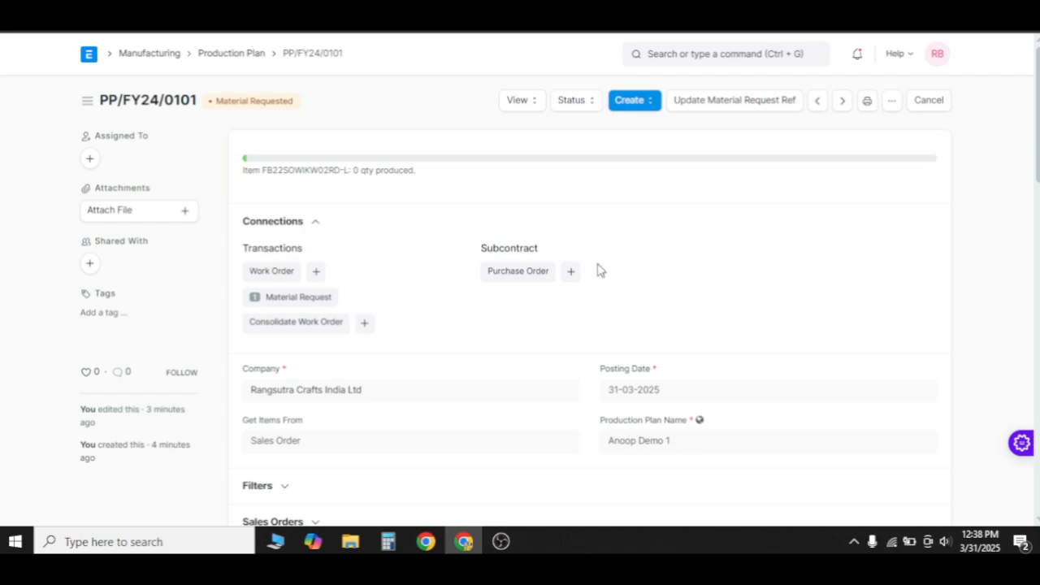
Step: Create a consolidated in-house work order from the production plan and open its draft
left_click(647, 107)
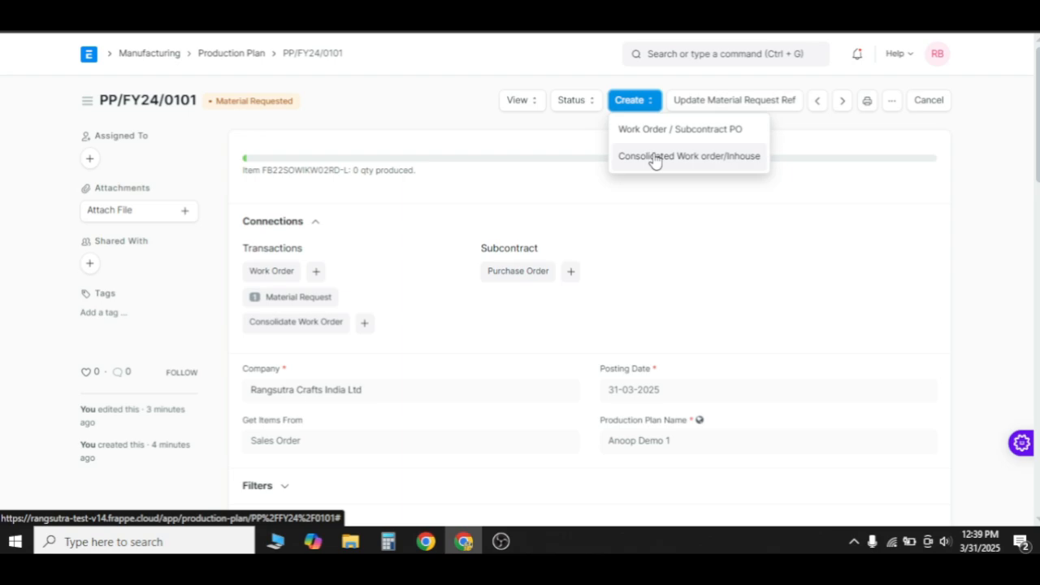
left_click(655, 159)
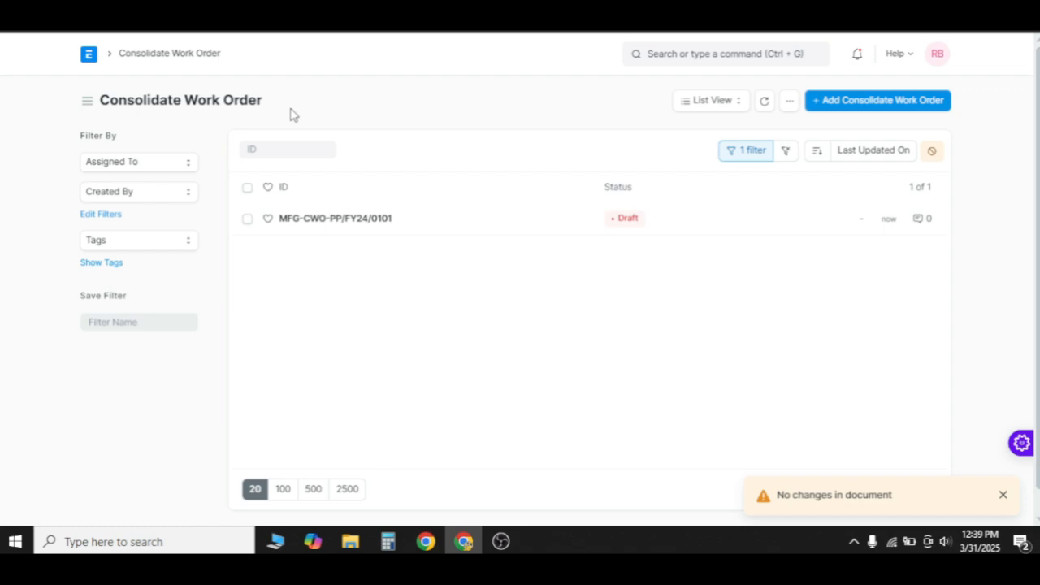
left_click(502, 229)
Step: Review the consolidated work order's items, set its source warehouse to Bikaner RM WH - RCIL and save it
scroll(448, 240, "down", 2)
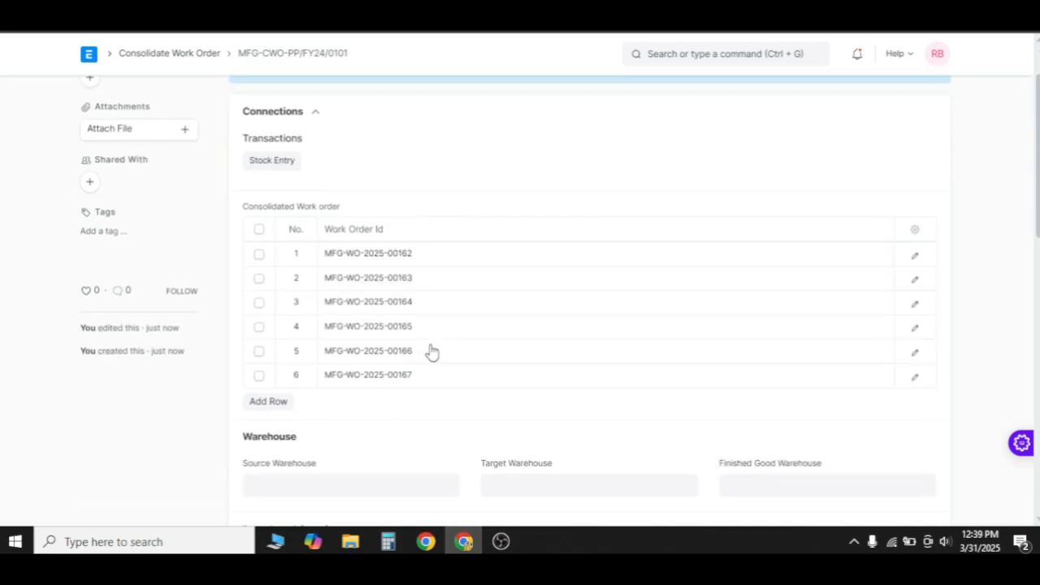
scroll(511, 367, "down", 4)
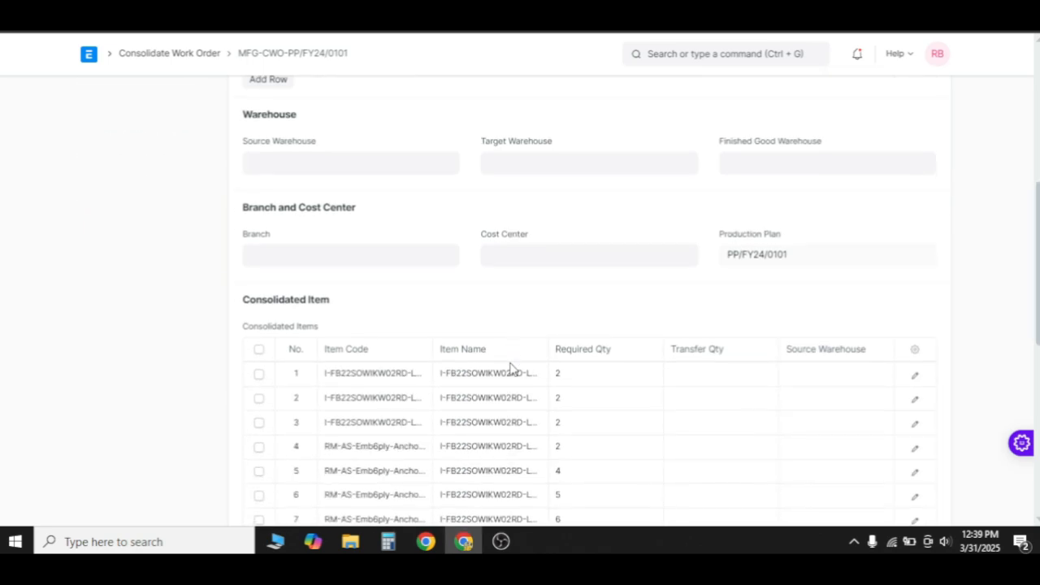
scroll(512, 367, "down", 2)
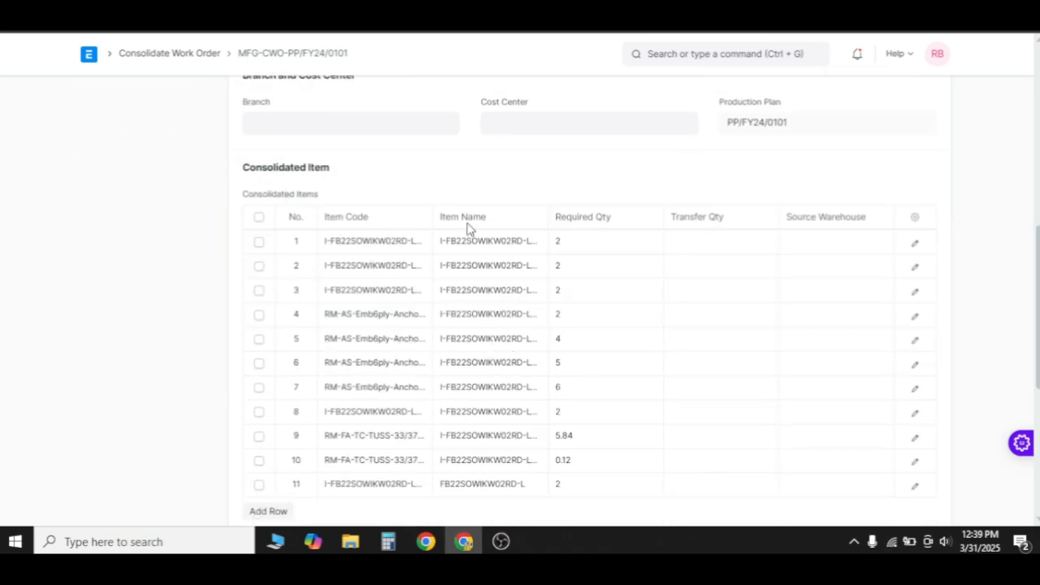
scroll(651, 389, "up", 1)
scroll(651, 390, "up", 4)
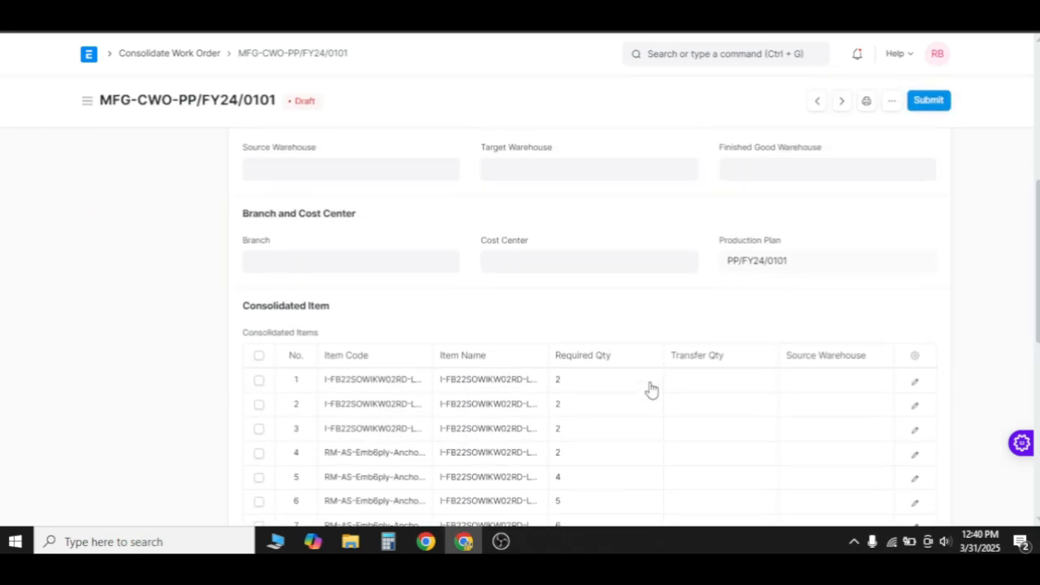
left_click(331, 304)
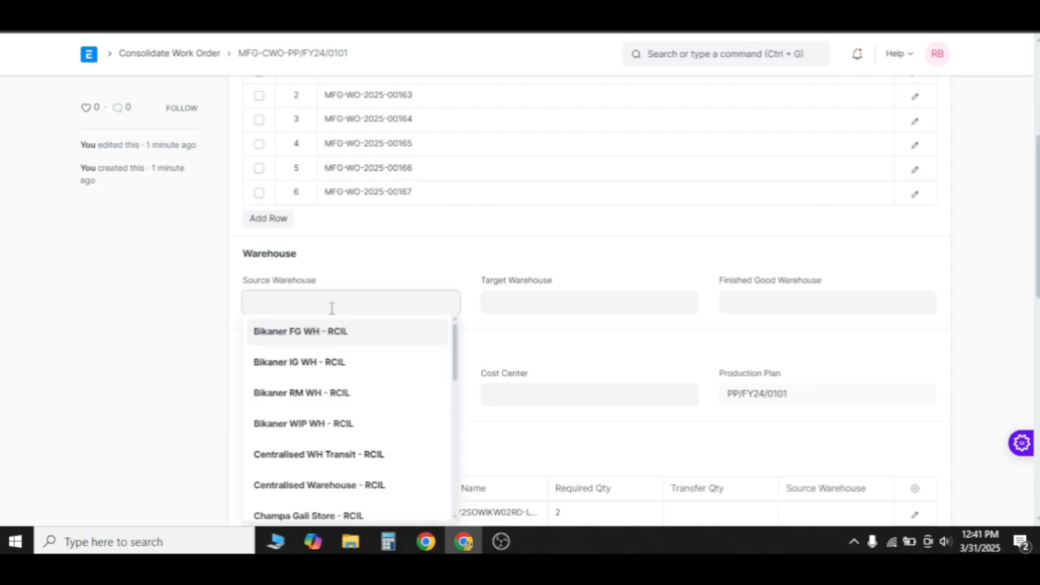
left_click(325, 394)
key("ctrl+s")
Step: Set the consolidated work order's target warehouse to Bikaner WIP WH - RCIL
left_click(577, 309)
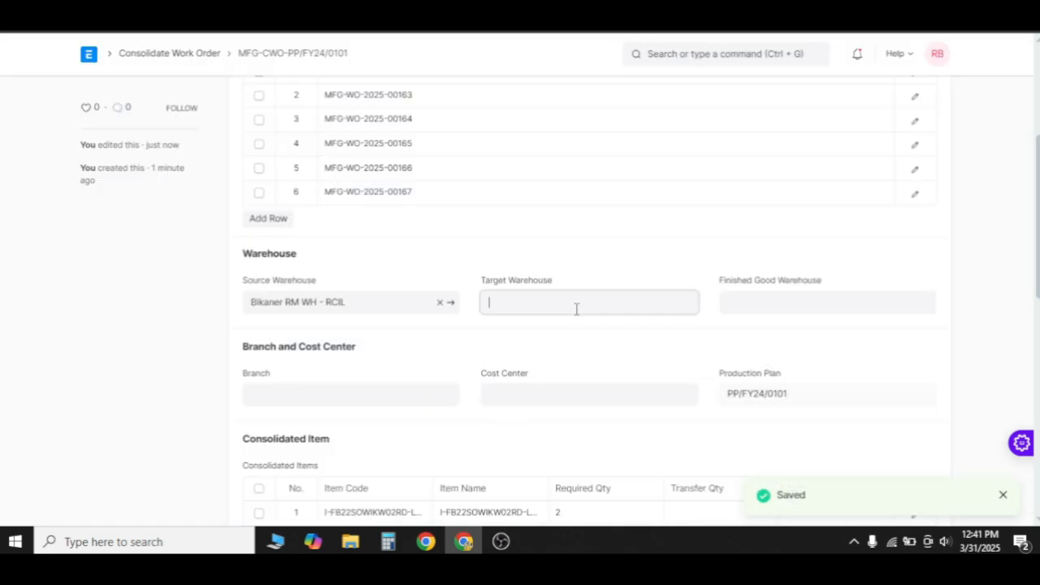
type("bikaner wi")
left_click(541, 332)
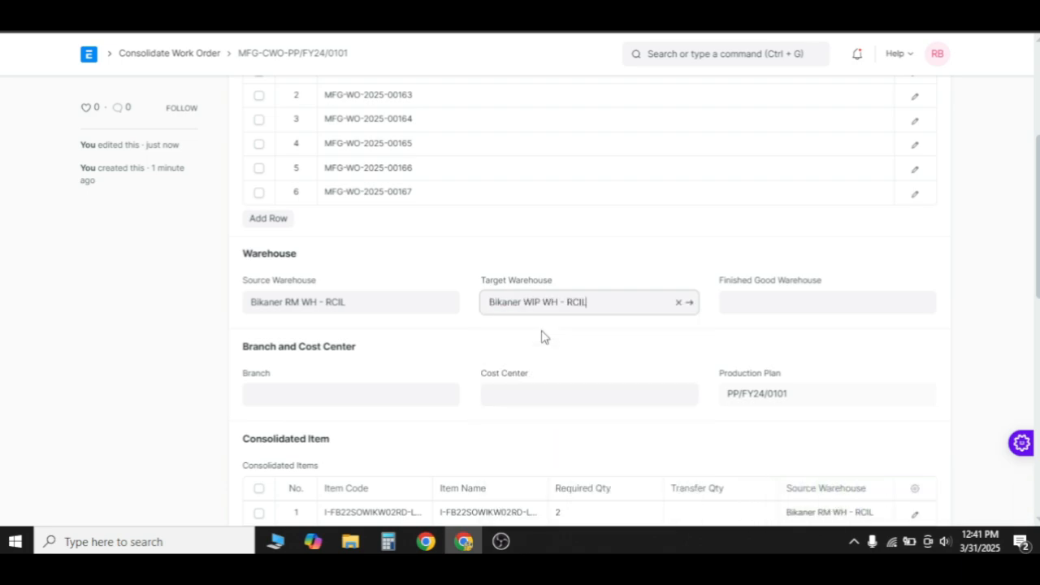
Step: Set the consolidated work order's finished good warehouse to Bikaner FG WH - RCIL
left_click(828, 305)
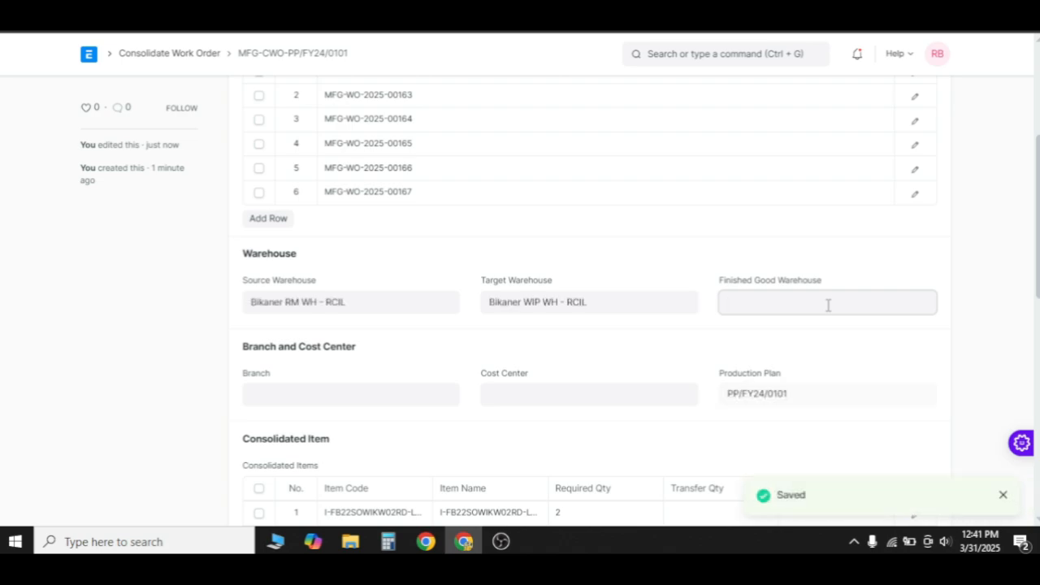
type("Bikaner")
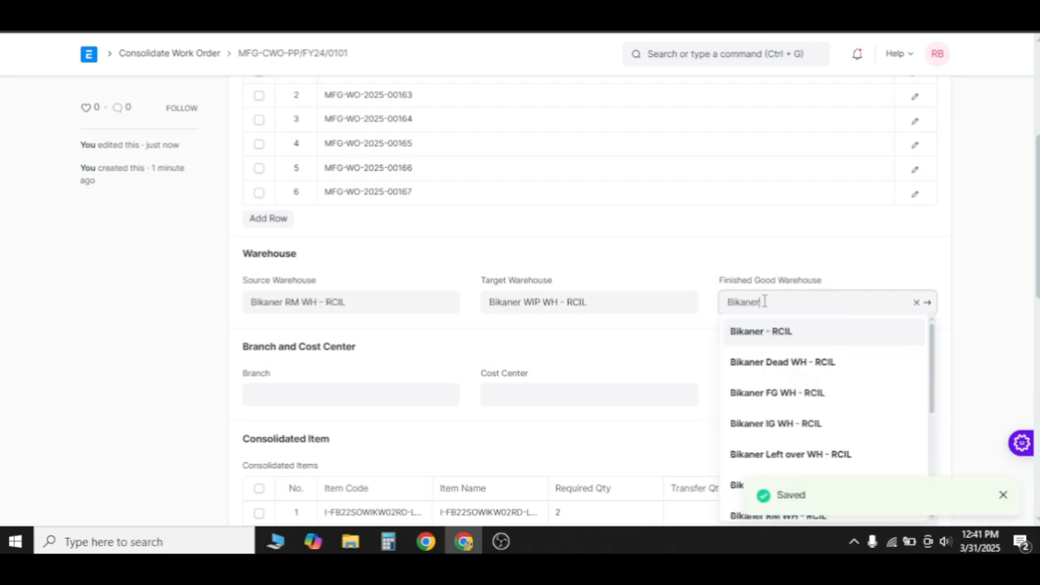
type(" fg")
left_click(769, 334)
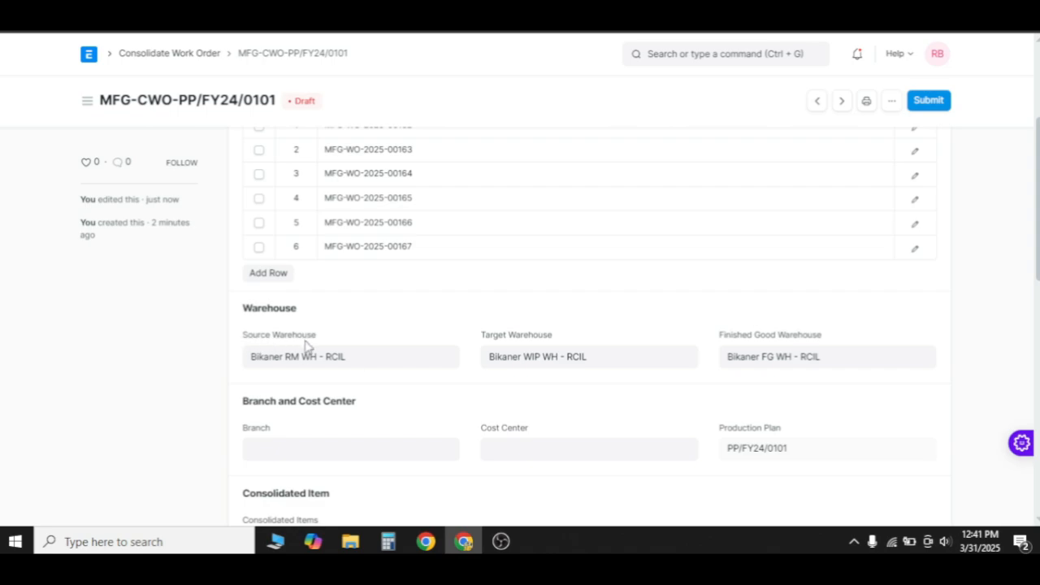
Step: Set the consolidated work order's branch to Bikaner and its cost center to Bikaner Admin - RCIL
left_click(402, 429)
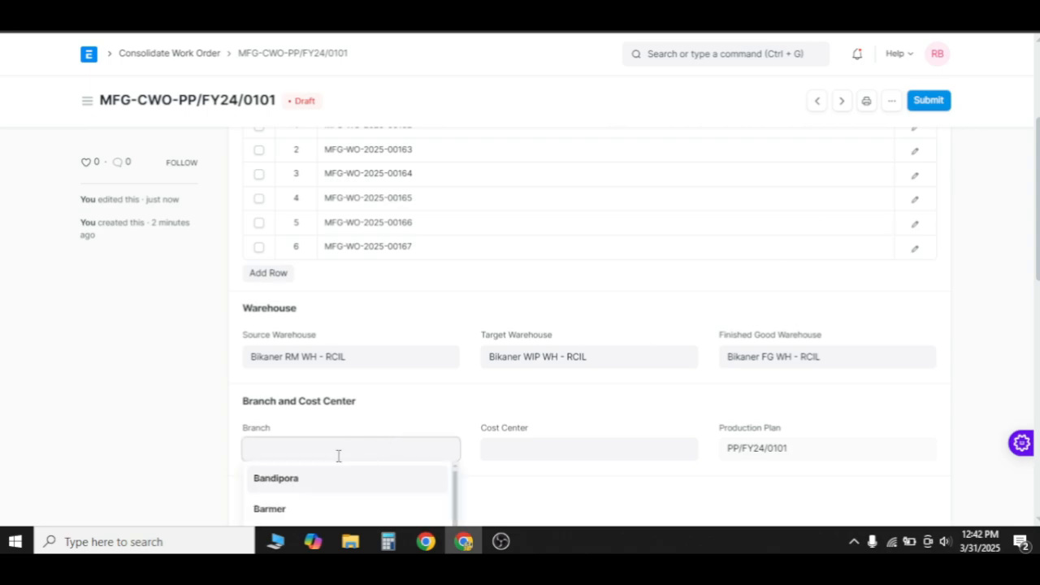
scroll(381, 407, "down", 2)
left_click(352, 406)
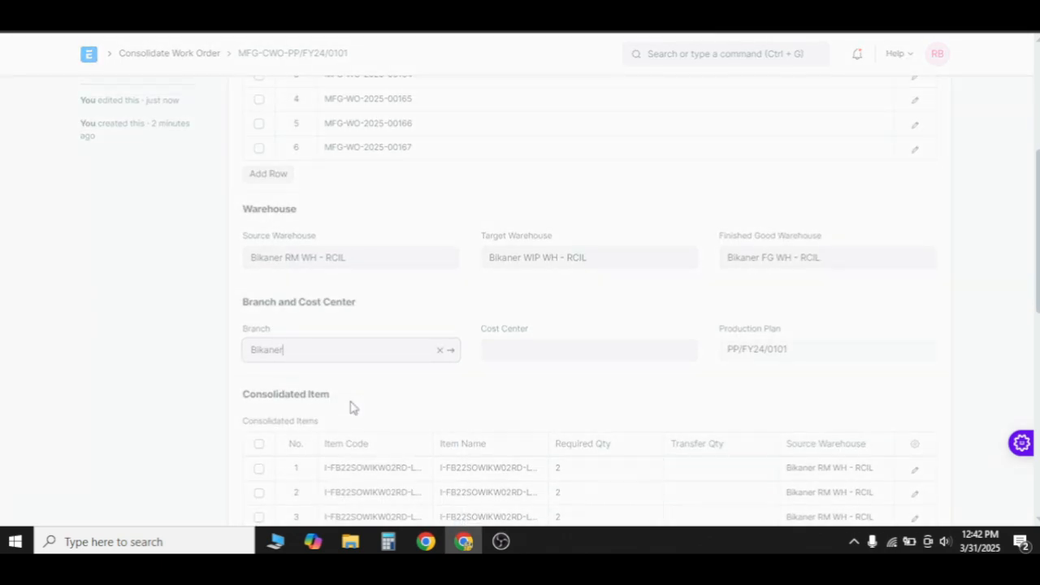
left_click(567, 353)
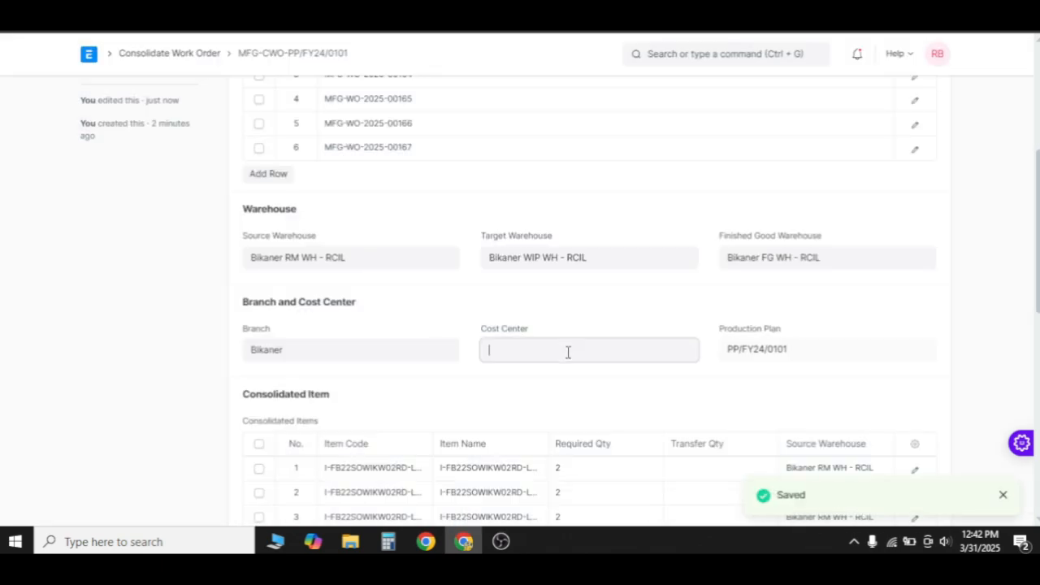
type("bikaner ad")
left_click(561, 400)
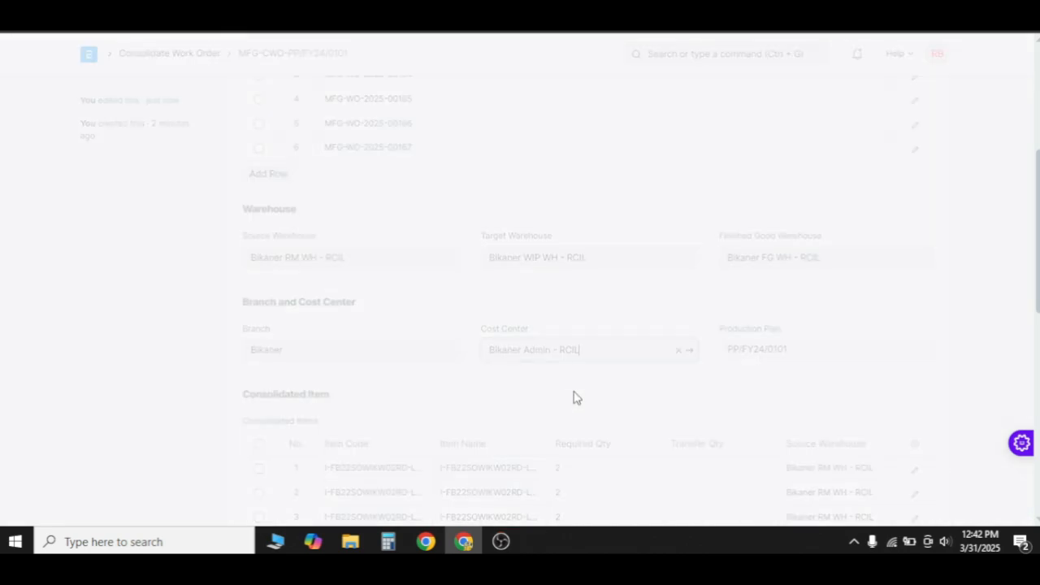
Step: Check the consolidated items, then submit consolidated work order MFG-CWO-PP/FY24/0101
scroll(573, 398, "down", 5)
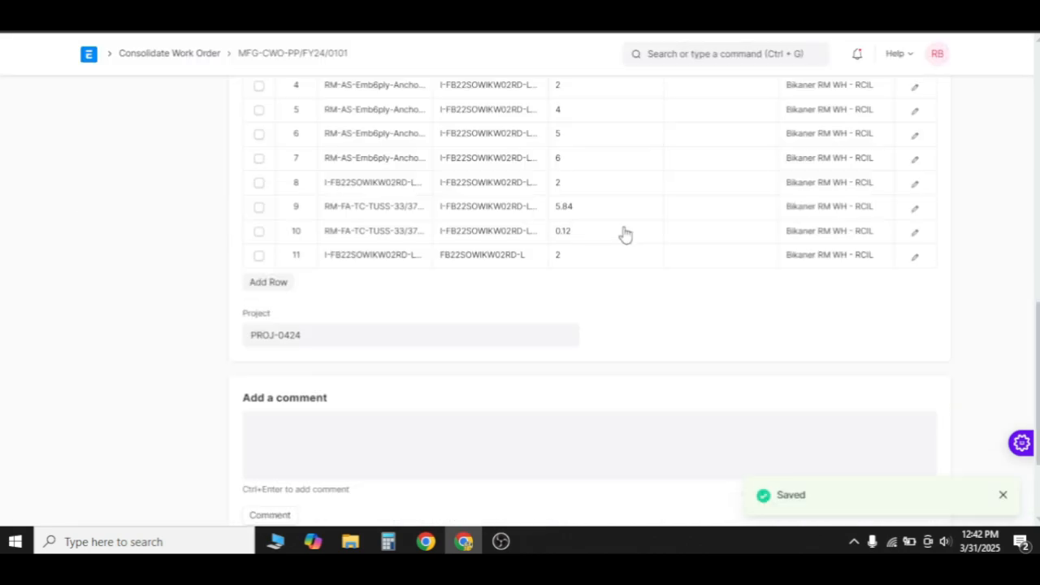
scroll(625, 234, "up", 5)
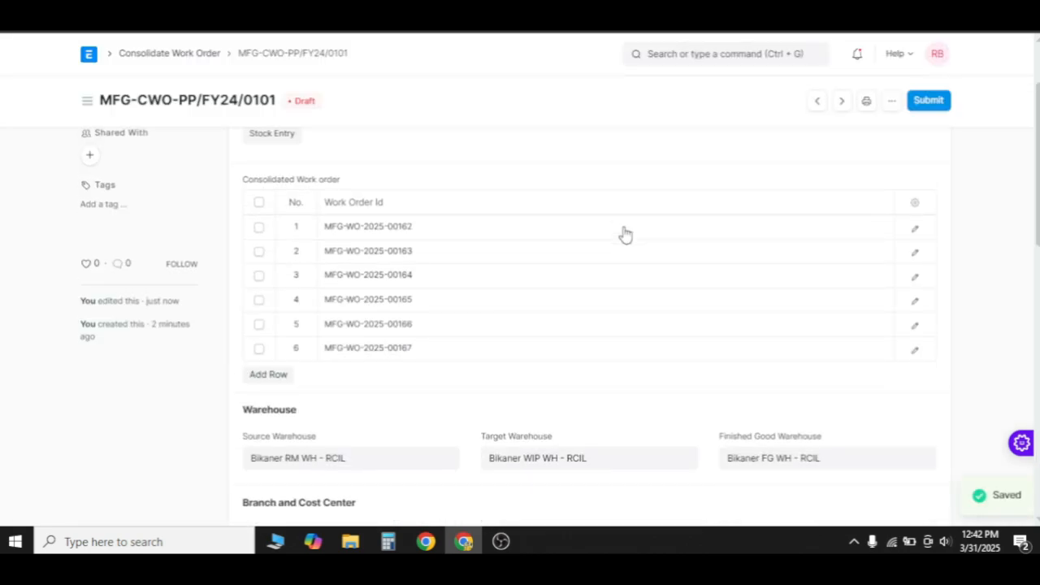
key("ctrl+s")
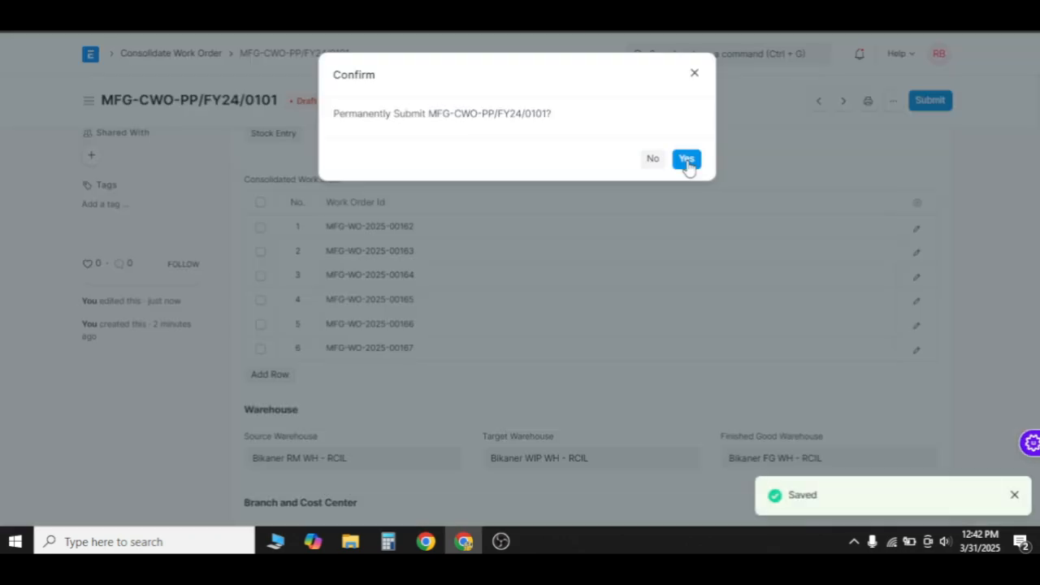
left_click(687, 160)
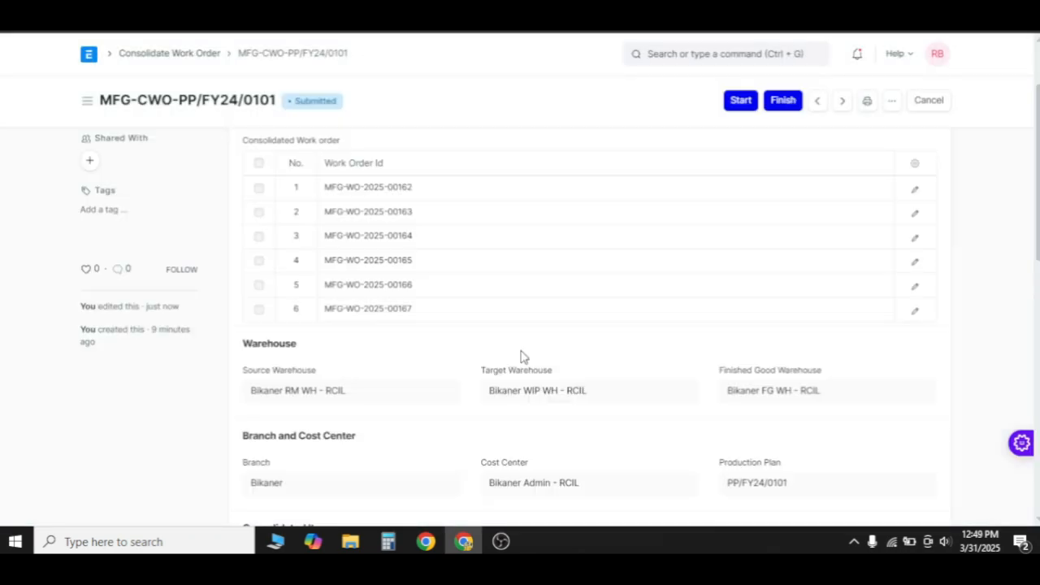
Step: Check the submitted order's warehouse details, then open work order MFG-WO-2025-00162 and inspect its warehouse configuration
scroll(523, 356, "down", 3)
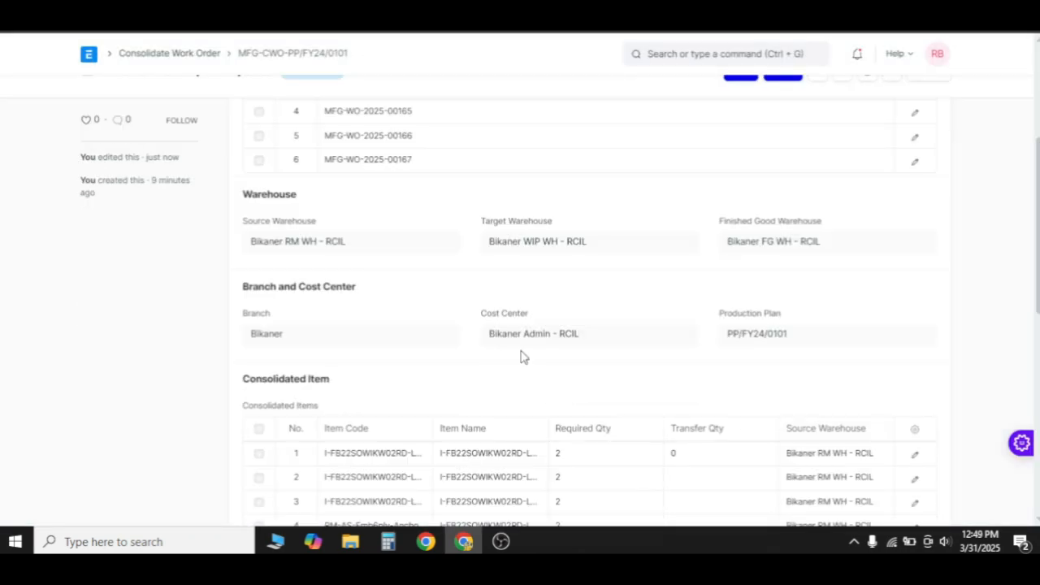
scroll(523, 356, "up", 1)
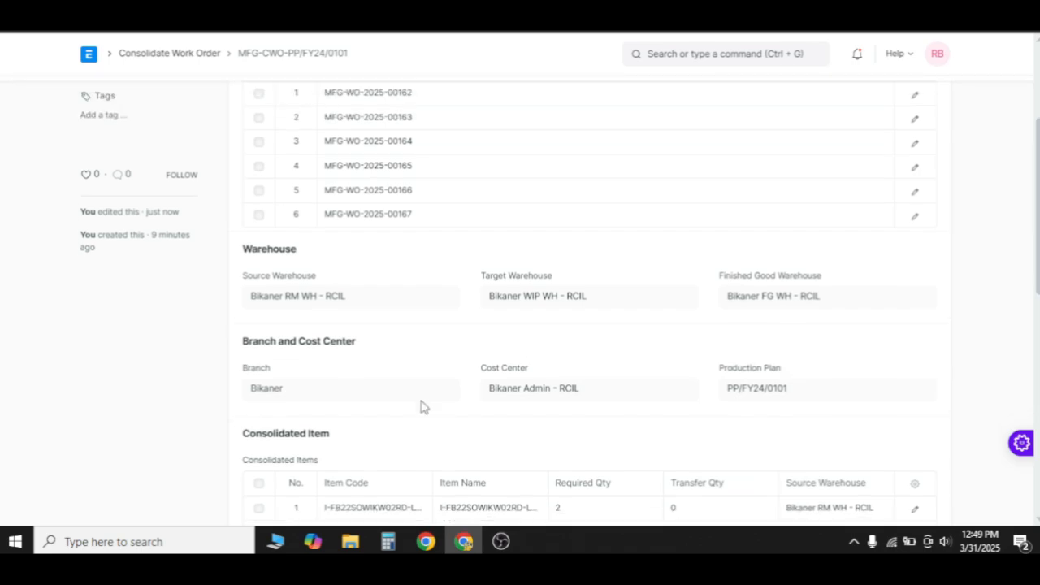
scroll(421, 407, "up", 3)
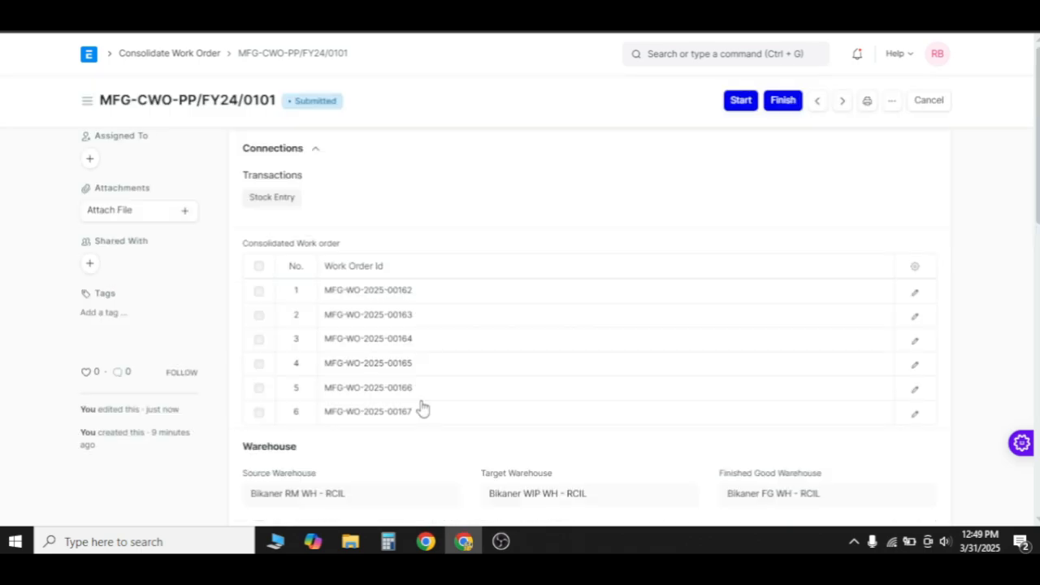
left_click(390, 295)
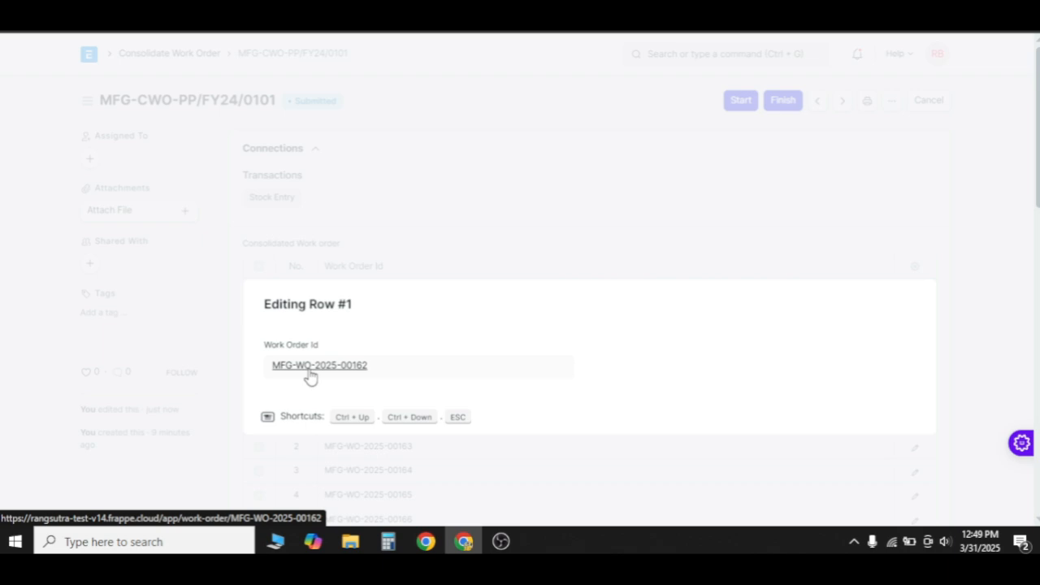
left_click(310, 375)
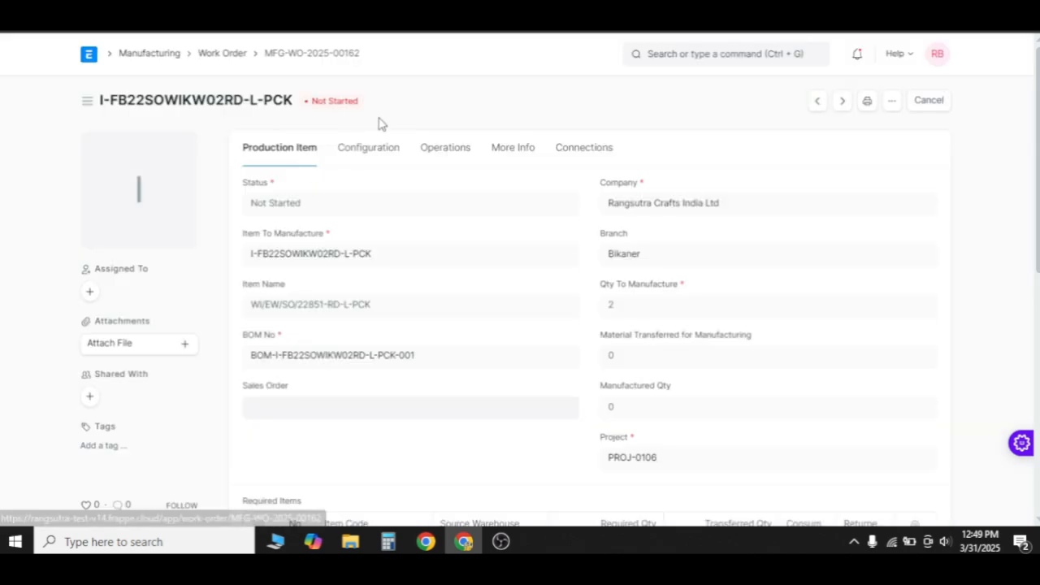
left_click(365, 149)
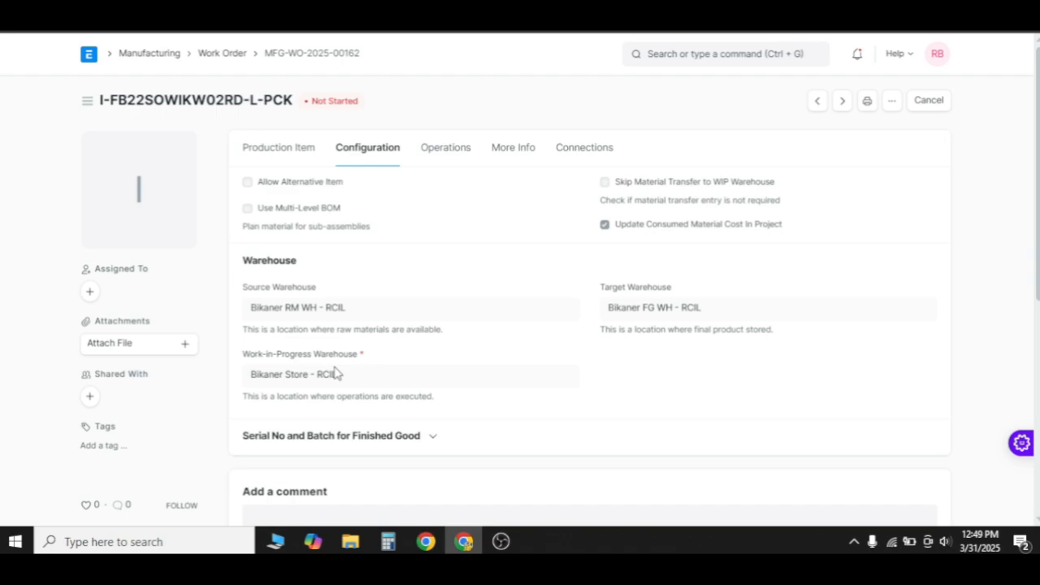
left_click(584, 147)
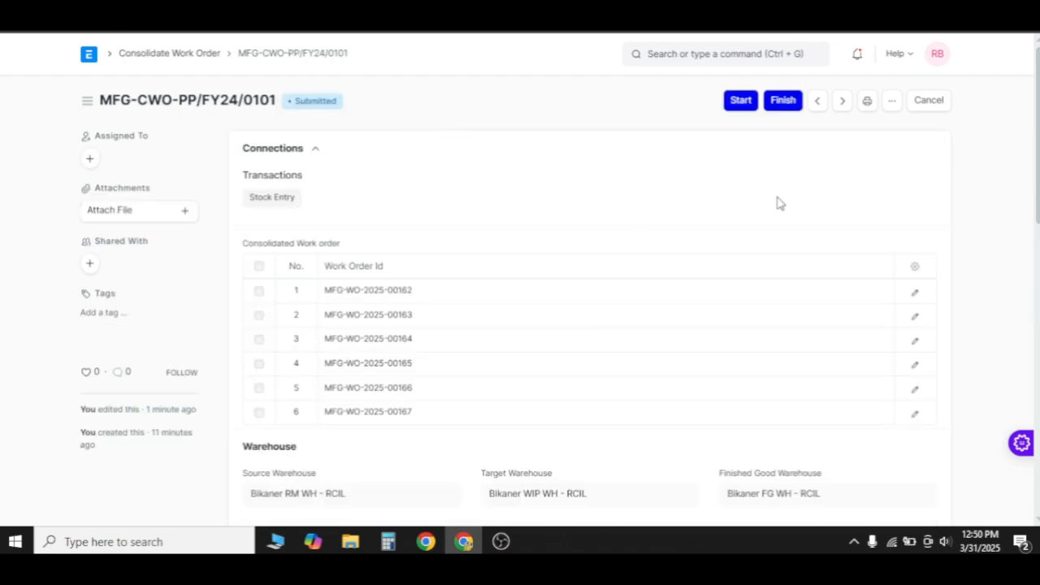
Step: Open the consolidated order's Start Work Order dialog, review the raw materials and warehouses listed for issue, and close it
left_click(741, 106)
left_click(739, 105)
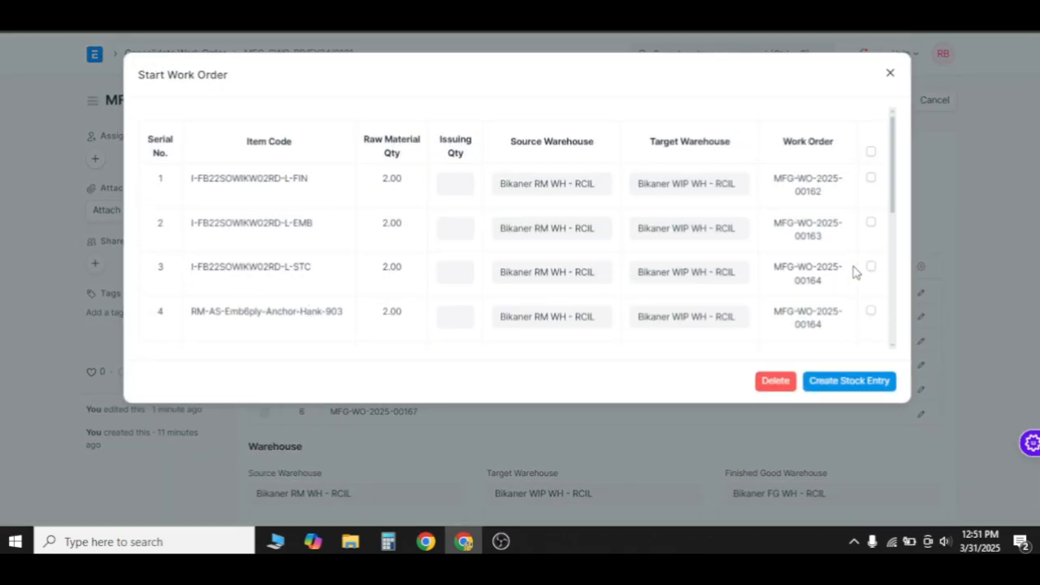
scroll(547, 262, "down", 1)
scroll(547, 262, "down", 5)
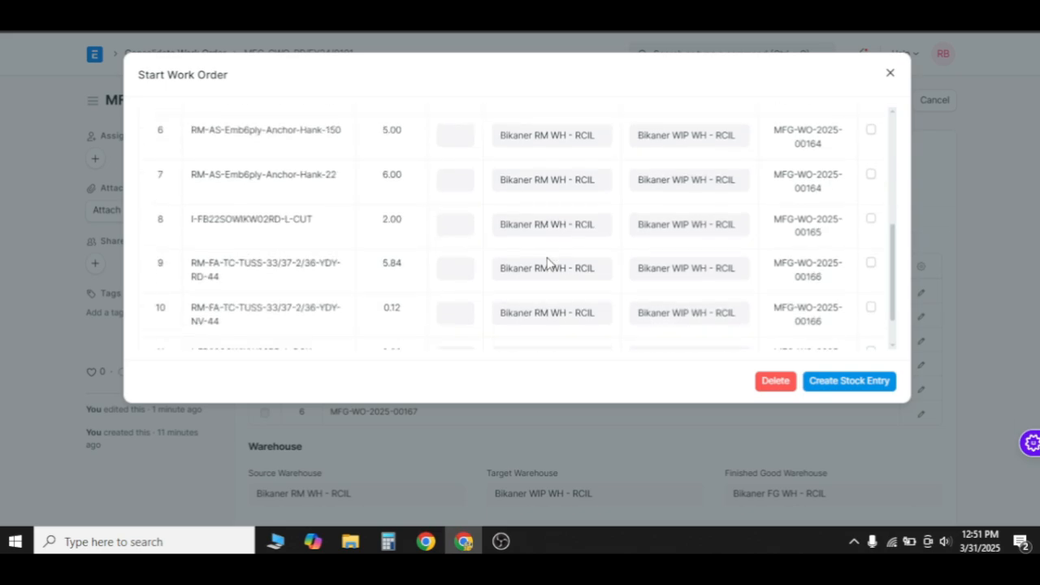
scroll(429, 259, "up", 6)
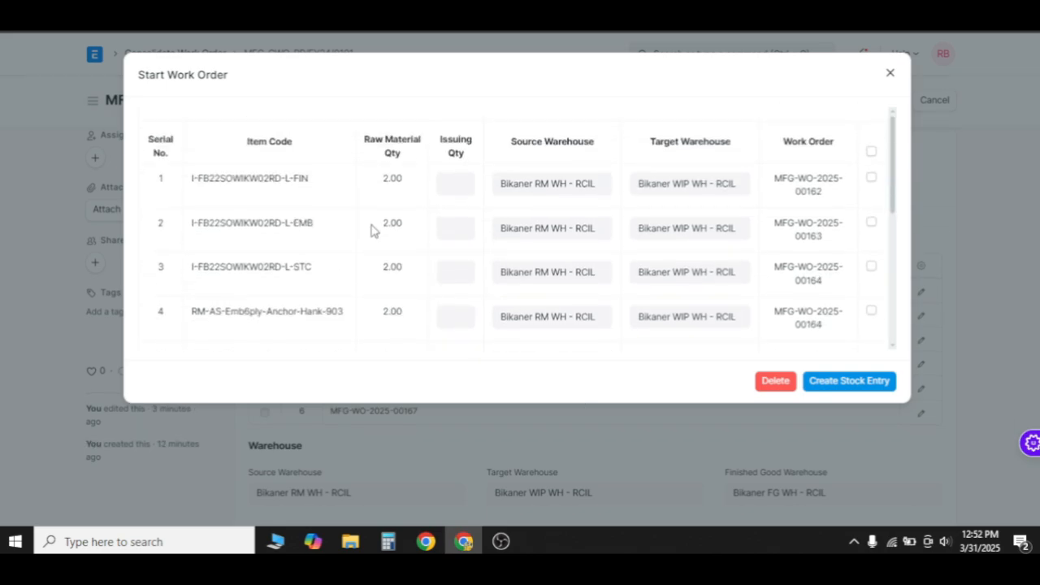
left_click(965, 333)
Step: Open work order MFG-WO-2025-00166, review its item to manufacture and required items, and return to the consolidated work order
scroll(414, 379, "down", 2)
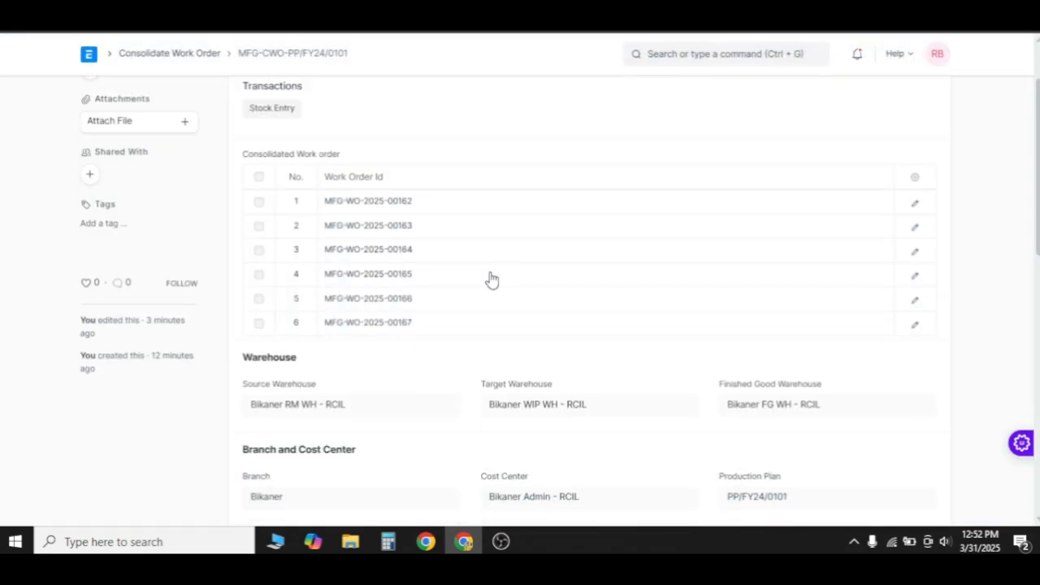
left_click(406, 300)
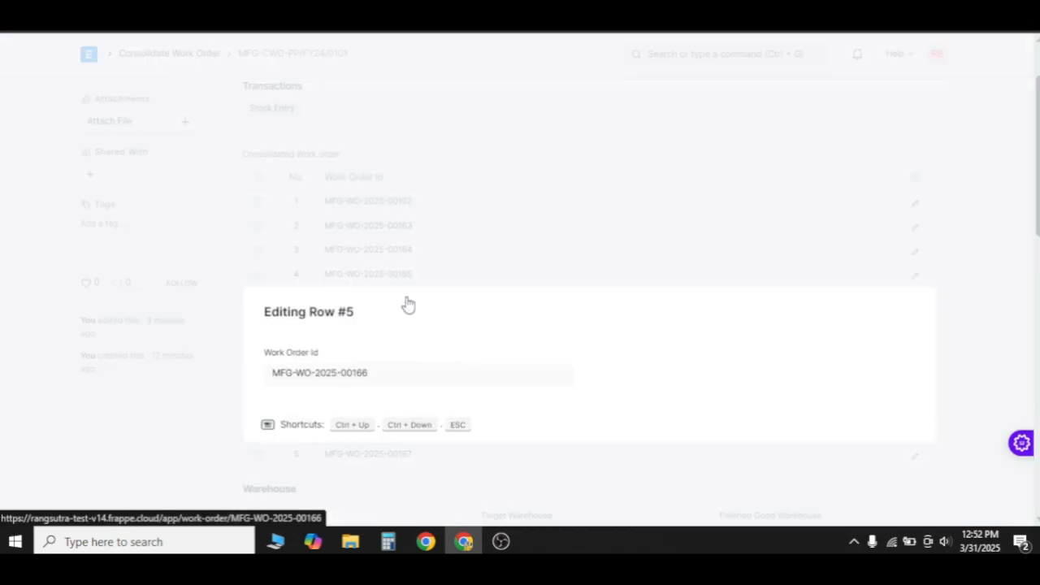
left_click(342, 377)
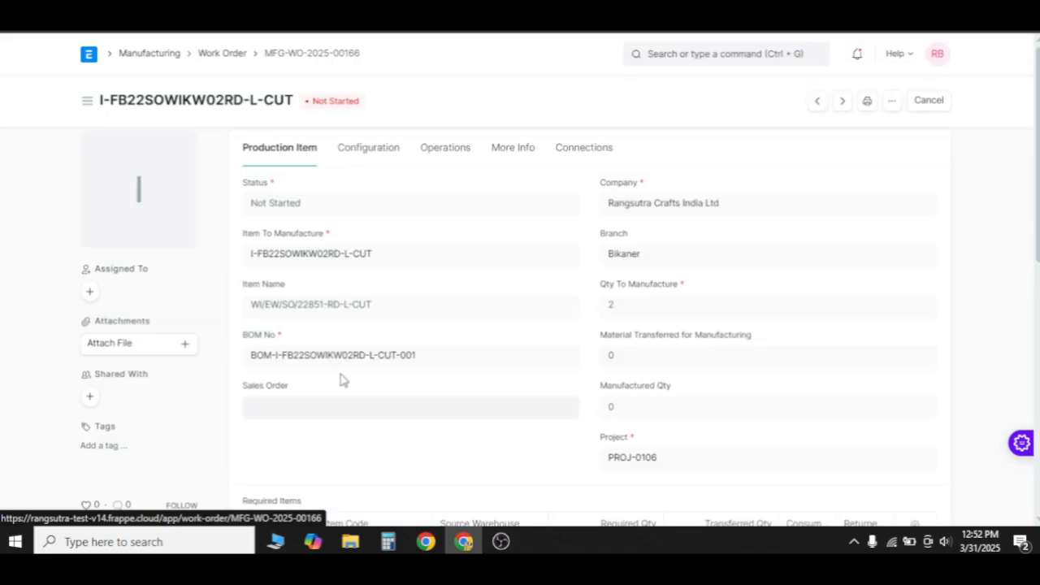
left_click_drag(244, 262, 402, 269)
scroll(401, 269, "down", 5)
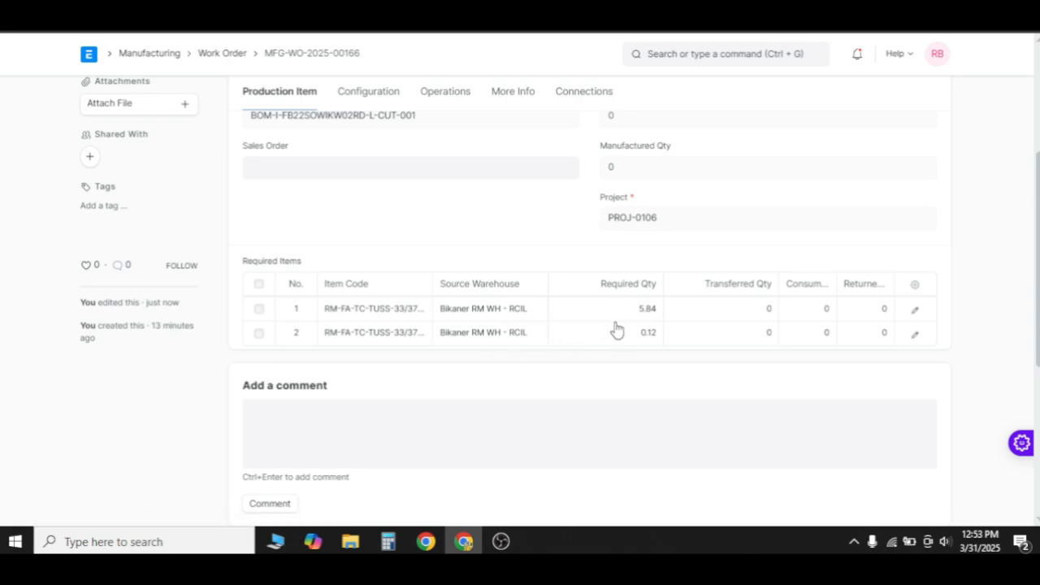
scroll(616, 329, "up", 5)
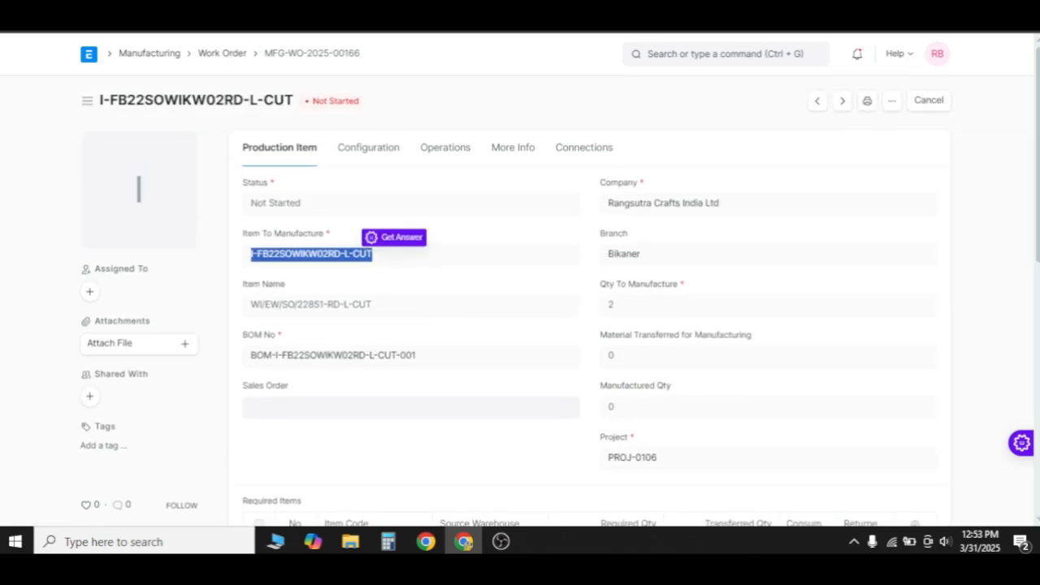
left_click(17, 16)
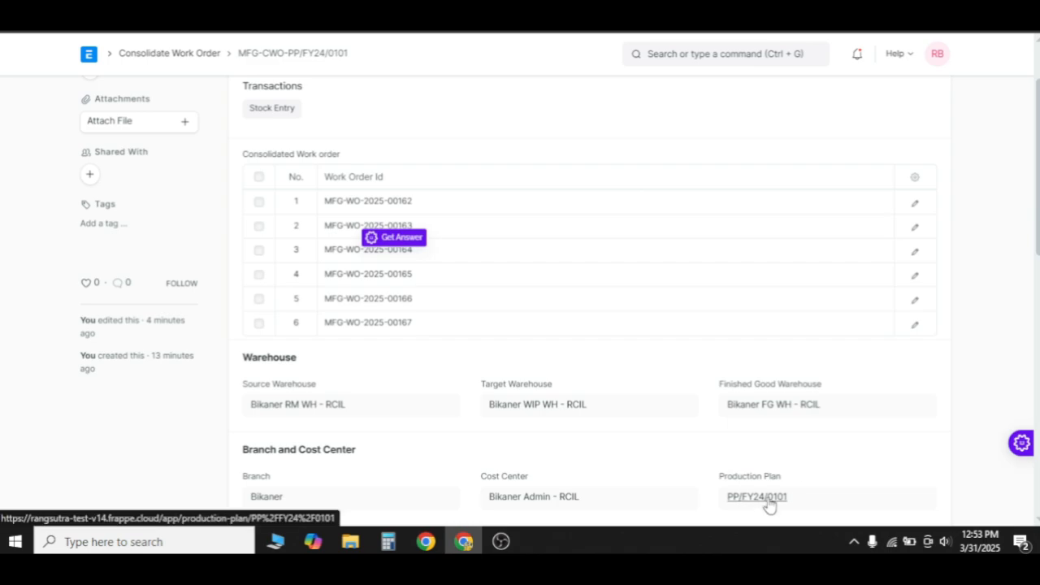
Step: Open the linked production plan, review its sub-assembly items, and reopen the consolidated work order from the plan's connections
left_click(768, 504)
scroll(557, 385, "down", 15)
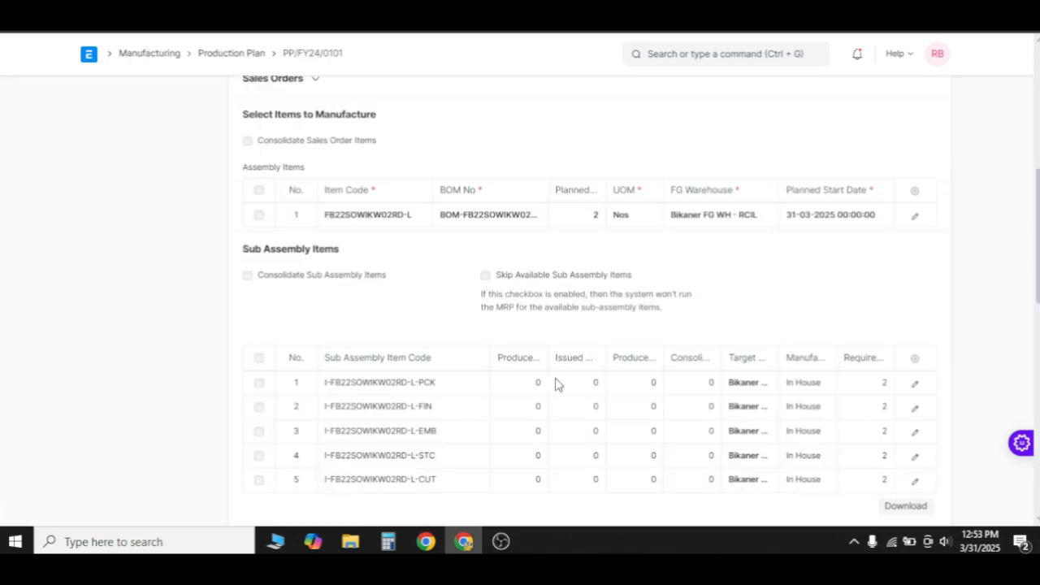
scroll(514, 460, "up", 5)
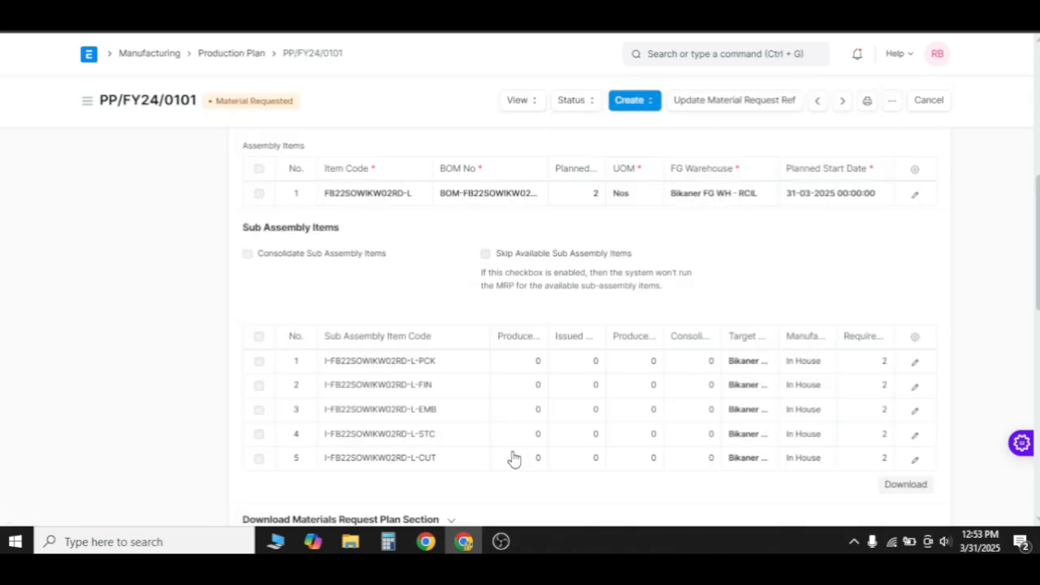
scroll(514, 459, "down", 1)
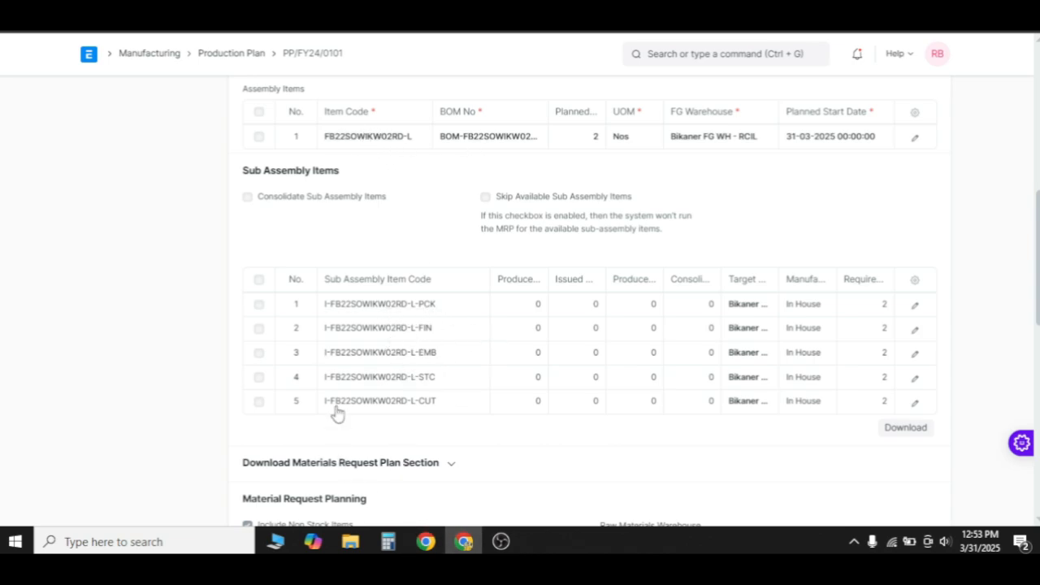
scroll(406, 409, "up", 2)
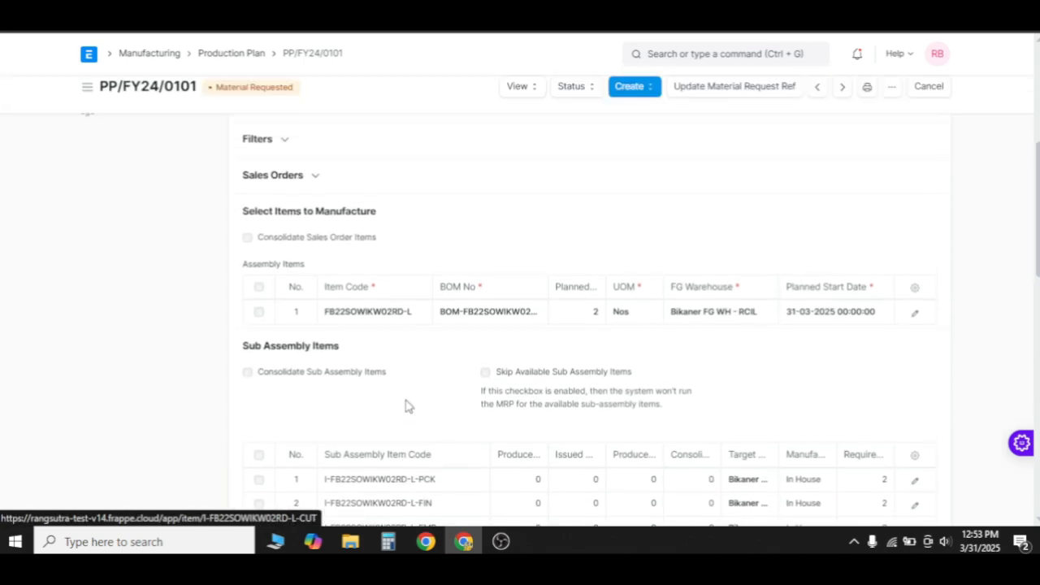
scroll(406, 406, "up", 3)
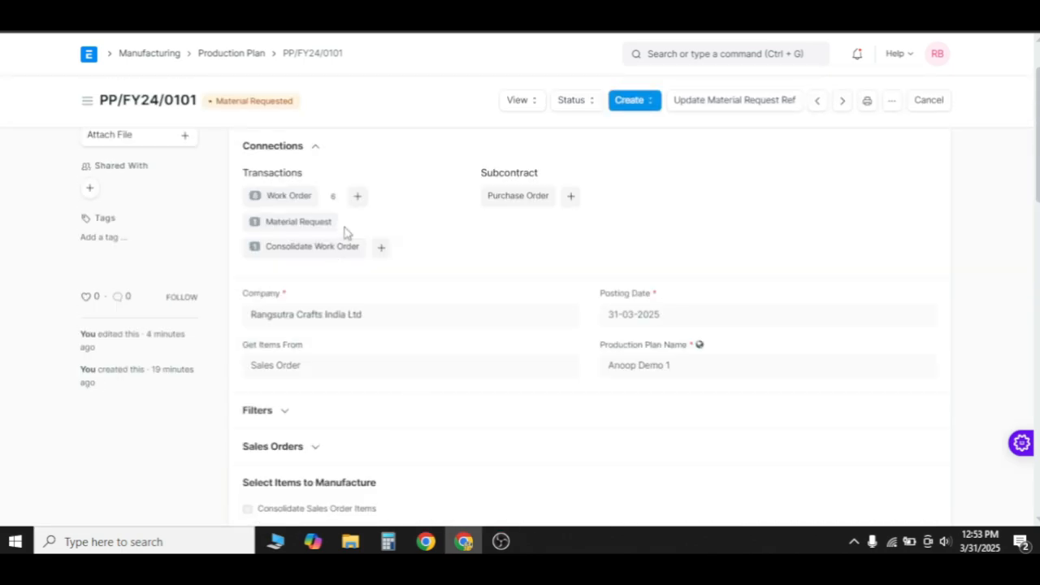
scroll(478, 446, "down", 1)
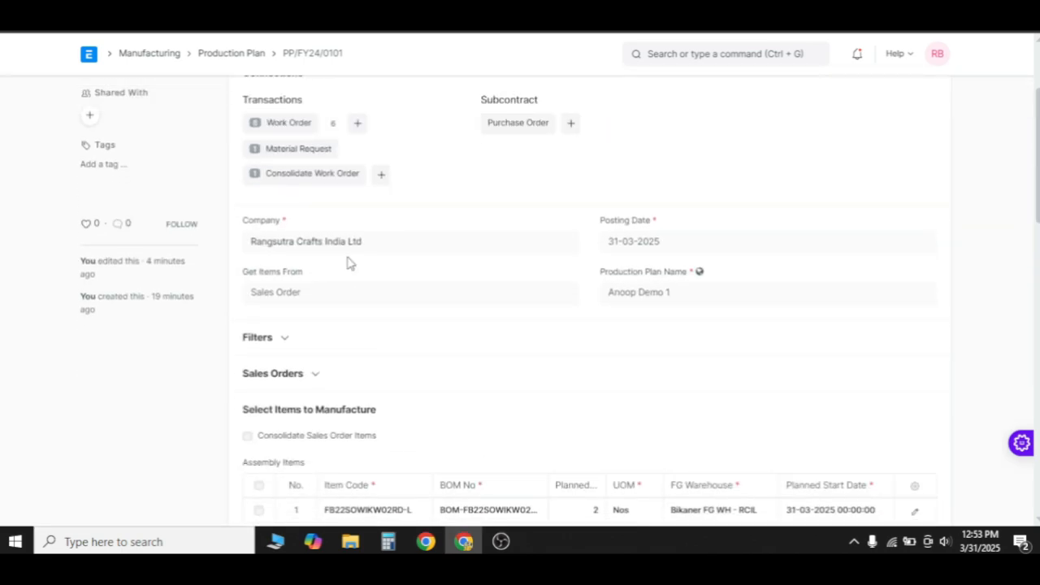
left_click(297, 176)
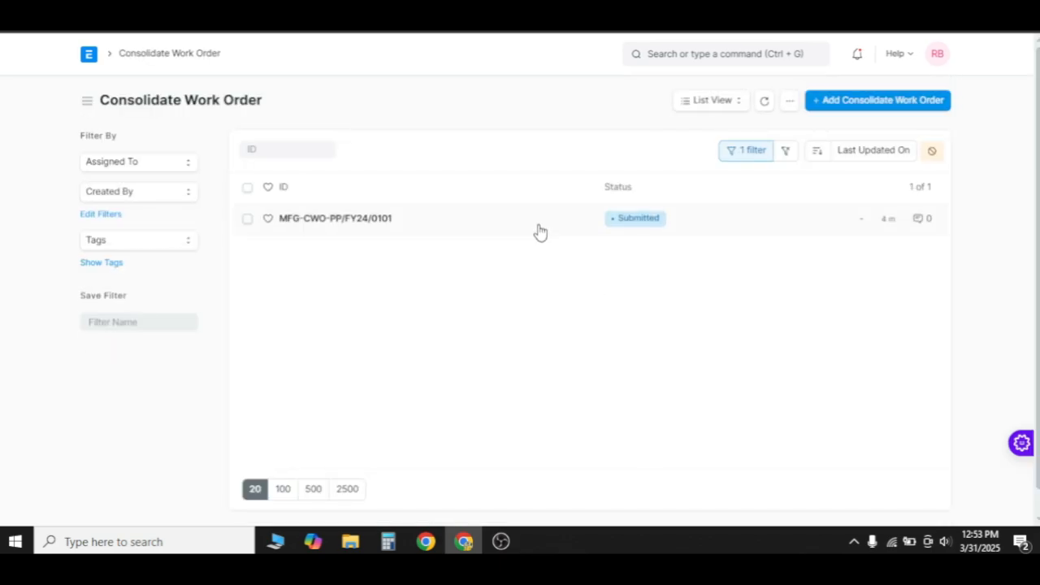
left_click(541, 233)
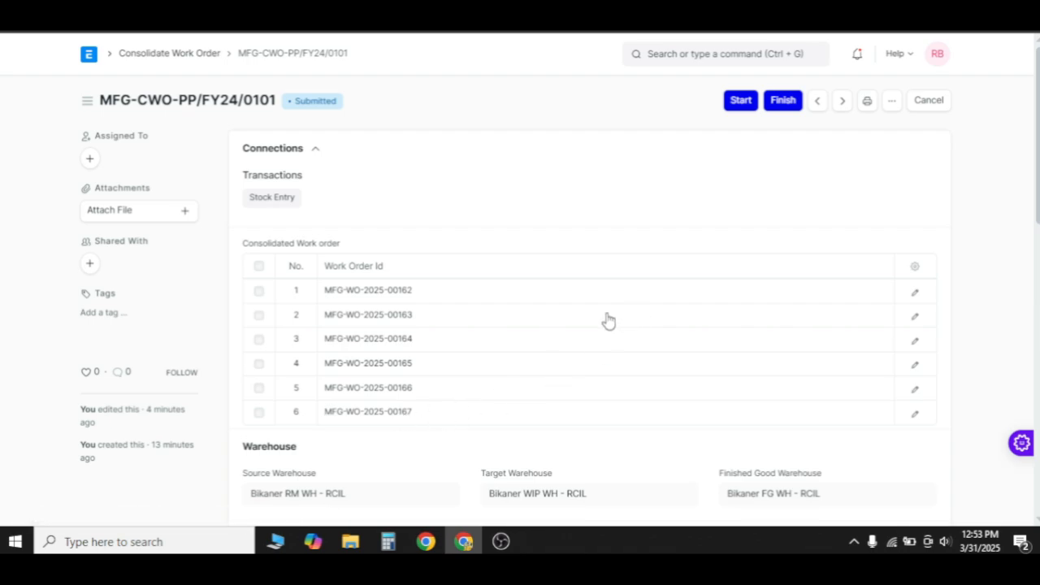
Step: Start the consolidated work order and set issuing quantities of 5.84 for the RD-44 fabric and 0.12 for the NV-44 fabric of MFG-WO-2025-00166
left_click(739, 101)
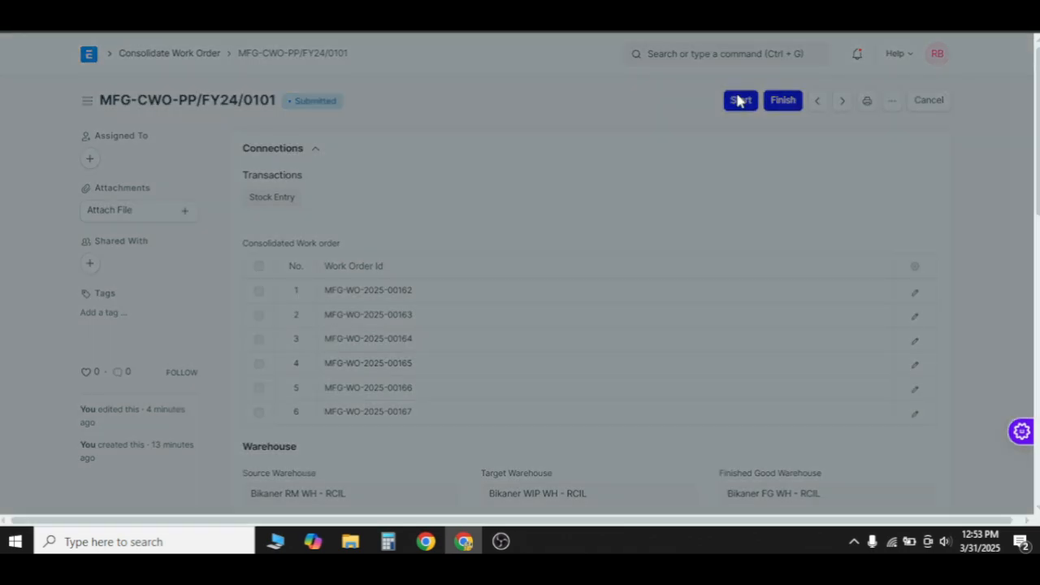
scroll(658, 262, "down", 1)
scroll(658, 262, "down", 3)
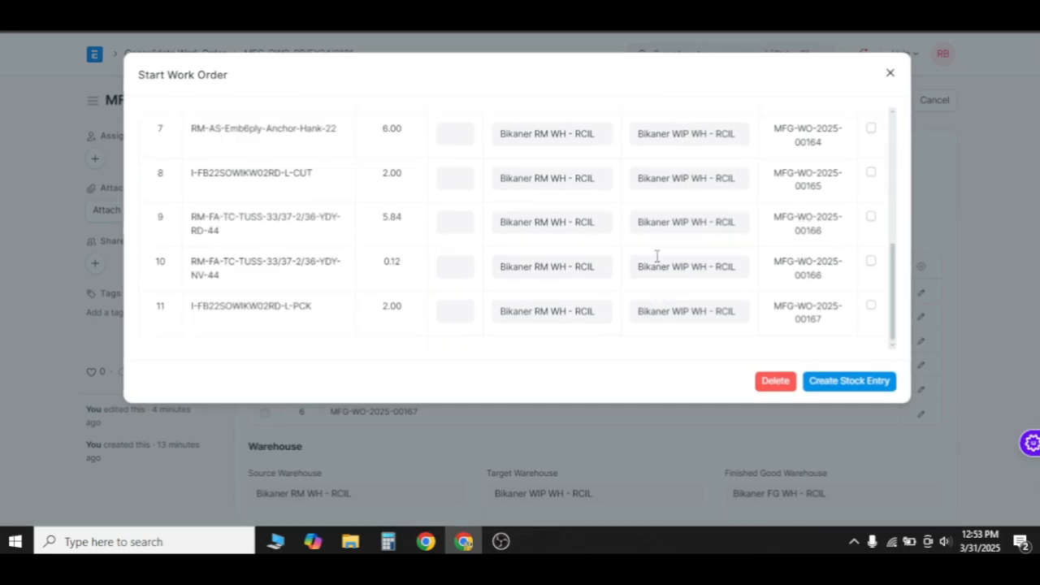
double_click(805, 276)
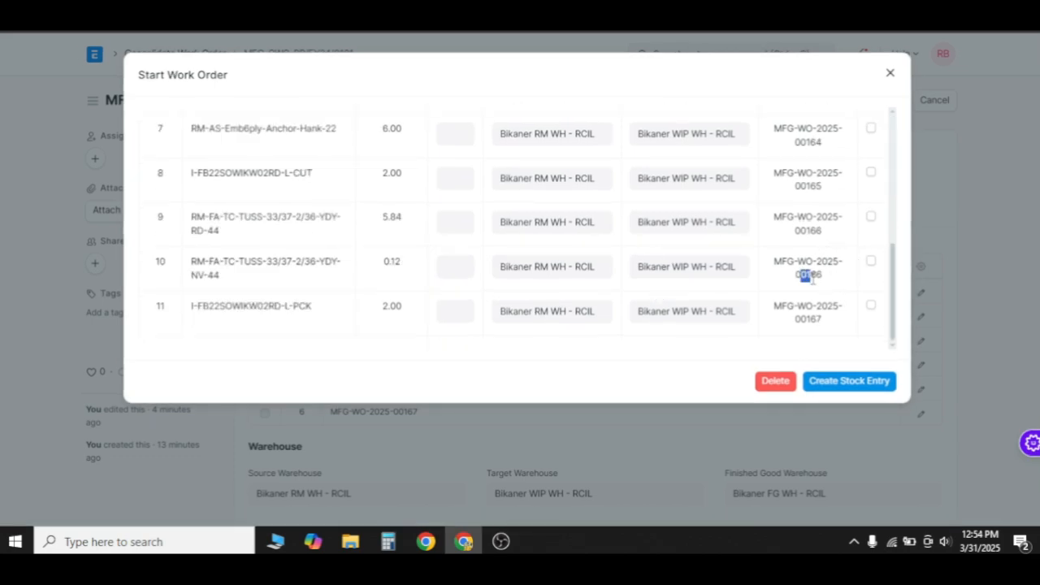
double_click(804, 231)
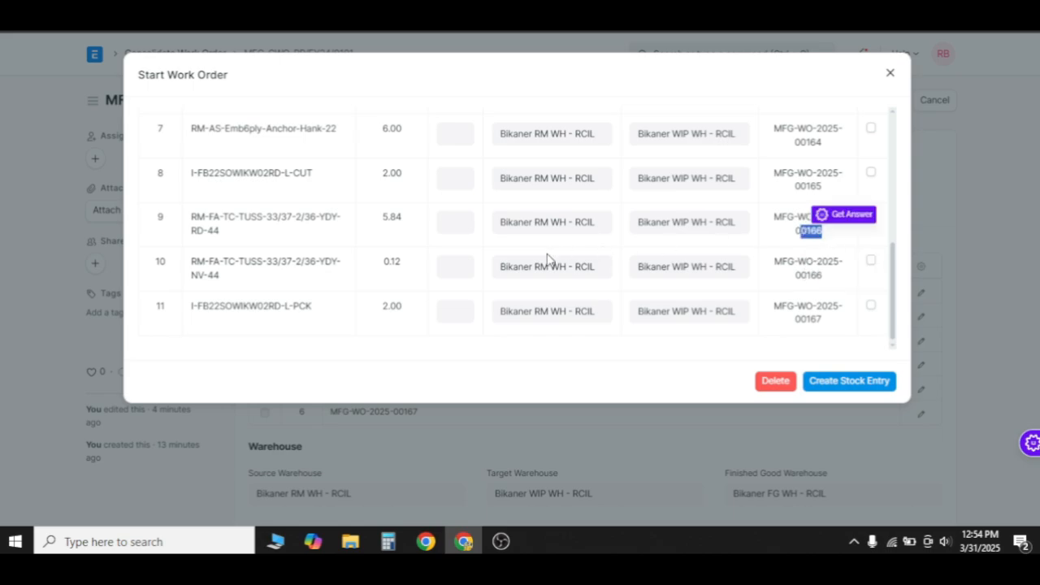
left_click(444, 226)
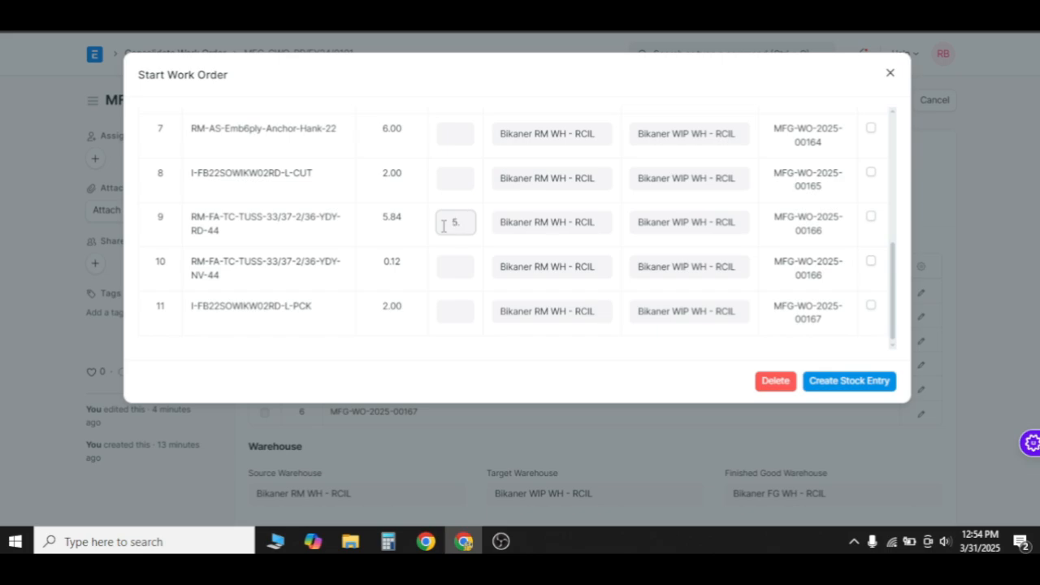
left_click(455, 266)
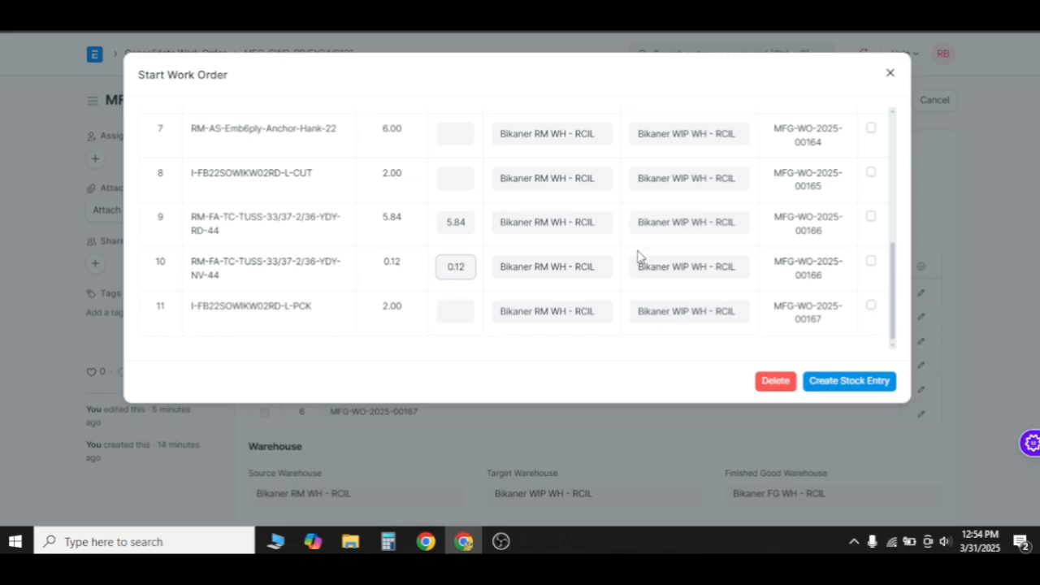
Step: Delete every raw material row from the Start Work Order list except the RD-44 and NV-44 fabric rows
scroll(596, 258, "up", 5)
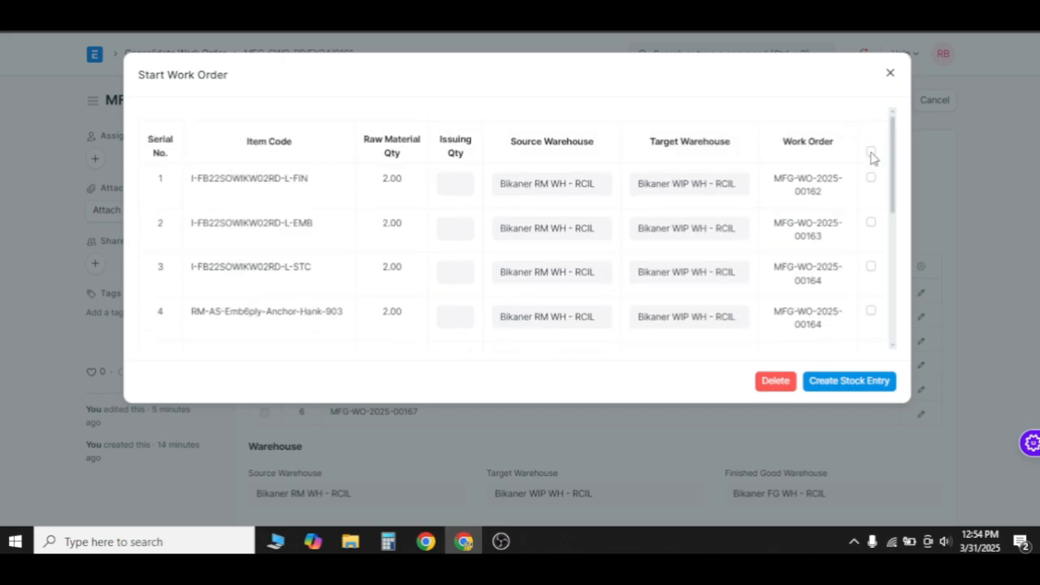
left_click(871, 152)
scroll(862, 277, "down", 5)
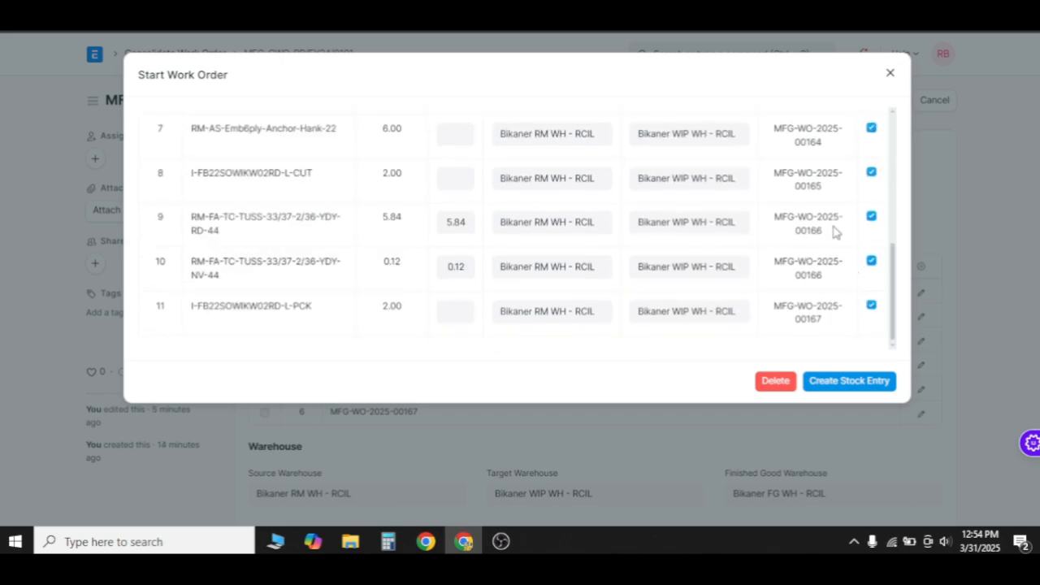
left_click(871, 216)
left_click(871, 261)
left_click(777, 382)
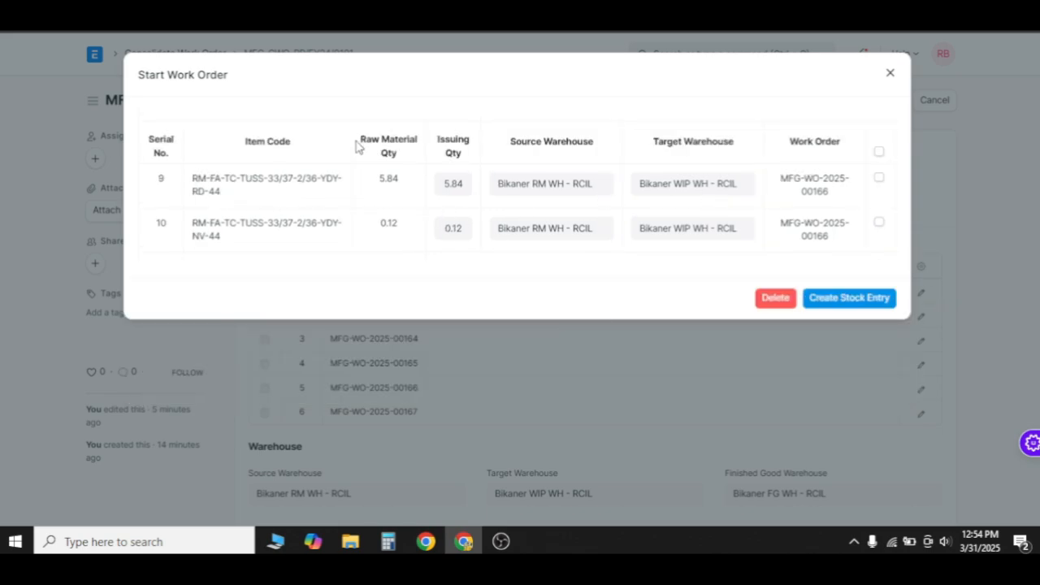
Step: Check the raw material quantities against the issuing quantities and create the stock entries for the two fabric rows
left_click_drag(402, 156, 361, 139)
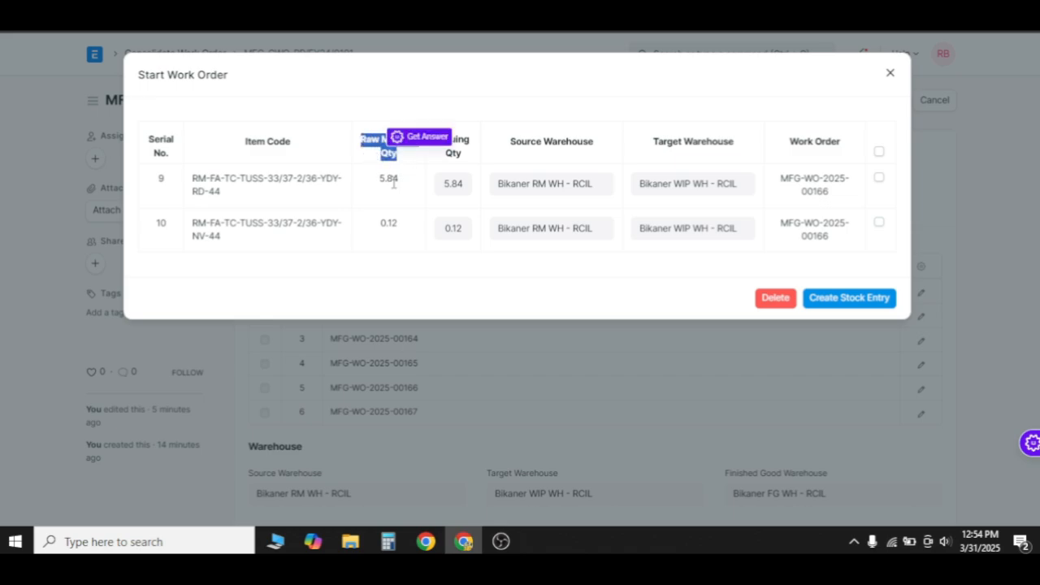
left_click_drag(409, 189, 376, 189)
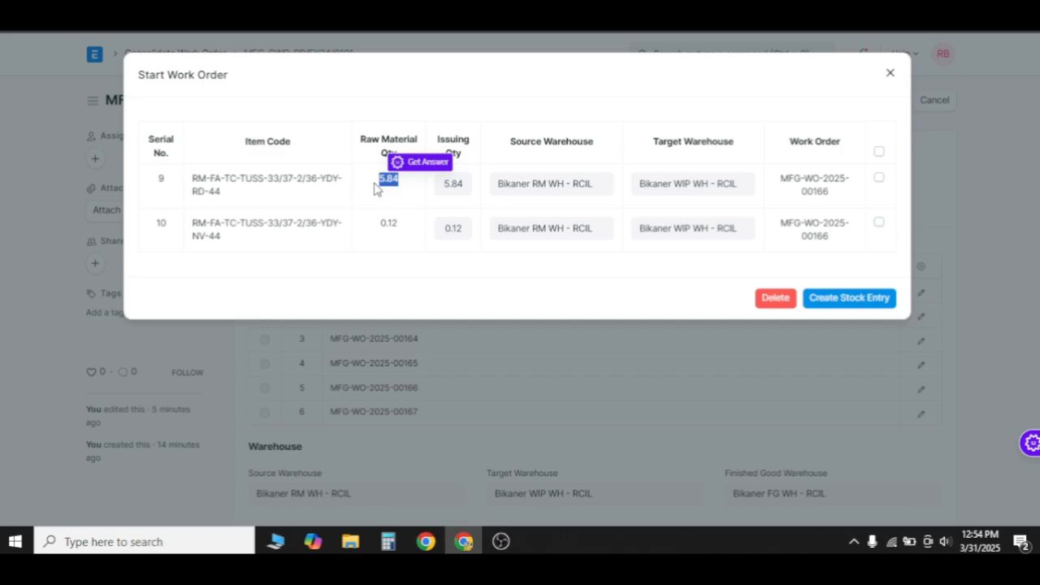
key("XF86AudioLowerVolume")
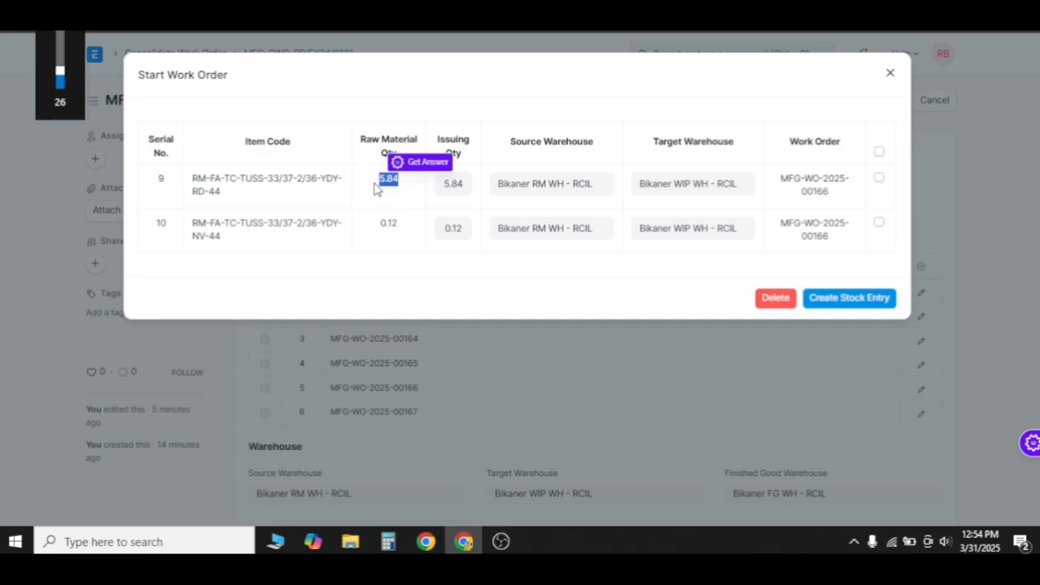
left_click(275, 249)
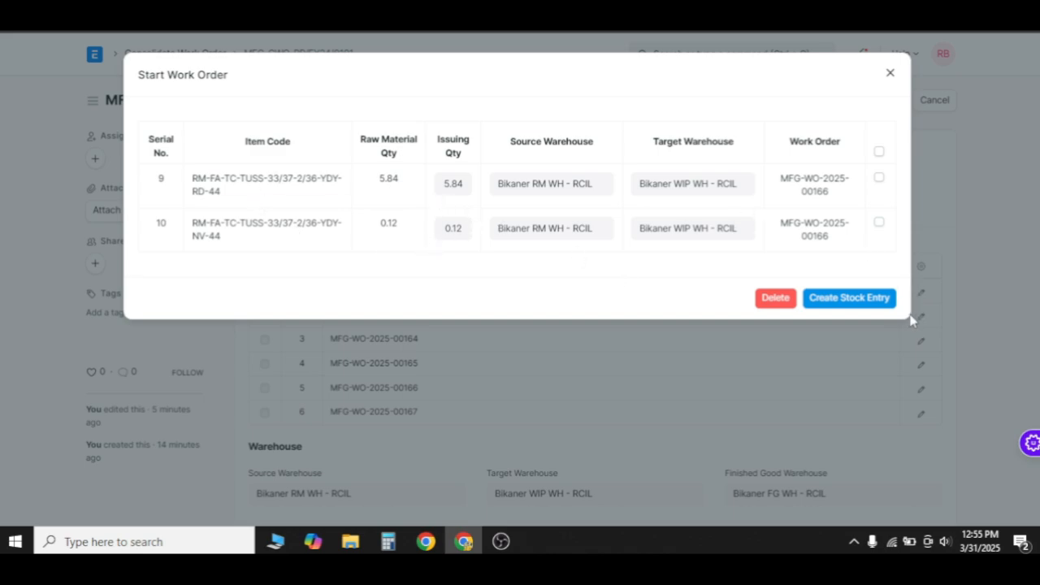
left_click(853, 305)
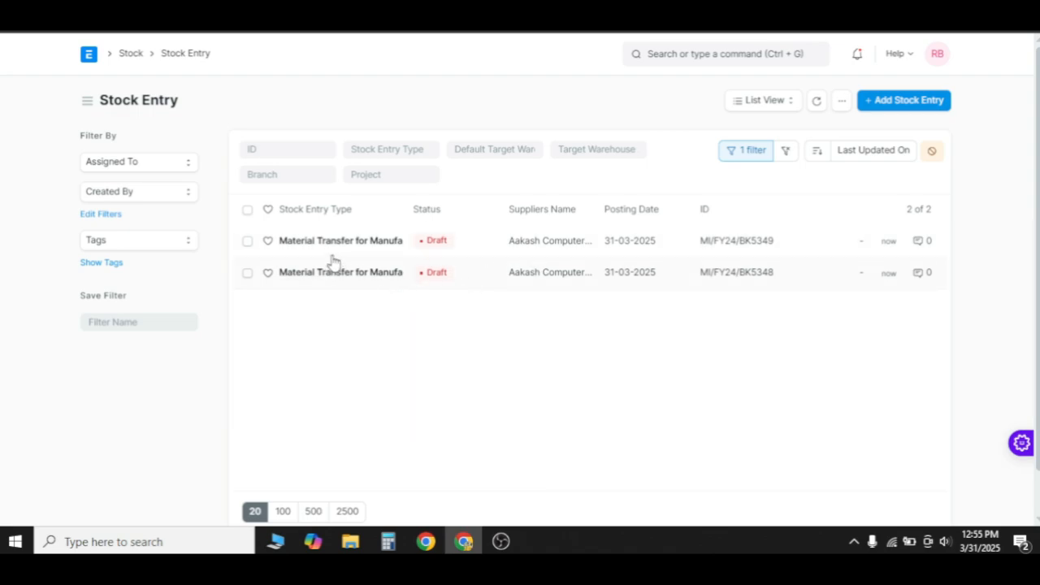
Step: Open draft stock entry MI/FY24/BK5349, review its work order, item, quantity and warehouses, and return to the stock entry list
left_click(362, 250)
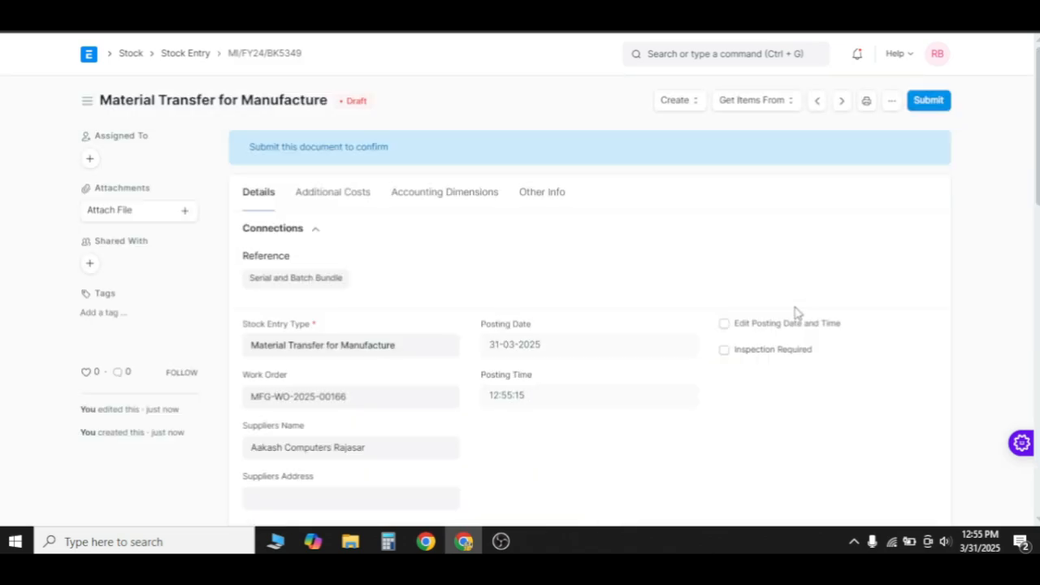
scroll(688, 296, "down", 4)
scroll(688, 295, "down", 2)
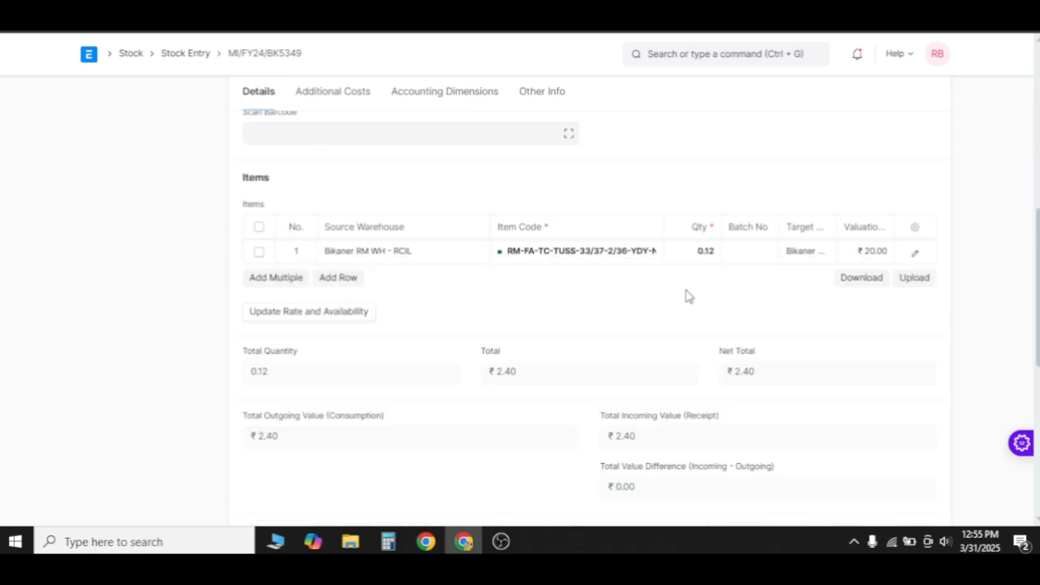
scroll(687, 295, "up", 2)
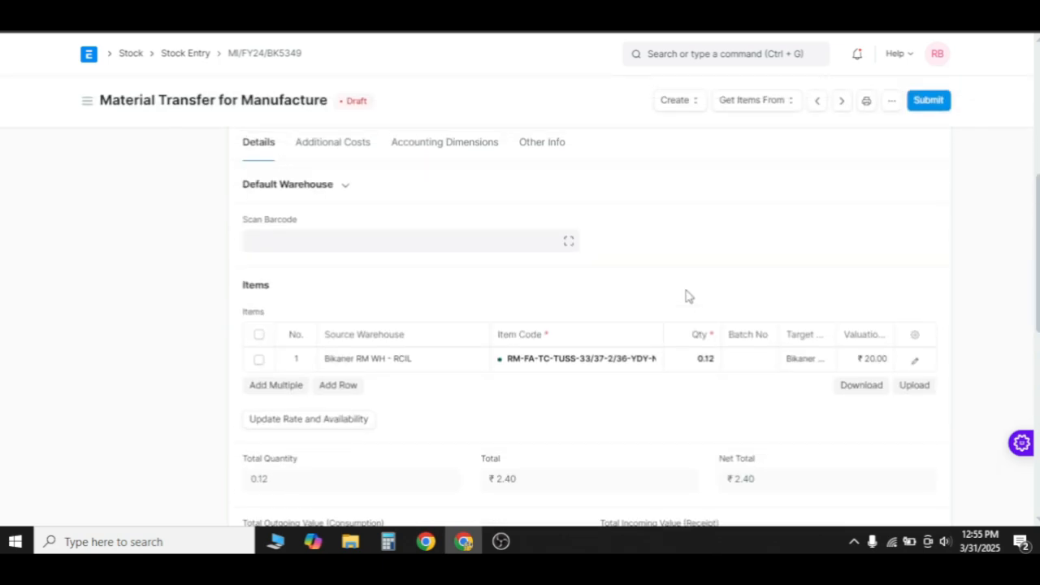
scroll(688, 295, "up", 3)
scroll(588, 338, "down", 1)
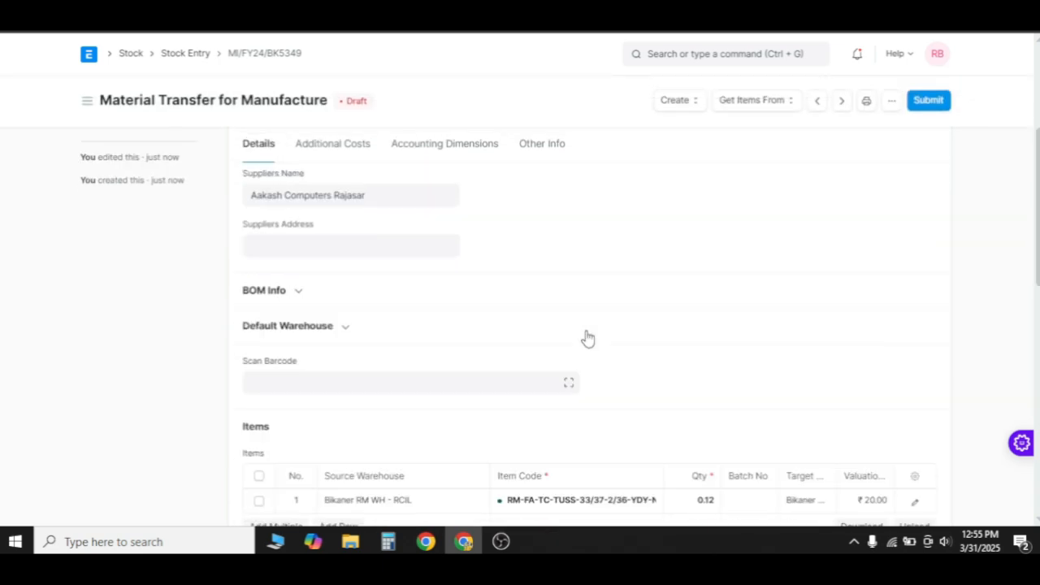
scroll(587, 338, "down", 2)
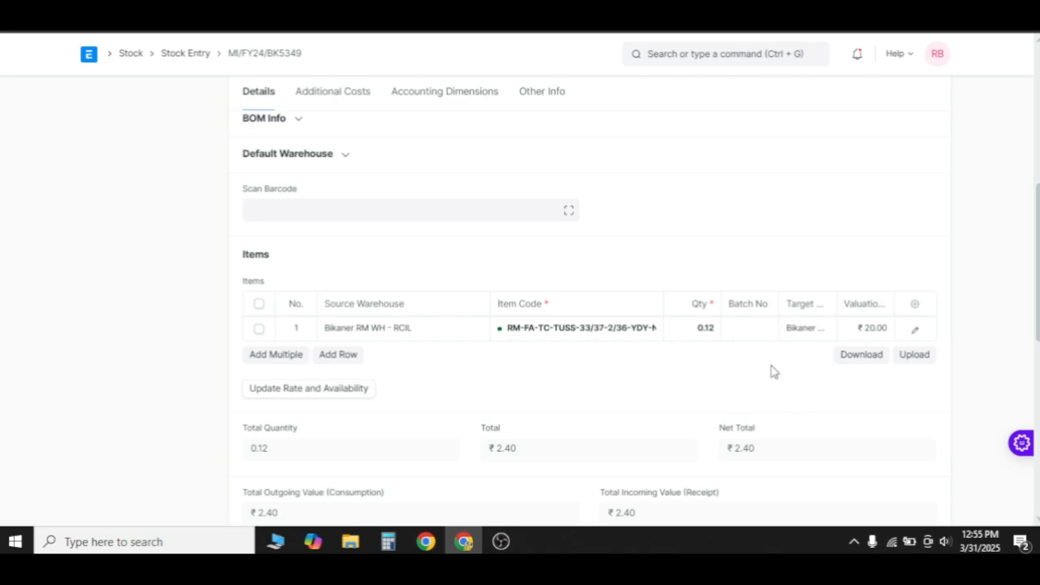
scroll(641, 407, "up", 1)
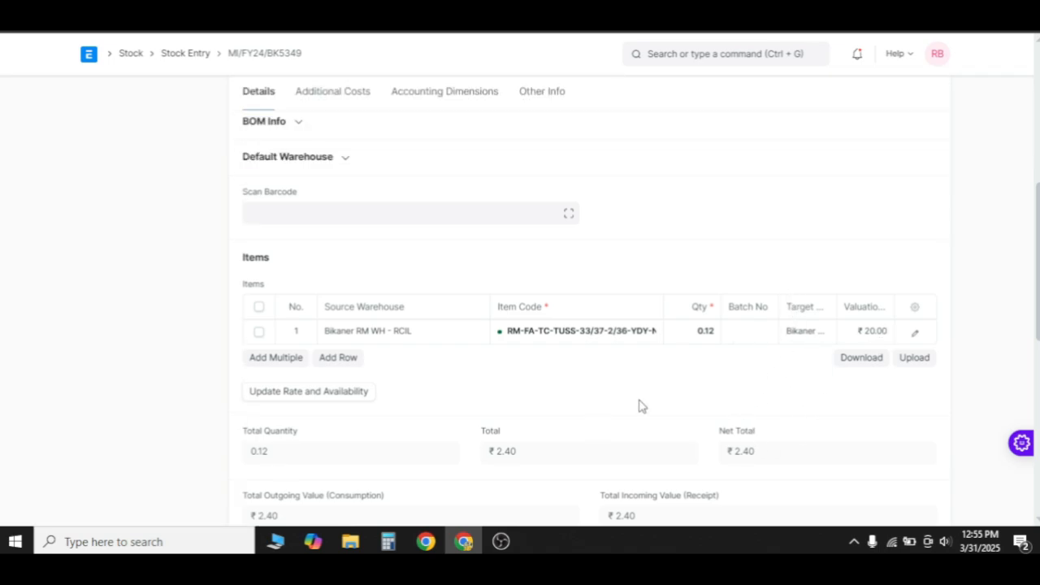
scroll(641, 407, "down", 1)
scroll(641, 404, "up", 6)
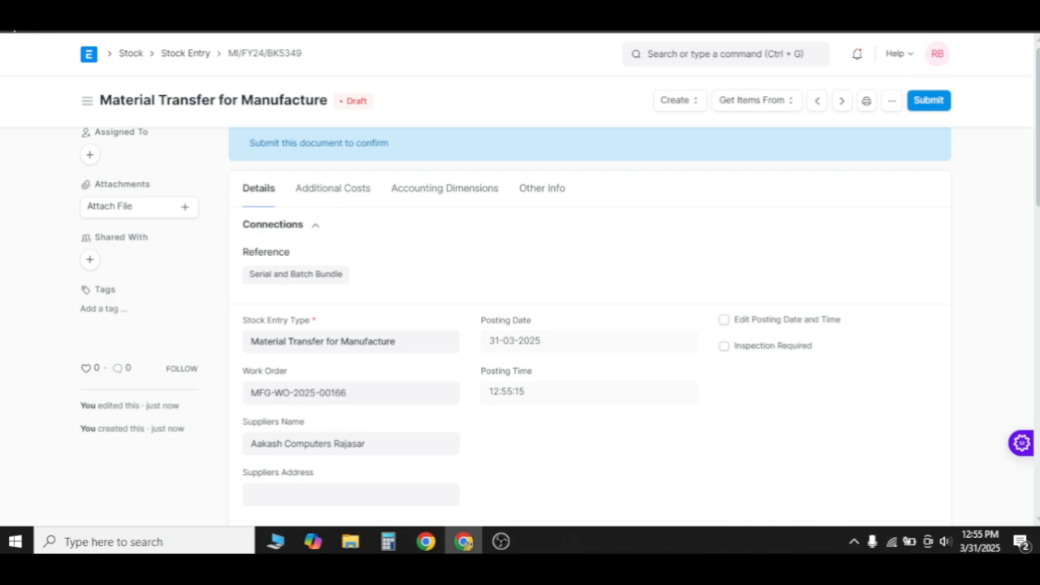
left_click(11, 20)
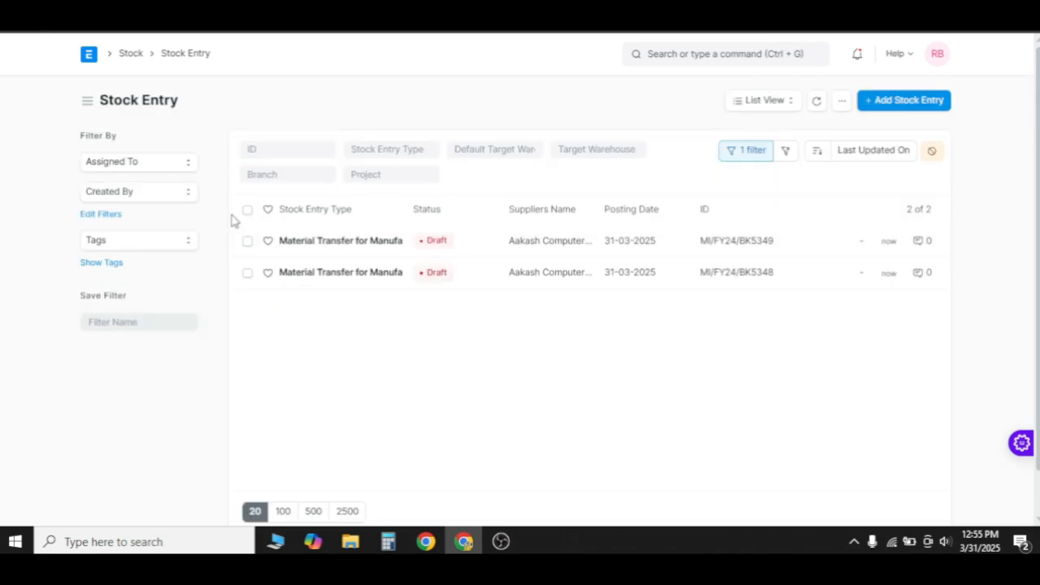
Step: Submit both draft Material Transfer for Manufacture stock entries, MI/FY24/BK5349 and MI/FY24/BK5348, together from the list
left_click(248, 240)
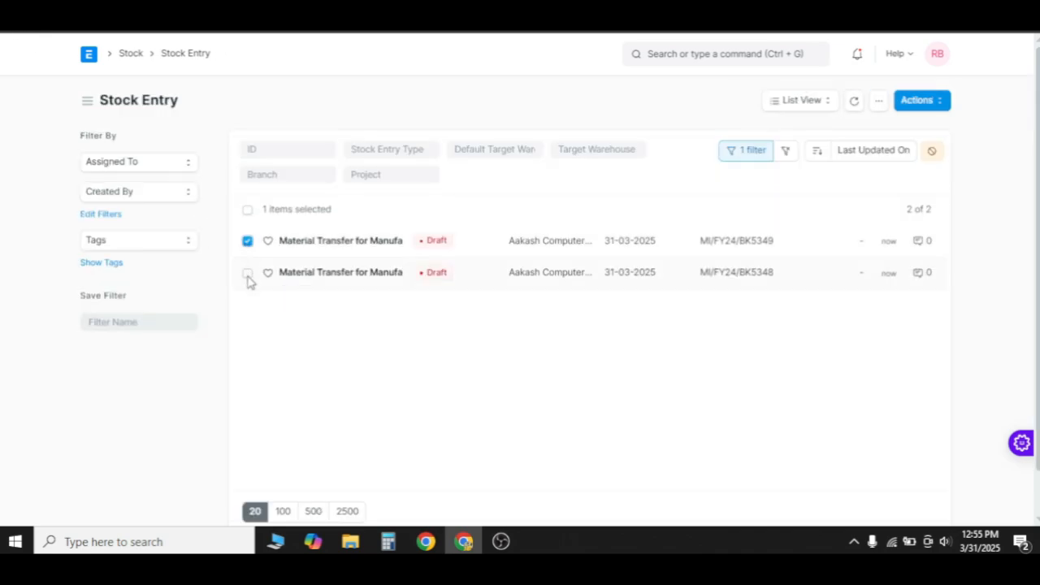
left_click(248, 272)
left_click(936, 101)
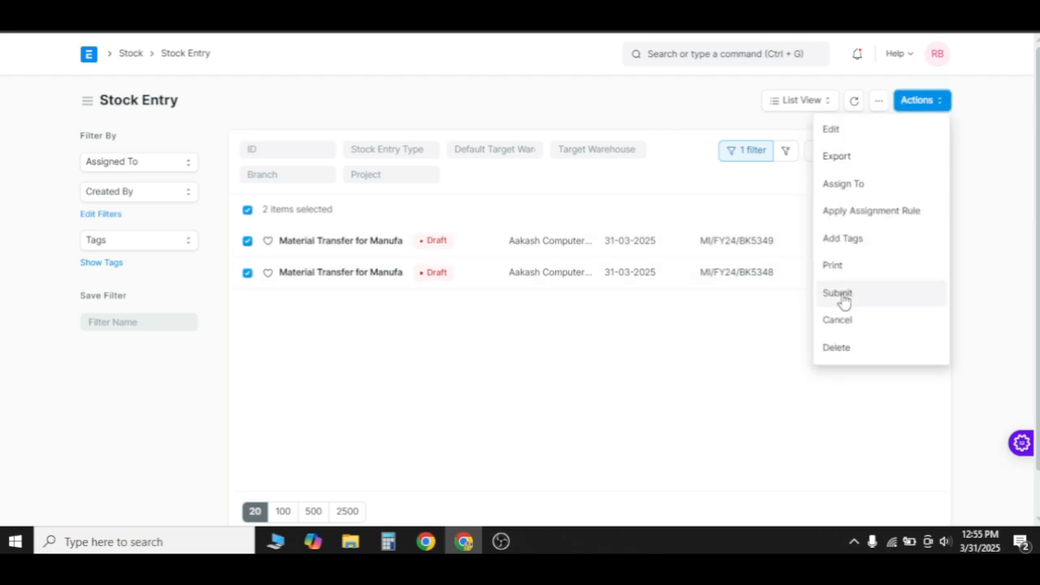
left_click(840, 295)
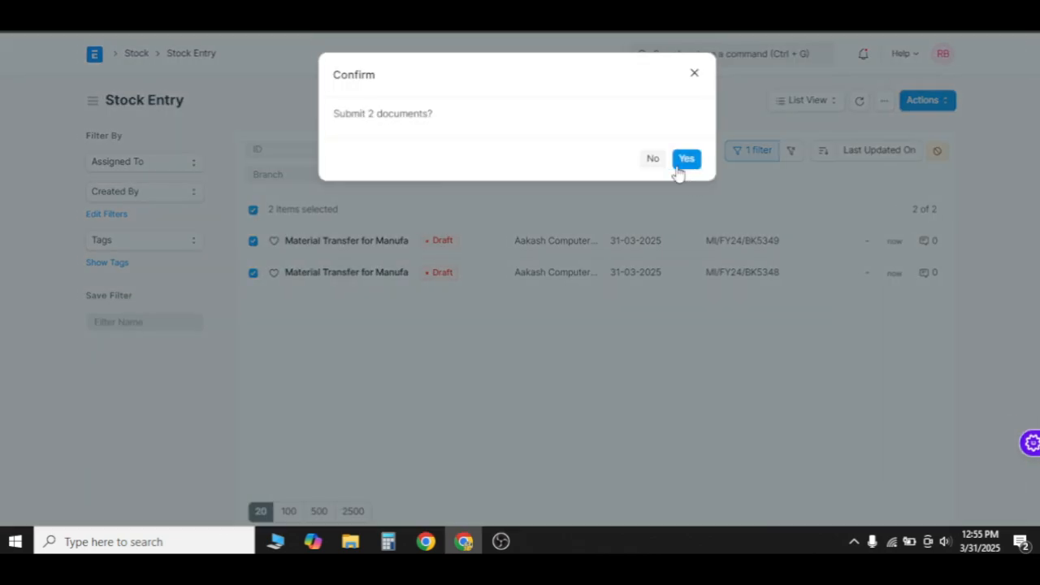
left_click(685, 160)
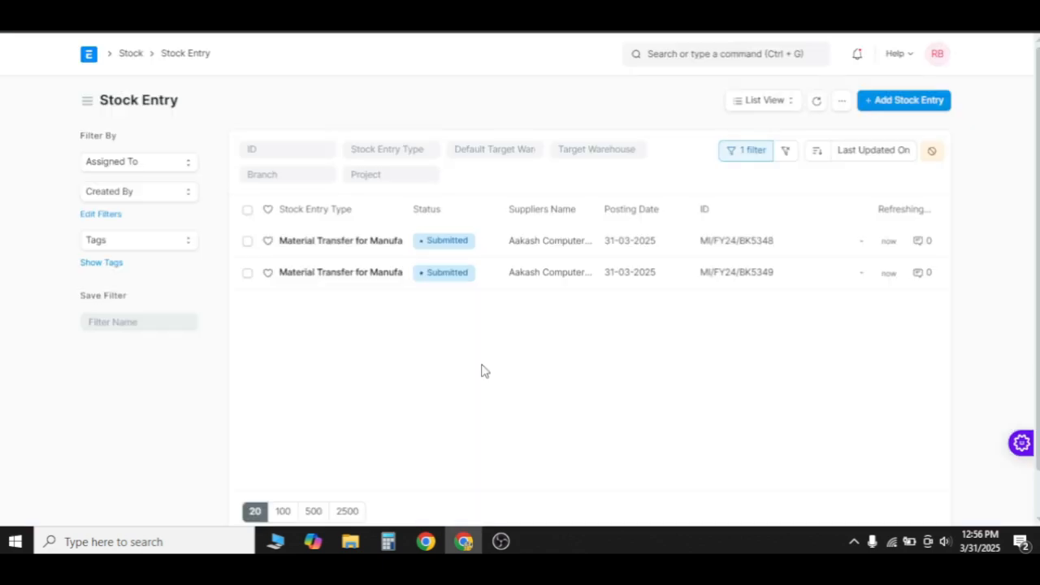
Step: Open stock entry MI/FY24/BK5348, inspect its stock ledger for the RM-to-WIP warehouse movement, and return to the stock entry list
left_click(374, 244)
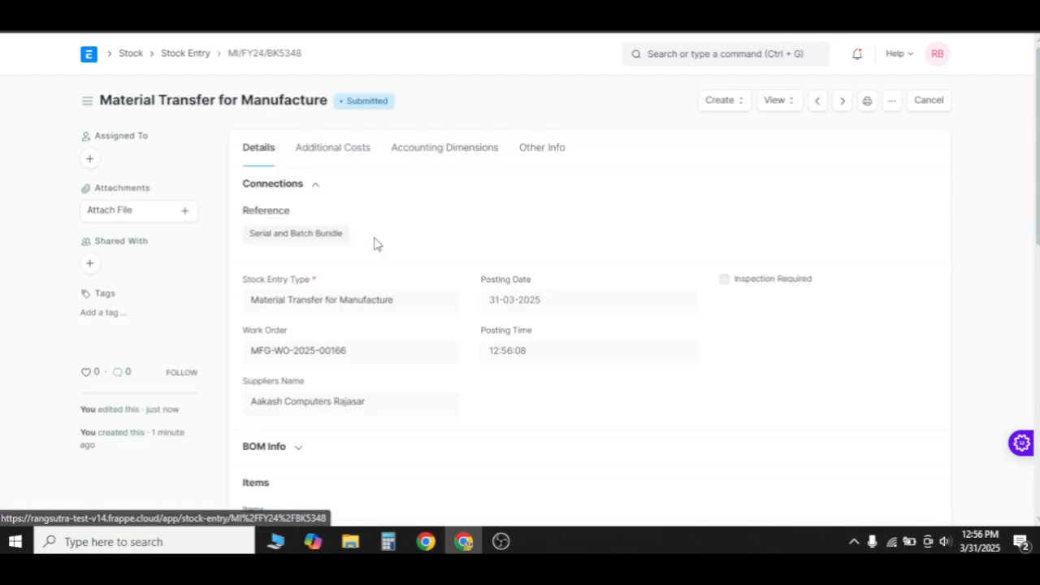
left_click(779, 103)
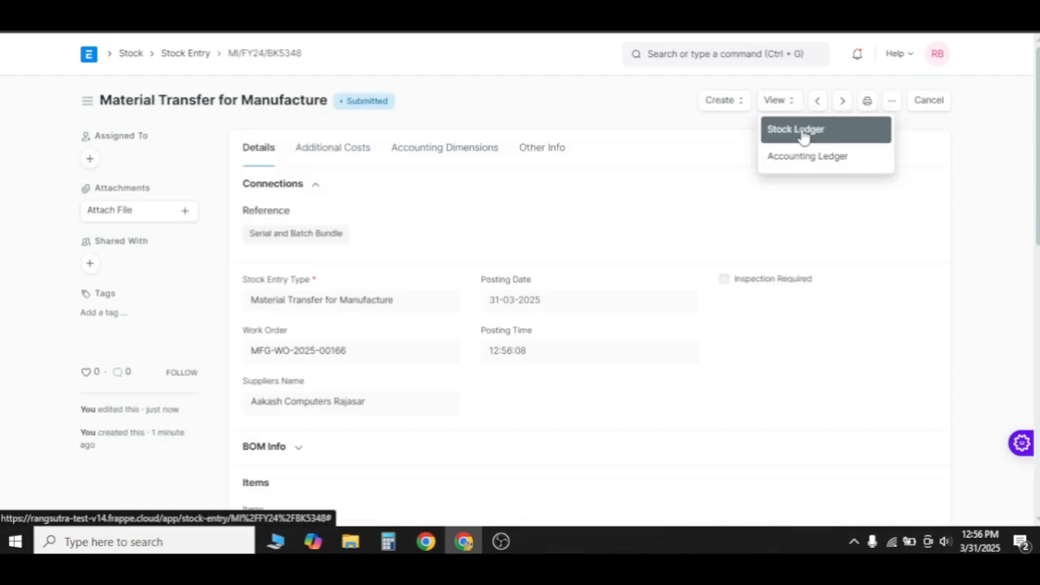
left_click(801, 130)
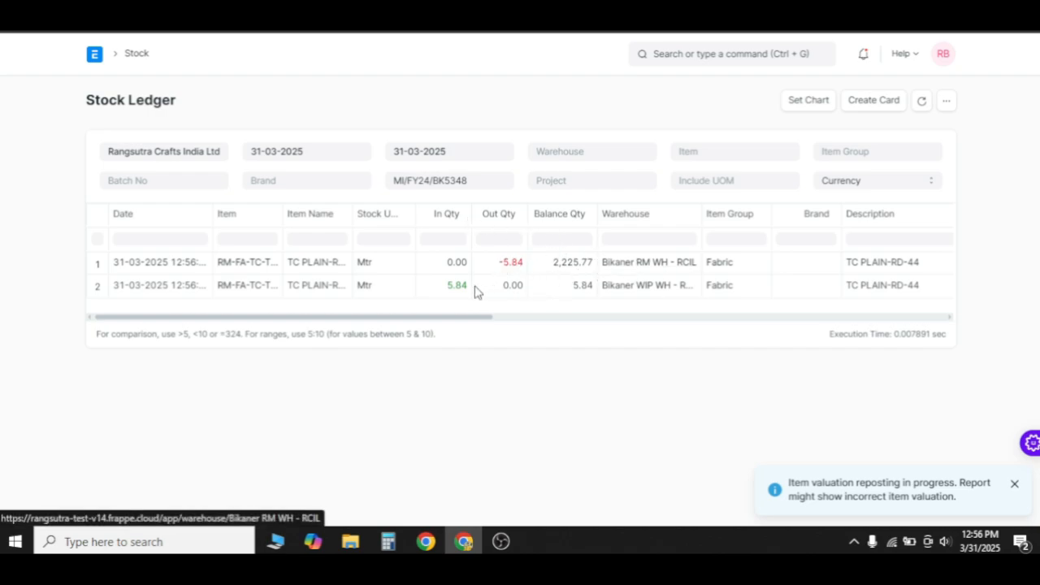
left_click(433, 294)
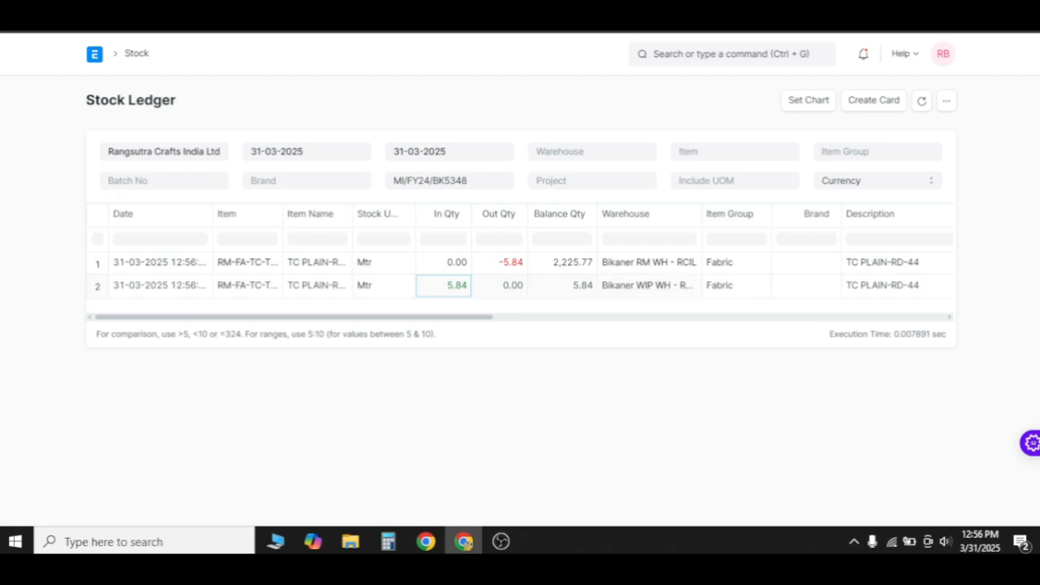
key("alt+Left")
key("alt+Left")
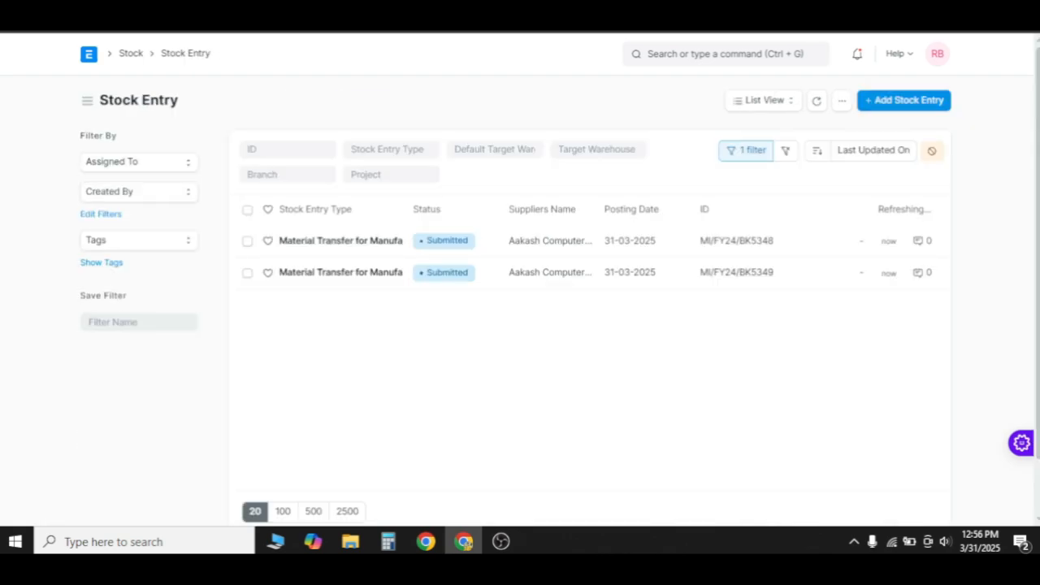
Step: Return to the consolidated work order and compare the required and transferred quantities of the two issued fabrics in its consolidated items
key("alt+Left")
scroll(591, 170, "down", 3)
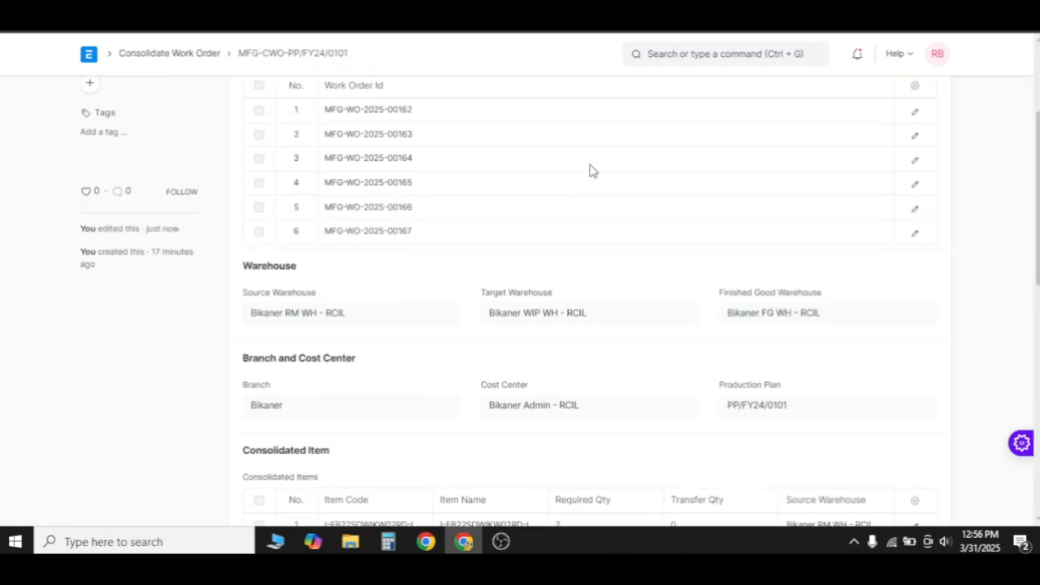
scroll(591, 170, "down", 8)
scroll(591, 170, "up", 3)
scroll(569, 174, "down", 2)
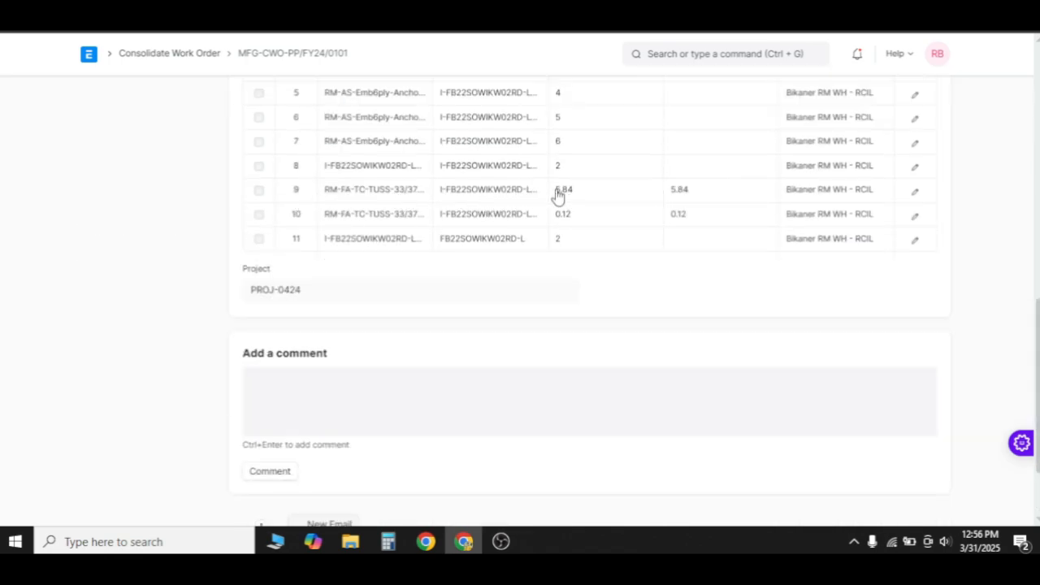
left_click_drag(556, 192, 689, 204)
left_click(51, 355)
scroll(51, 355, "down", 2)
scroll(51, 355, "up", 1)
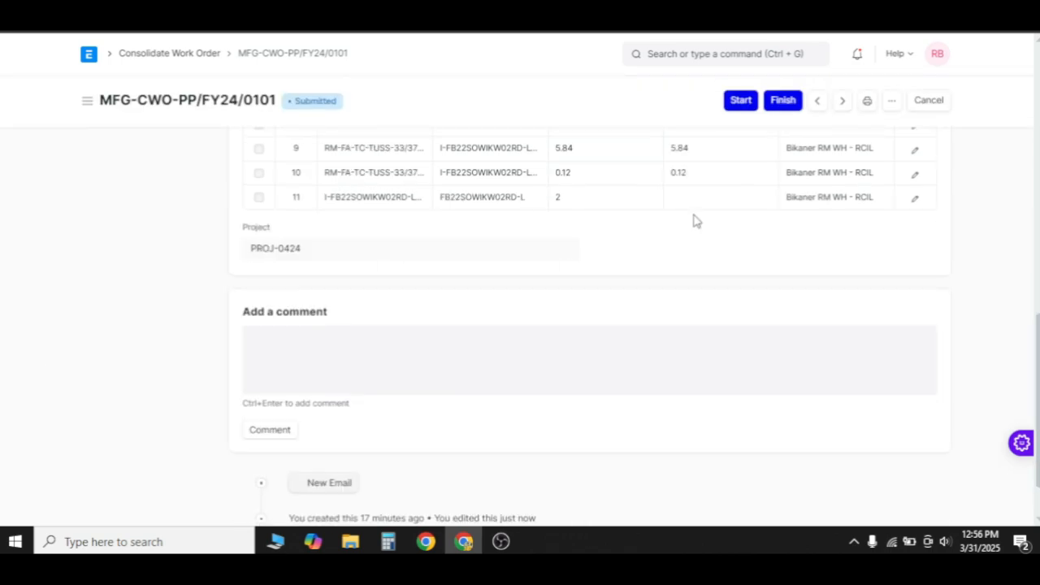
scroll(705, 216, "up", 10)
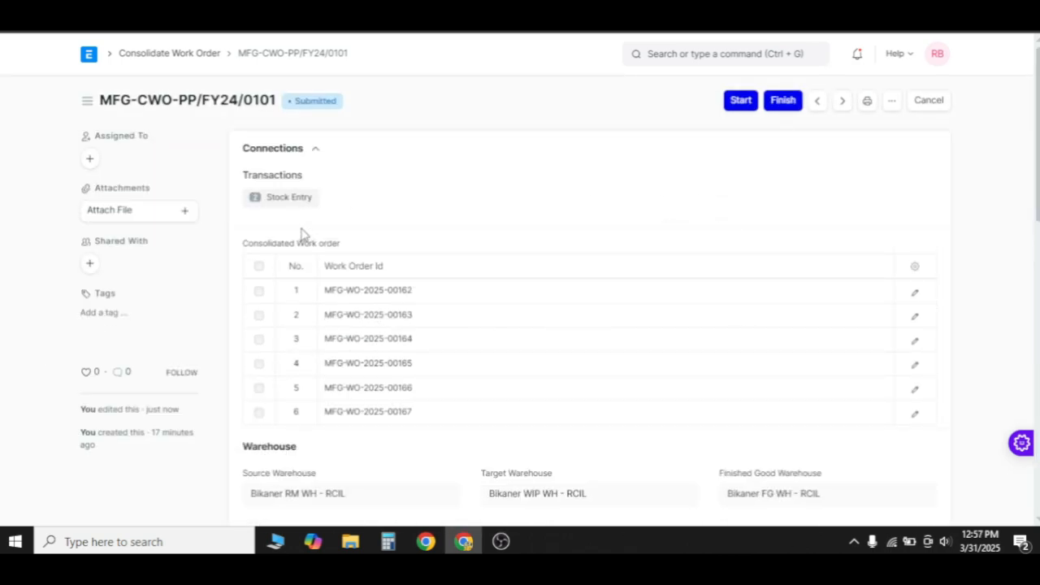
Step: Start finishing the consolidated work order and set the receiving quantity of I-FB22SOWIKW02RD-L-CUT to 1
left_click(782, 101)
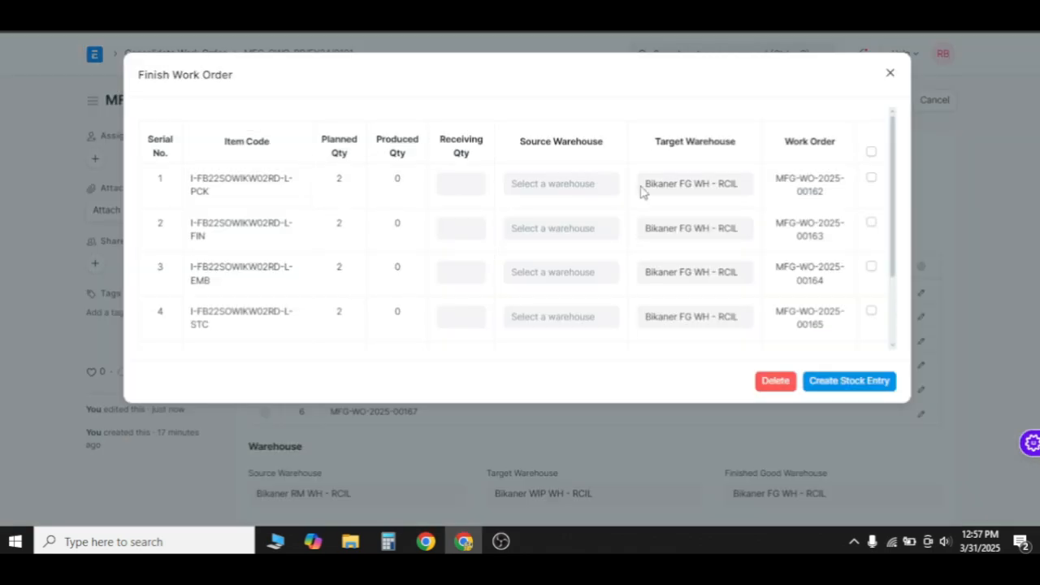
scroll(641, 191, "down", 3)
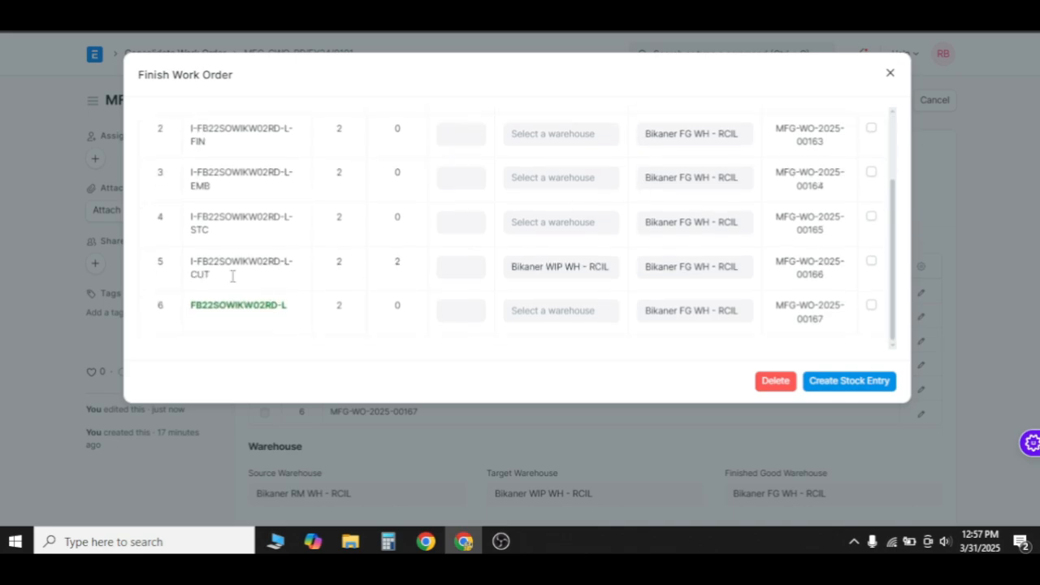
left_click_drag(215, 280, 187, 270)
left_click(402, 268)
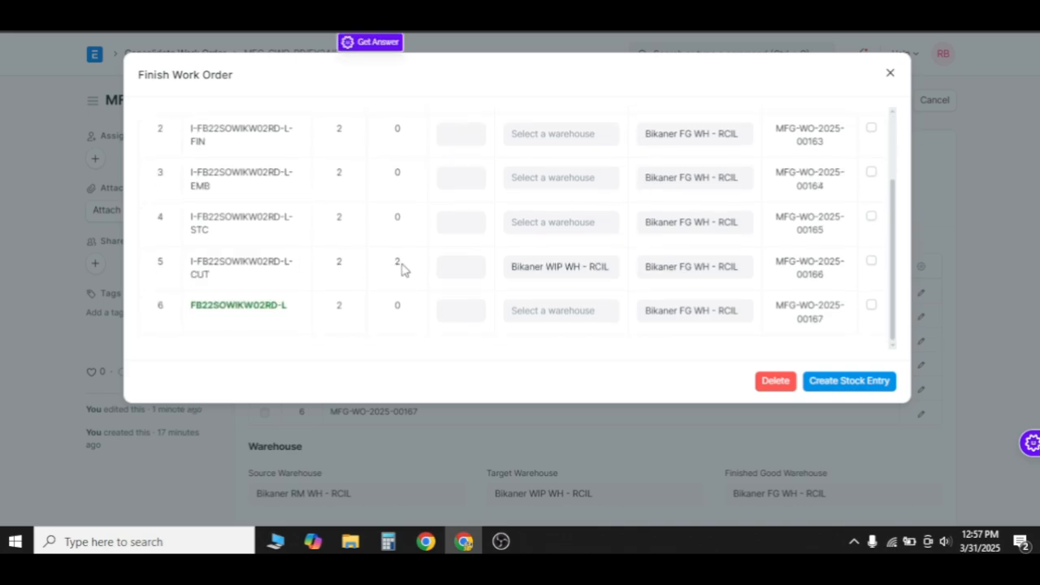
left_click(453, 271)
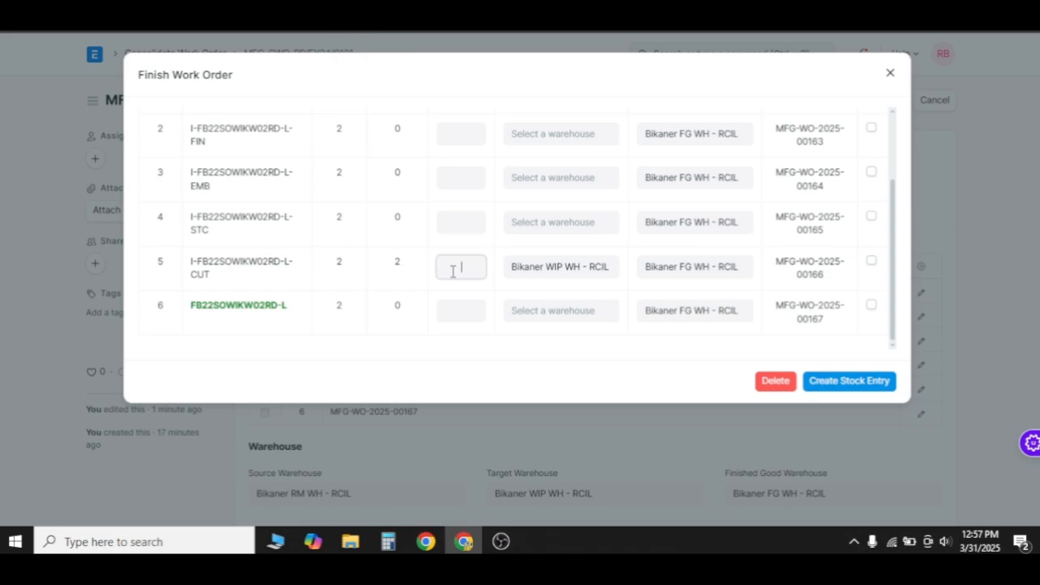
left_click(396, 265)
scroll(421, 271, "up", 2)
scroll(439, 277, "down", 2)
left_click(470, 275)
left_click(471, 272)
type("1")
Step: Remove every row except I-FB22SOWIKW02RD-L-CUT from the finish list and create its stock entry
scroll(862, 167, "up", 3)
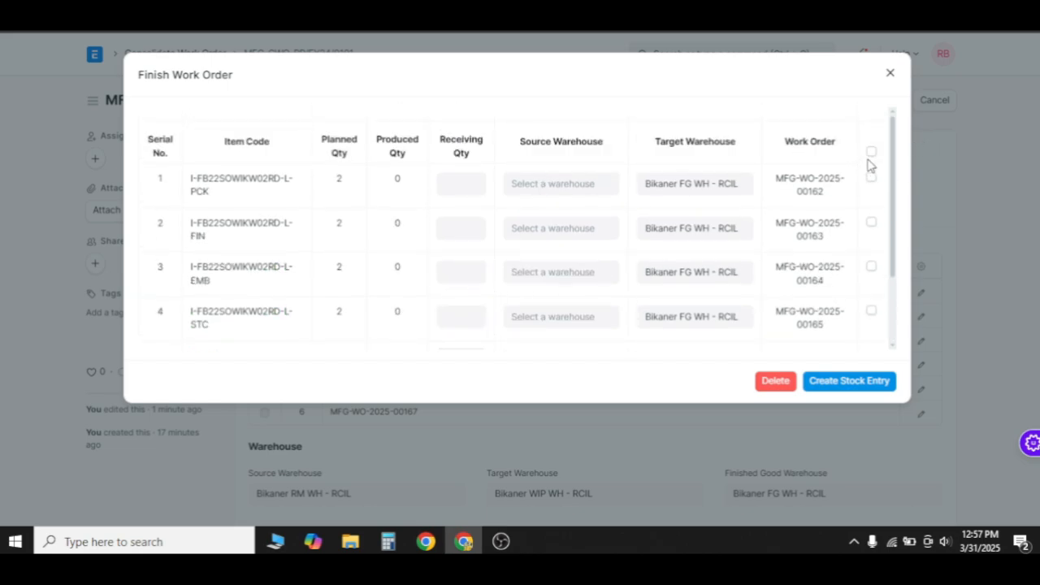
left_click(871, 153)
scroll(870, 301, "down", 3)
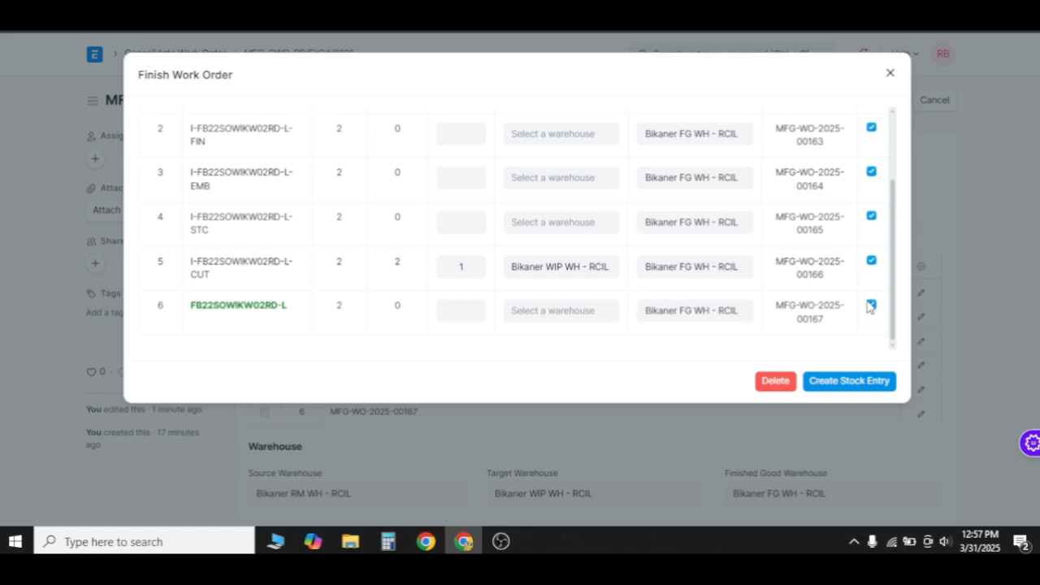
left_click(779, 382)
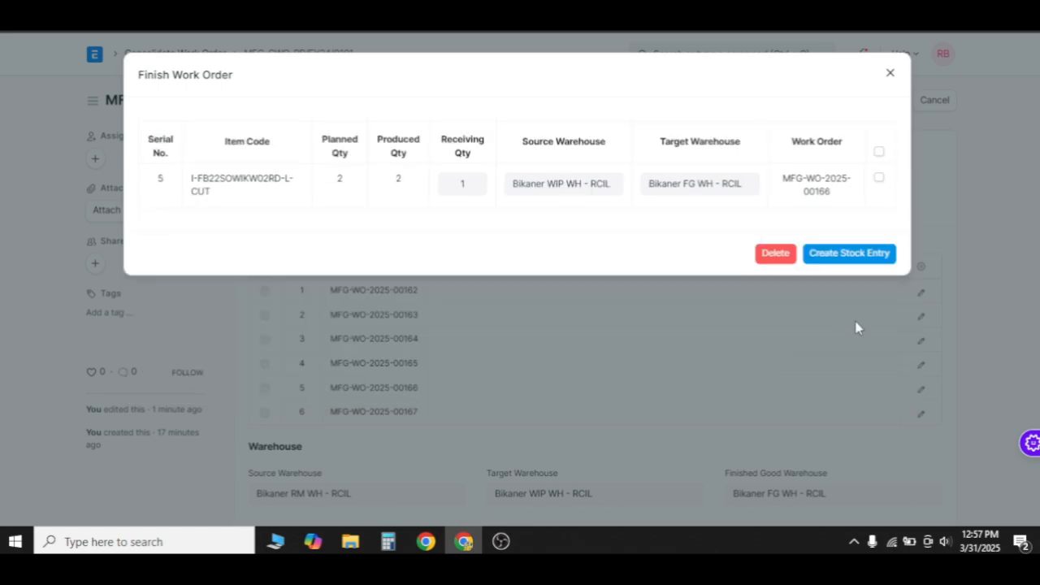
left_click(843, 257)
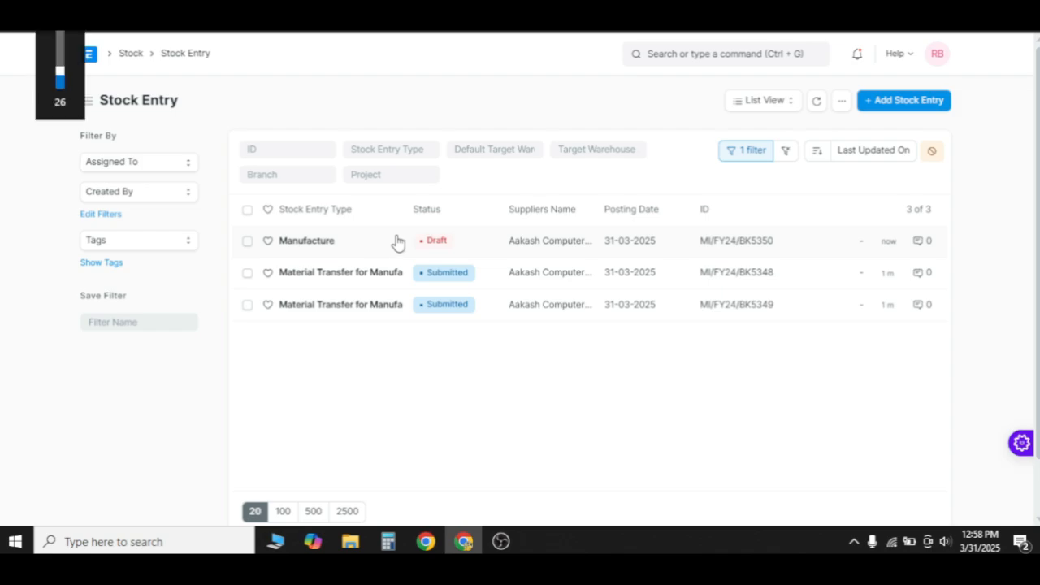
Step: Open draft Manufacture stock entry MI/FY24/BK5350 and review its item quantities, warehouses, and outgoing and incoming values
left_click(323, 246)
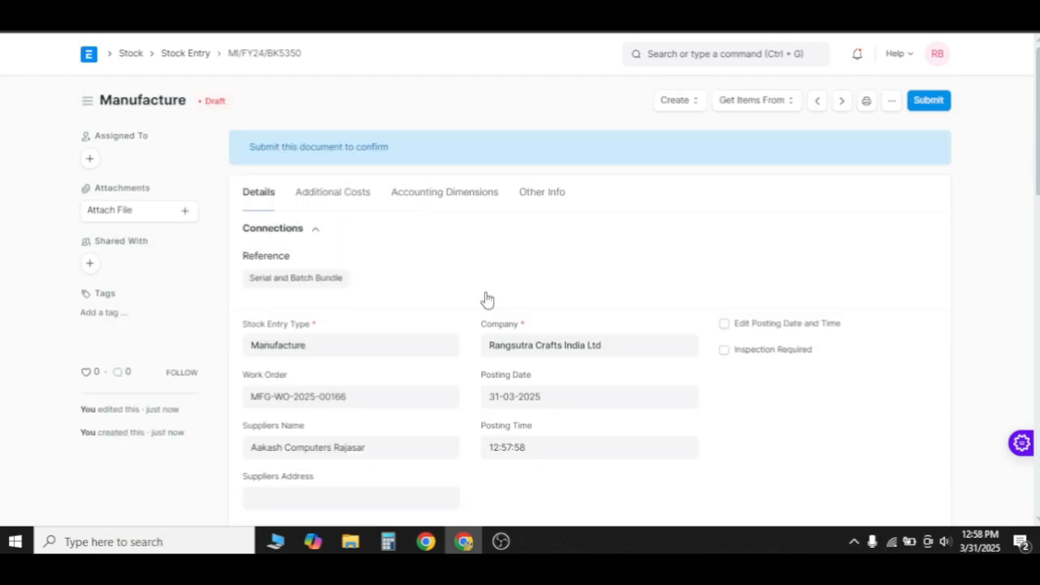
scroll(486, 298, "down", 1)
scroll(486, 298, "down", 2)
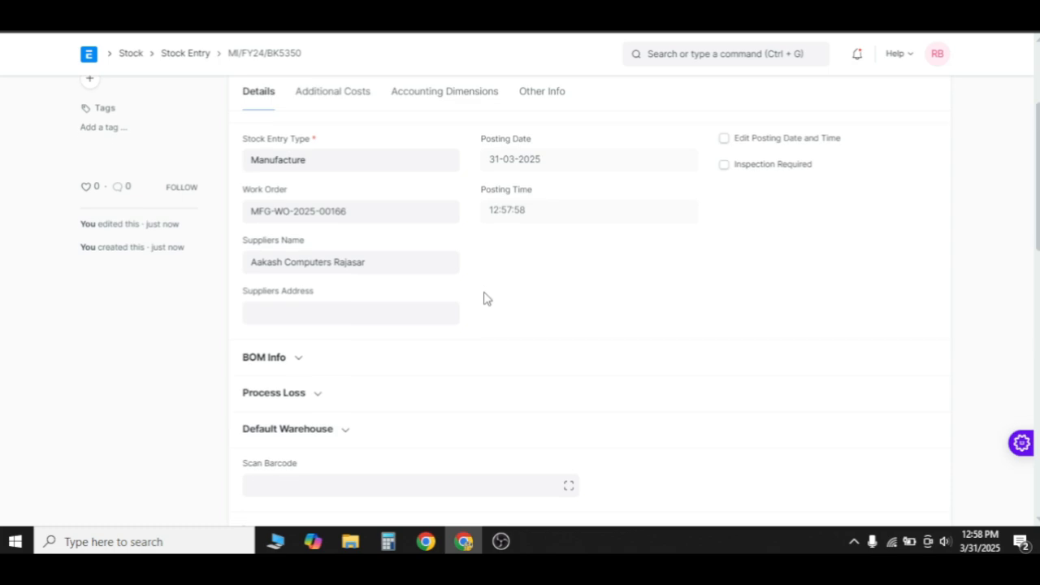
scroll(485, 299, "down", 4)
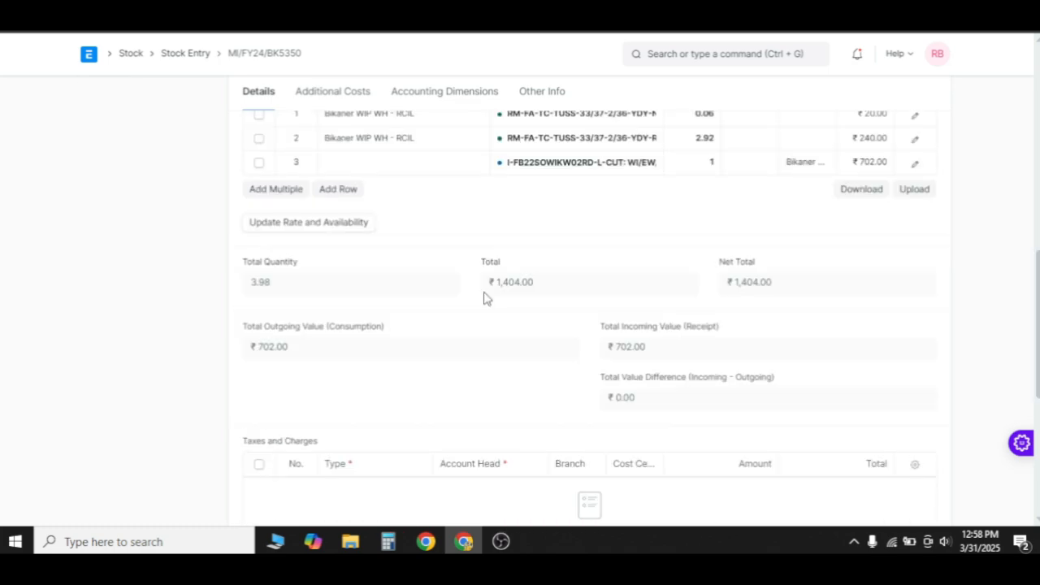
scroll(485, 298, "up", 2)
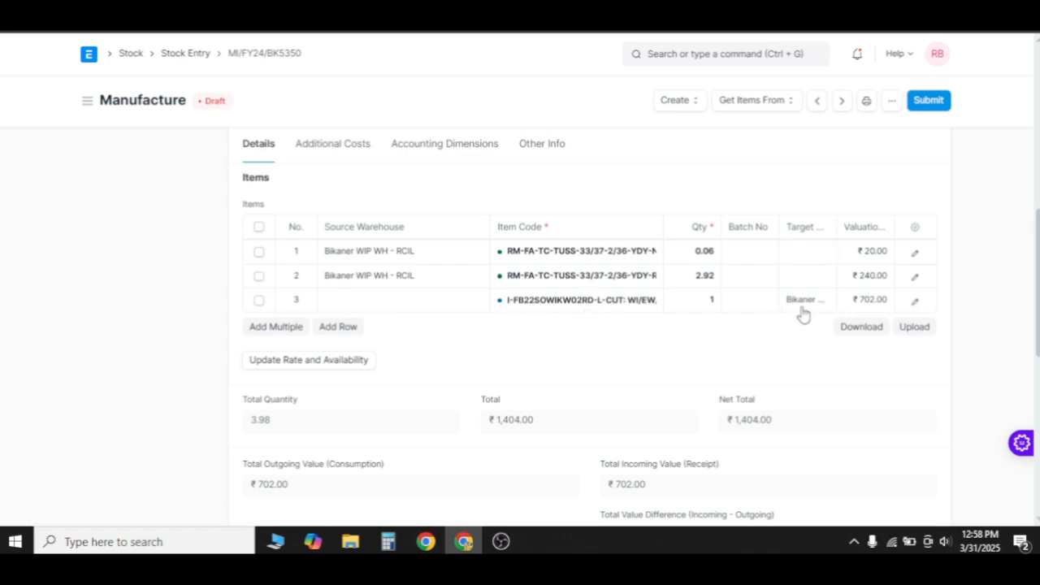
scroll(525, 418, "down", 2)
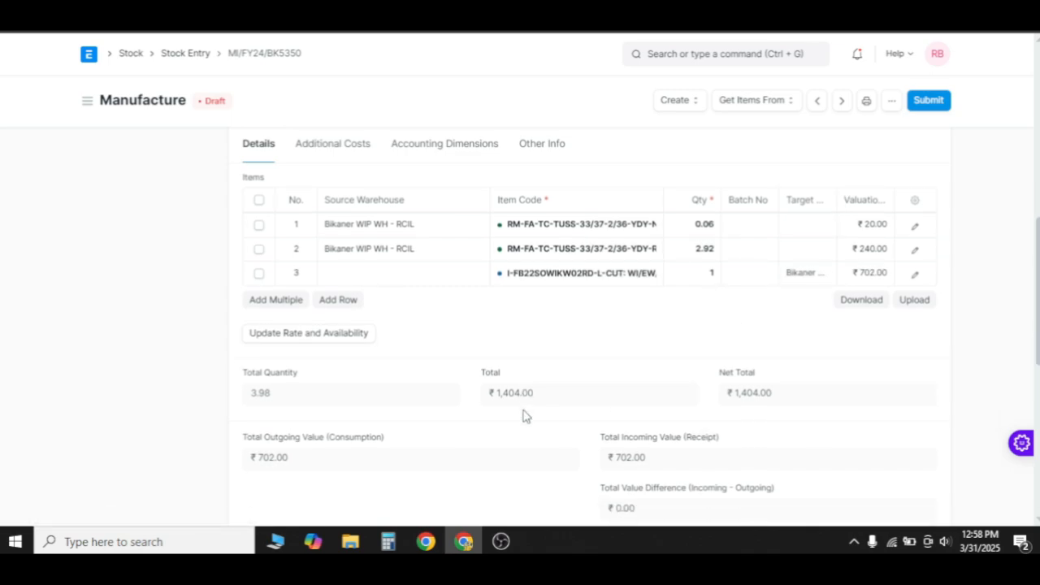
left_click_drag(257, 376, 302, 389)
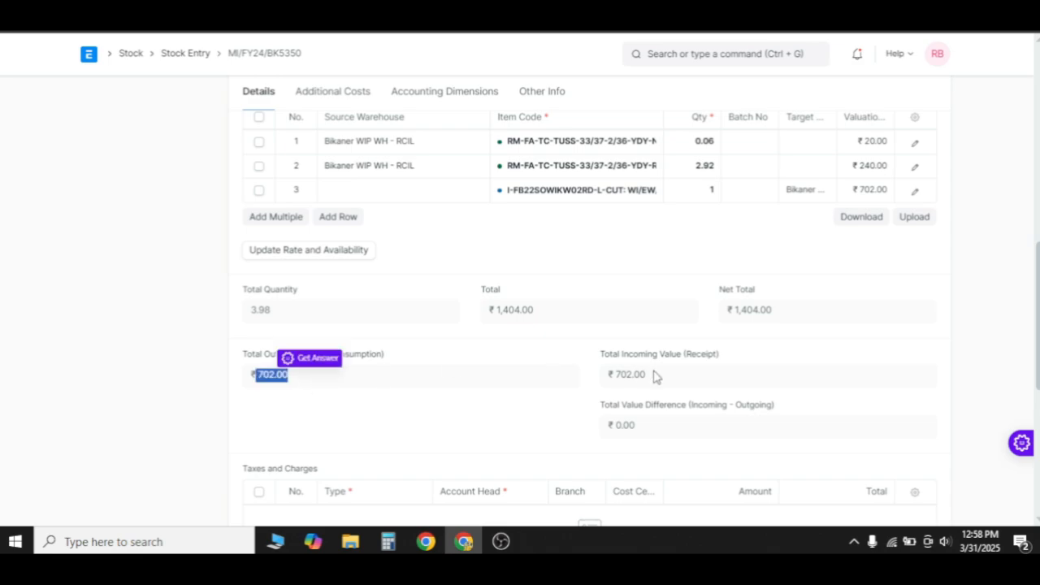
scroll(655, 375, "up", 1)
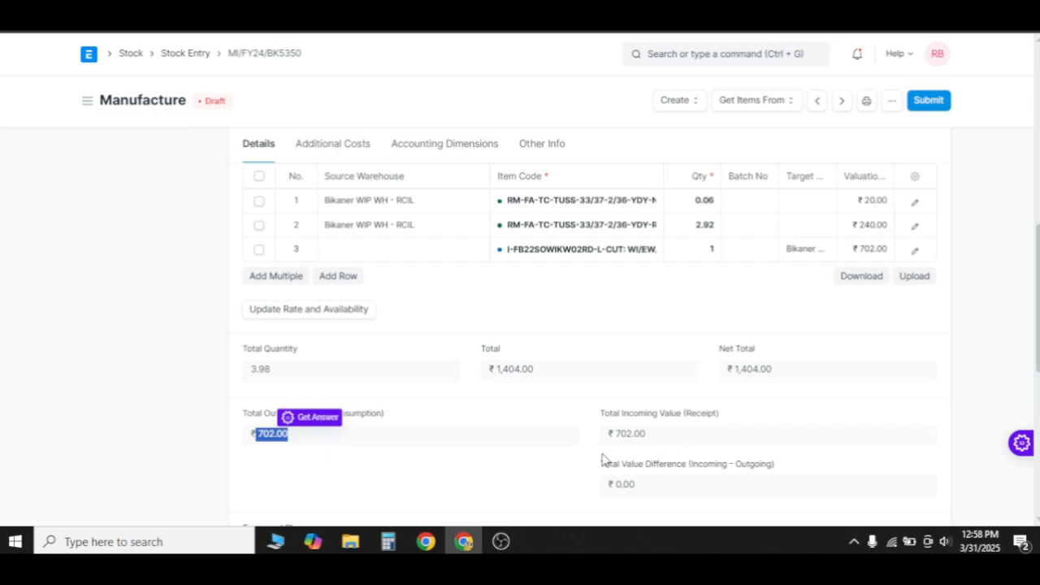
Step: Submit Manufacture stock entry MI/FY24/BK5350 and confirm the submission
scroll(720, 306, "up", 10)
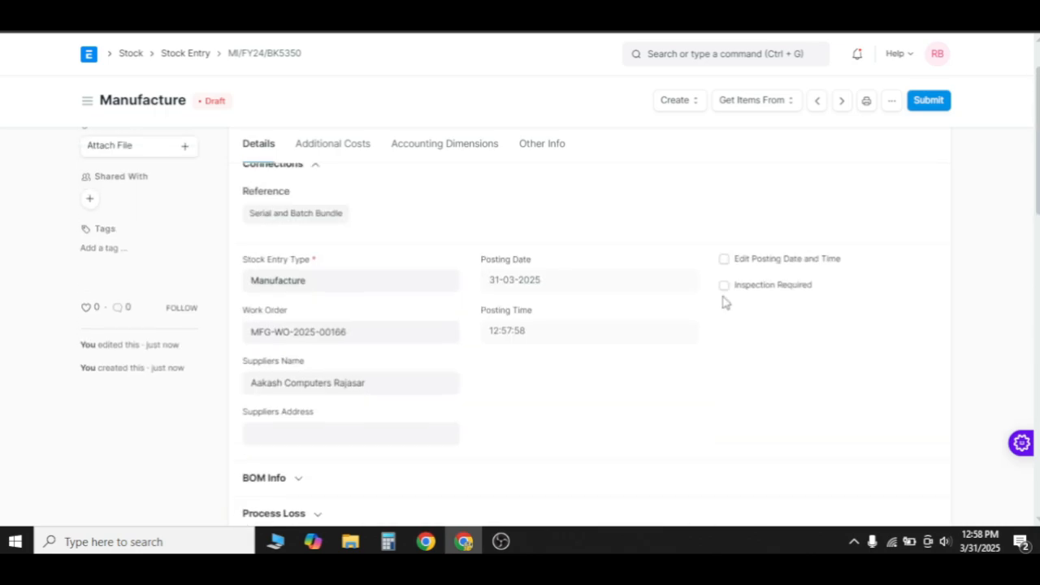
left_click(929, 100)
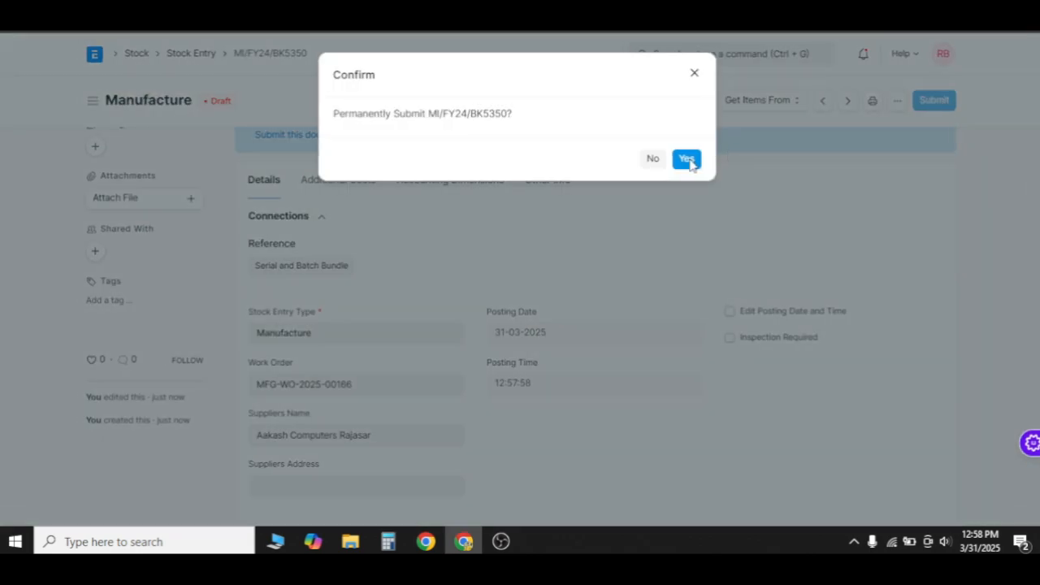
left_click(687, 159)
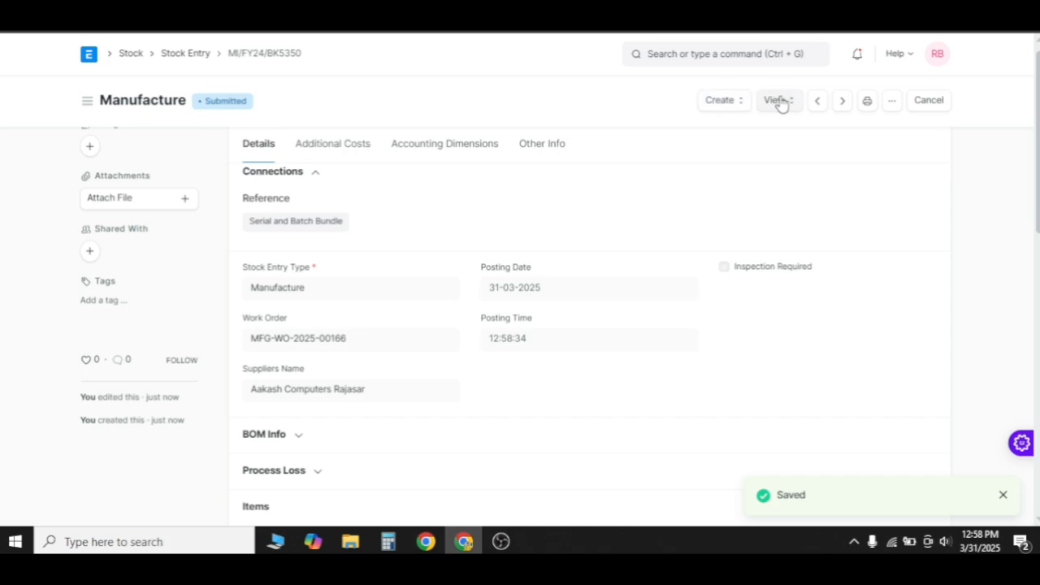
Step: Inspect the Manufacture entry's stock ledger for fabric consumption and the cut item's receipt, and return to the consolidated work order
left_click(778, 100)
left_click(826, 135)
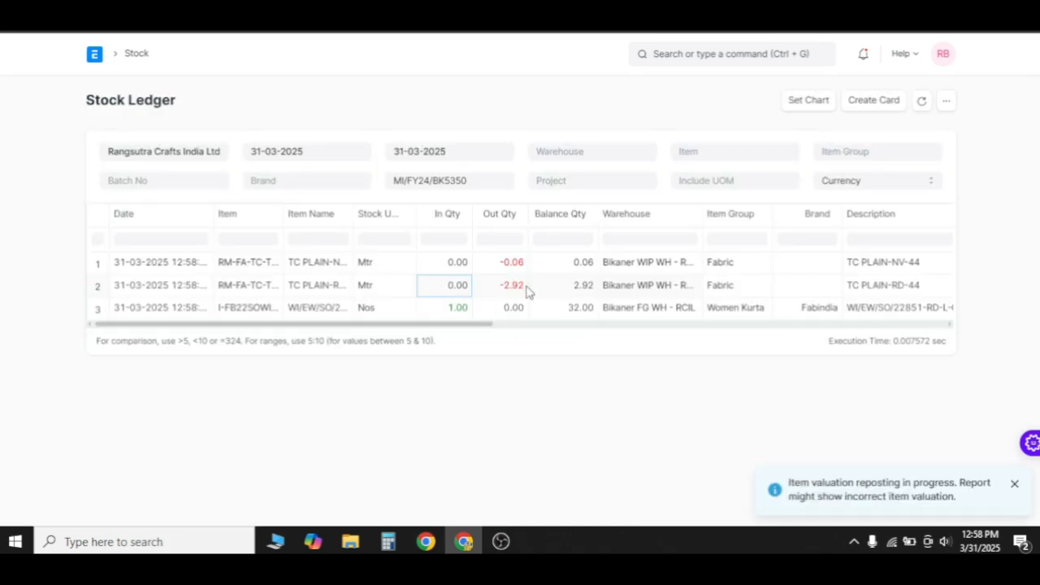
left_click(512, 270)
left_click(447, 308)
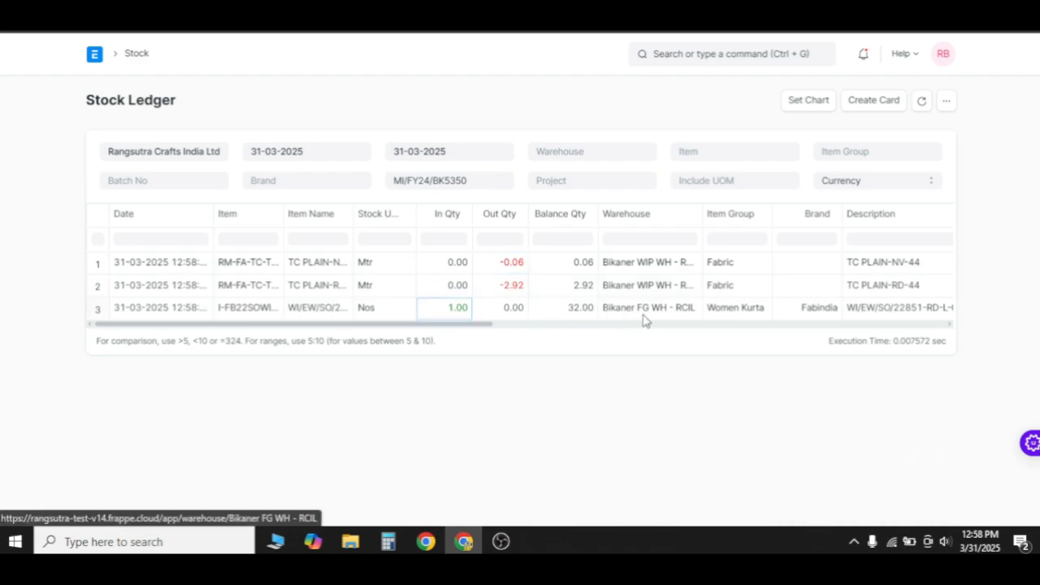
key("alt+Left")
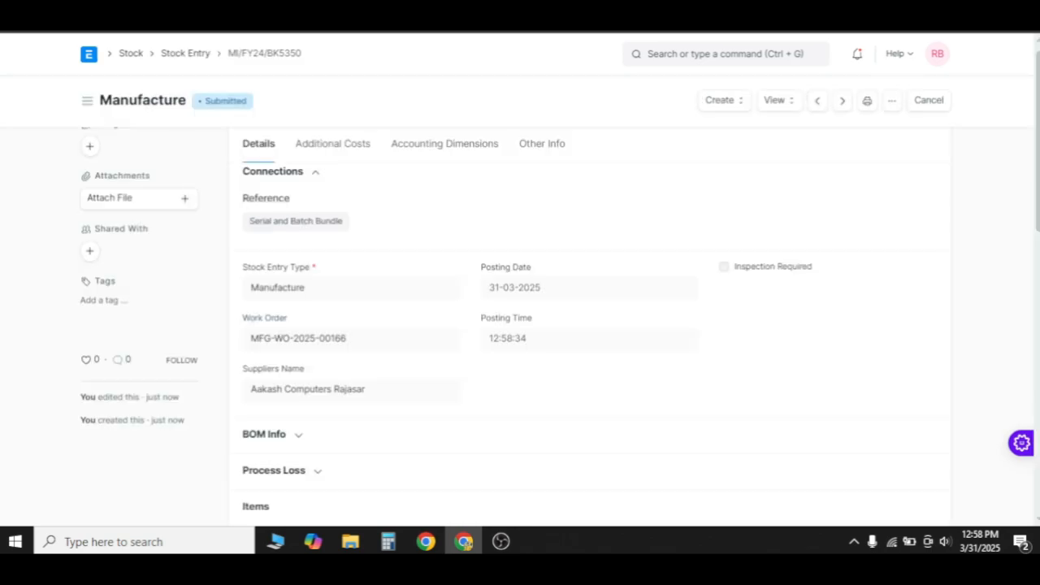
key("alt+Left")
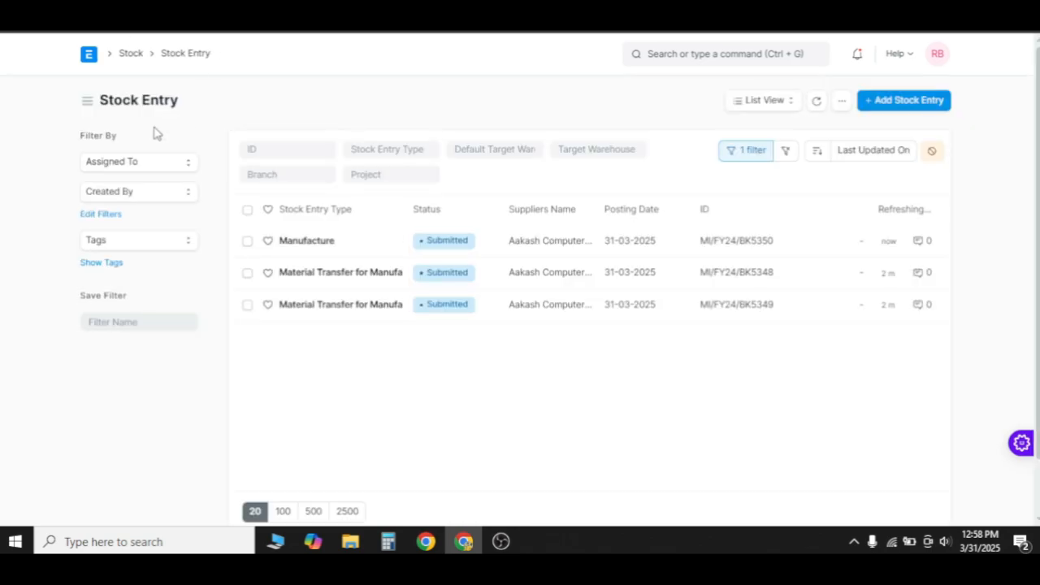
key("alt+Left")
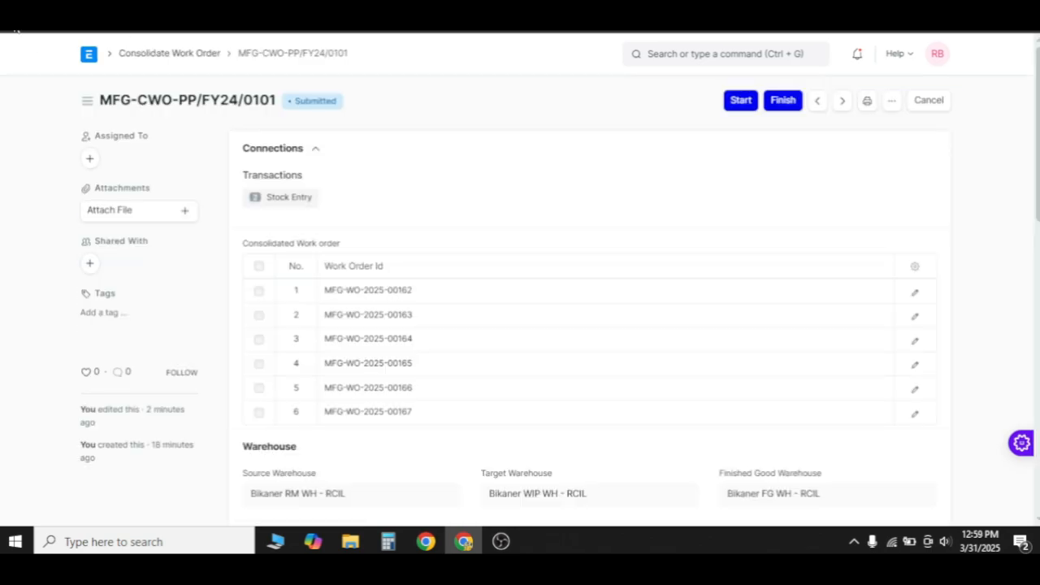
Step: Open work order MFG-WO-2025-00166, check its status, manufactured quantity and consumed fabric quantities, and return to the consolidated work order
left_click(414, 398)
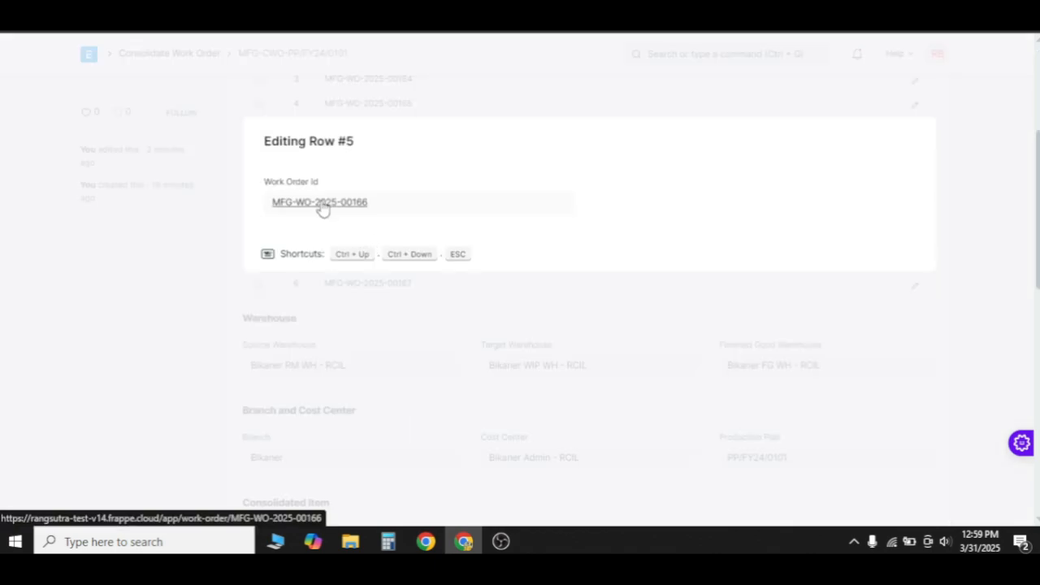
left_click(323, 207)
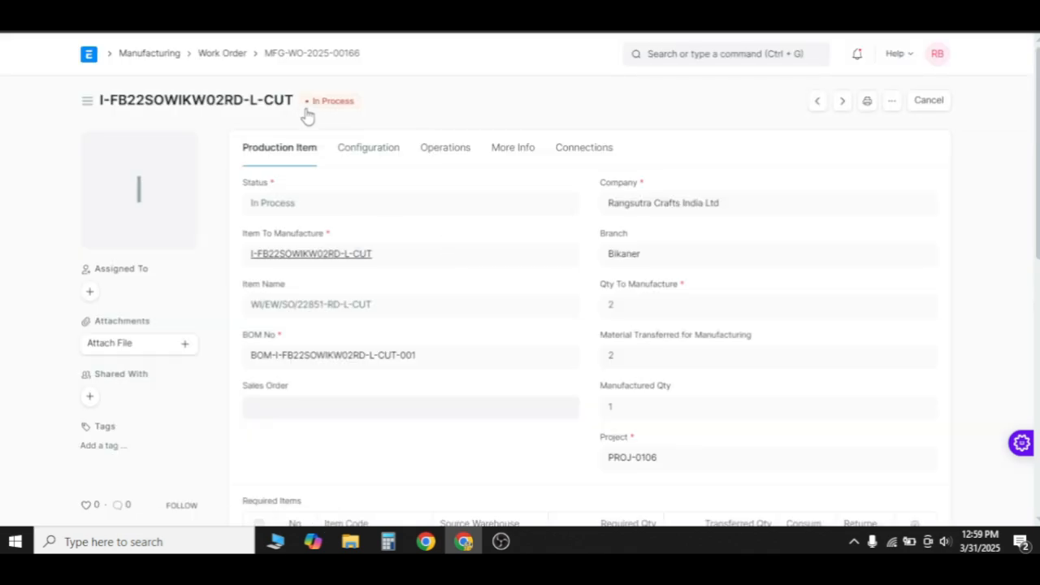
left_click_drag(307, 113, 384, 115)
mouse_move(331, 114)
key("ctrl+a")
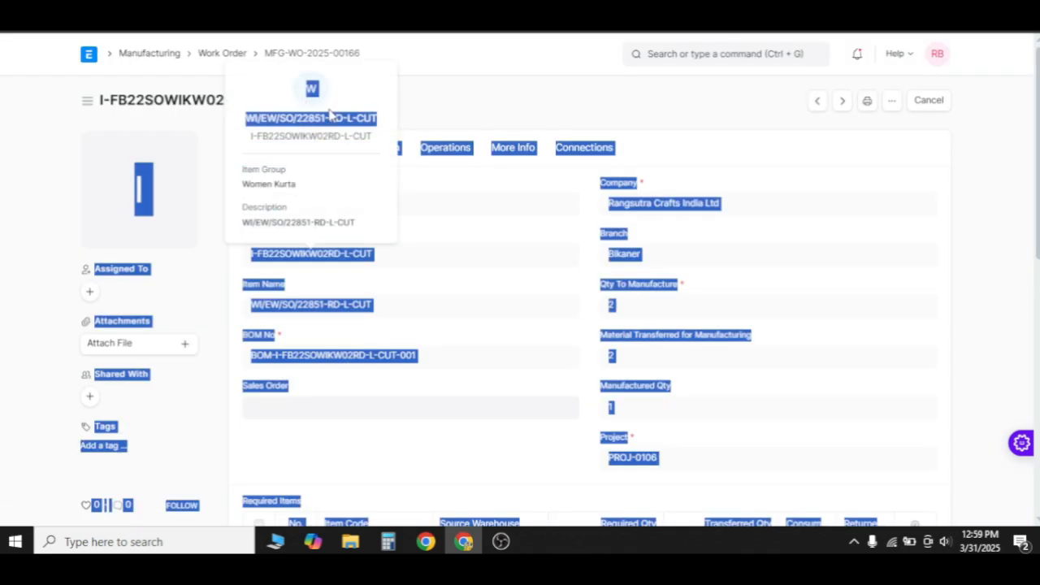
left_click(488, 114)
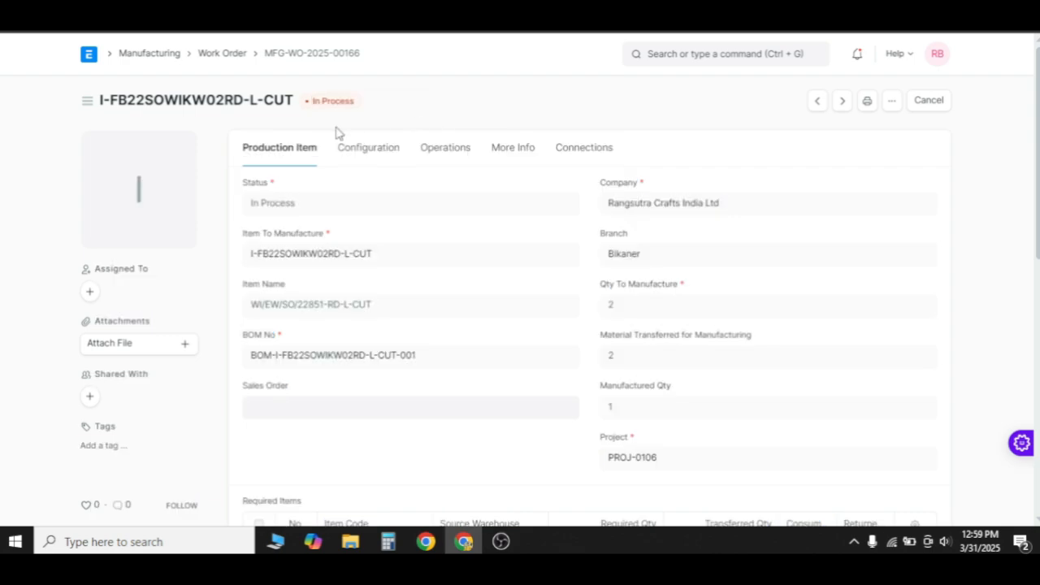
left_click_drag(303, 118, 361, 120)
left_click(611, 358)
scroll(678, 336, "down", 1)
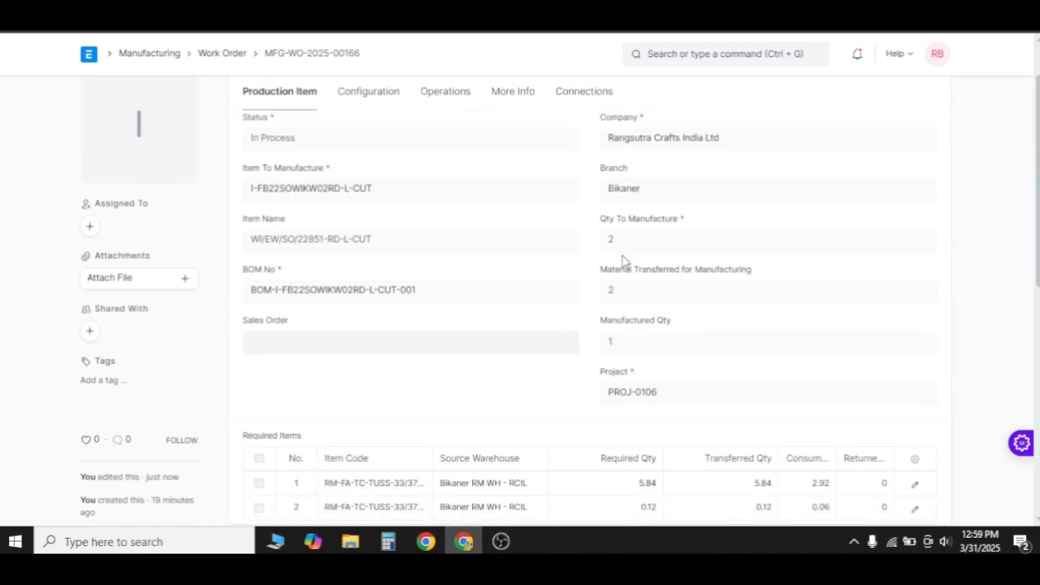
scroll(622, 267, "down", 3)
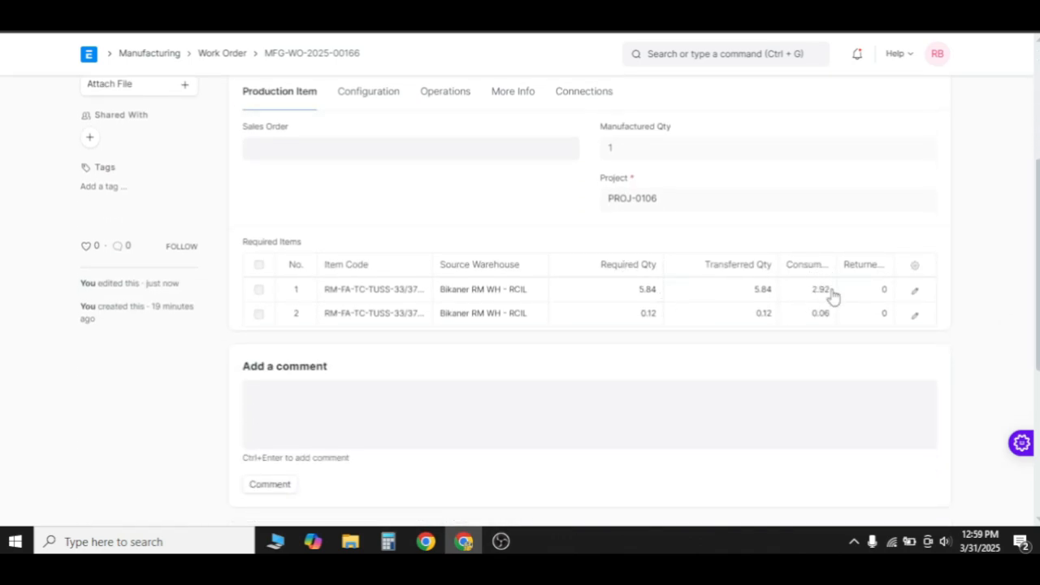
scroll(468, 224, "up", 1)
scroll(461, 225, "up", 3)
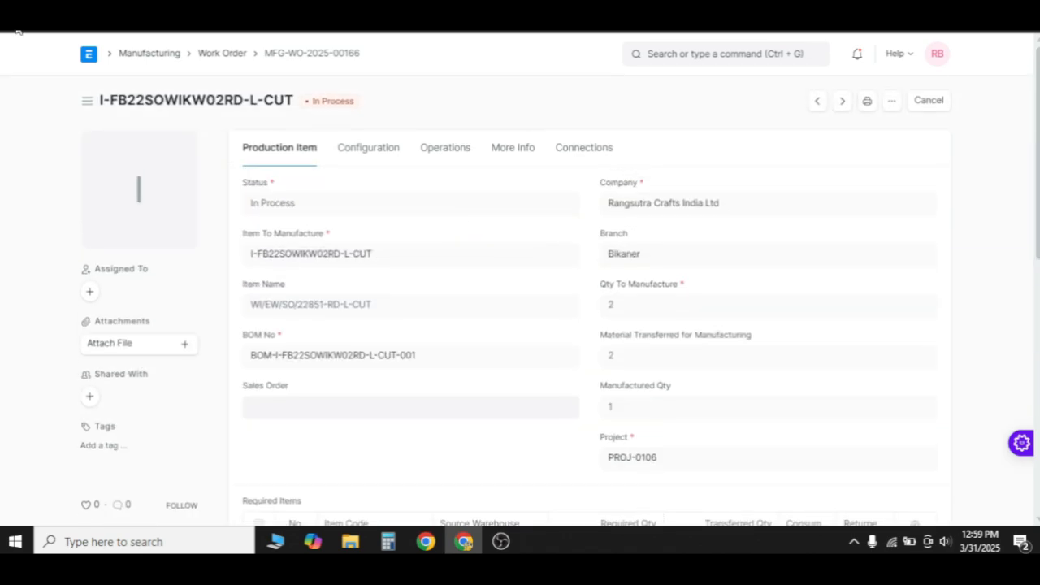
left_click(18, 32)
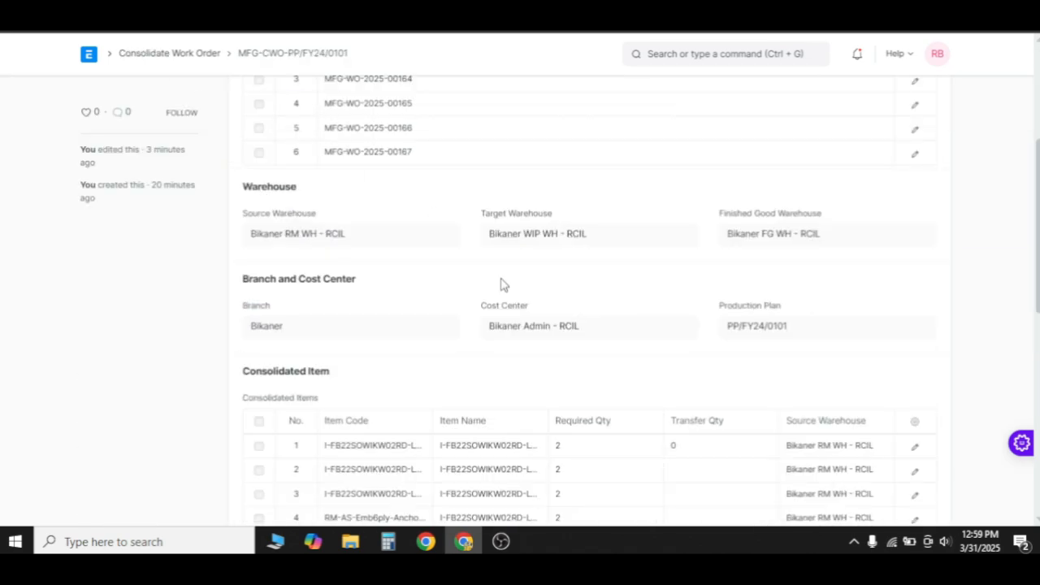
Step: Open the start dialog of the consolidated work order and check the remaining raw material quantities of the fabric rows
scroll(695, 221, "up", 1)
scroll(695, 221, "up", 3)
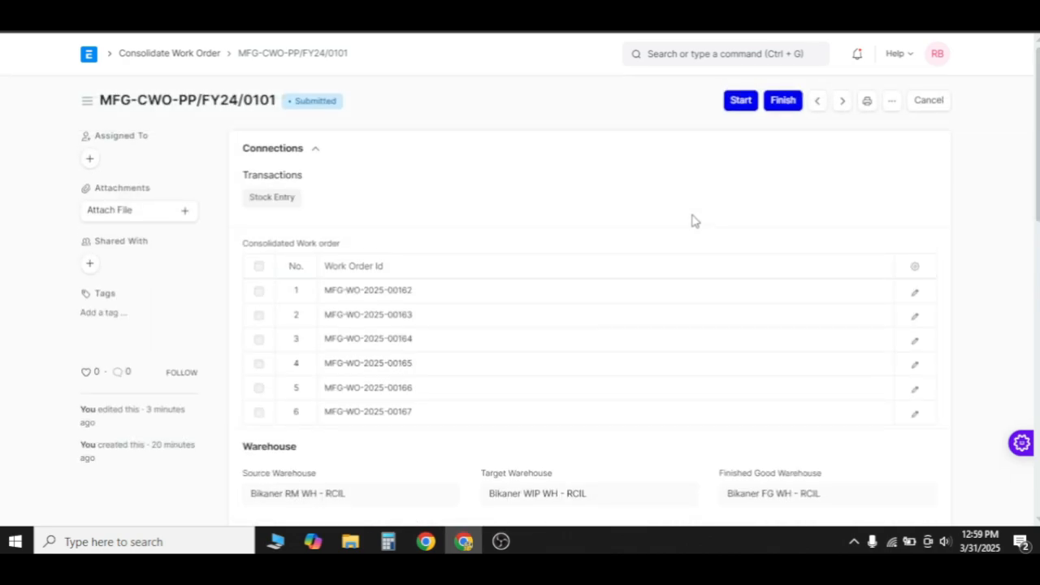
left_click(738, 104)
scroll(623, 292, "down", 5)
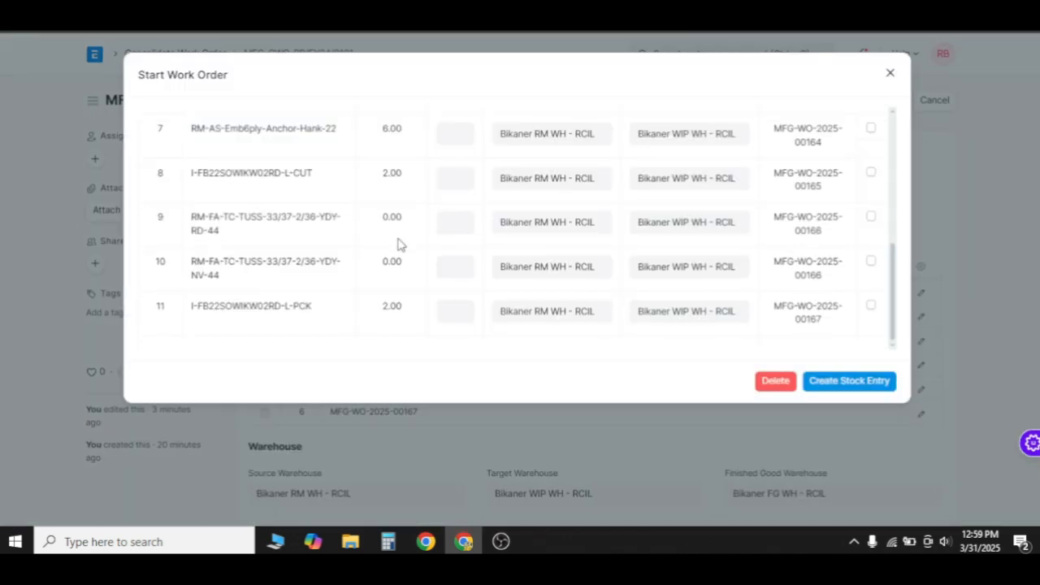
left_click_drag(383, 223, 397, 221)
scroll(441, 226, "up", 2)
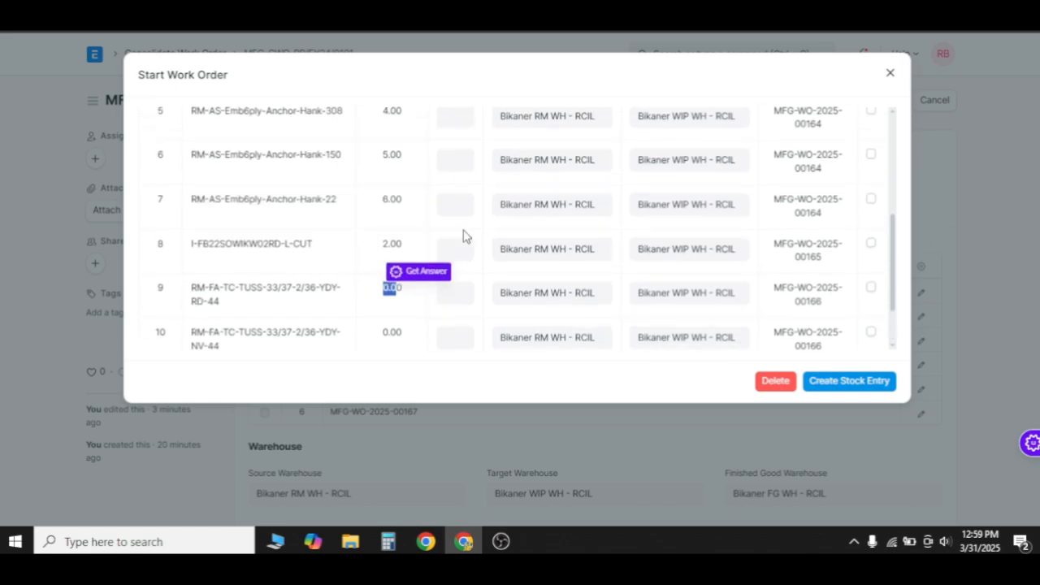
Step: Set issuing quantities of 2 for I-FB22SOWIKW02RD-L-CUT, 6 for Anchor-Hank-22, 5 for Anchor-Hank-150, and 4 for Anchor-Hank-308
left_click(447, 253)
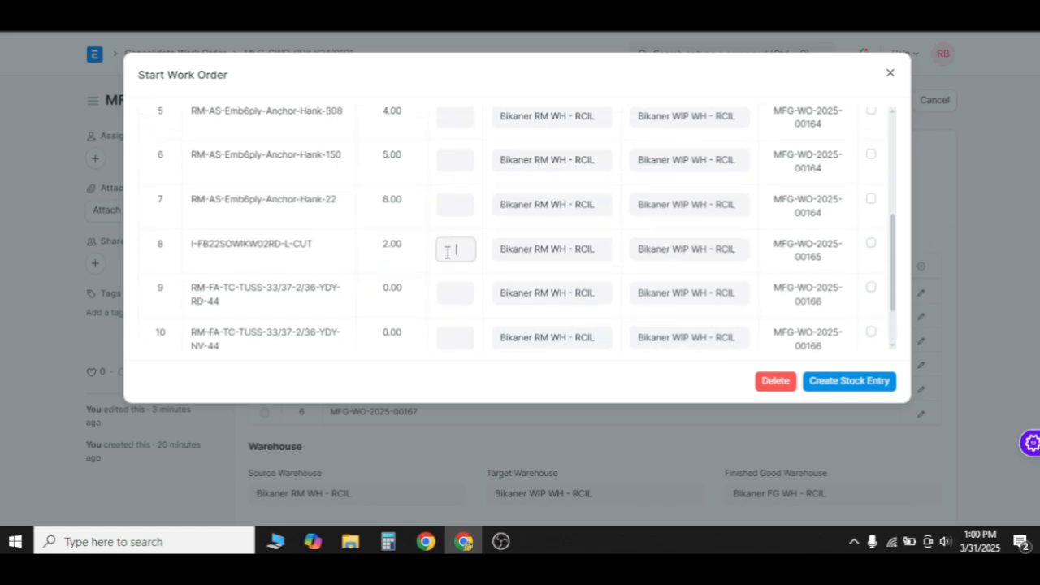
type("2")
left_click(460, 208)
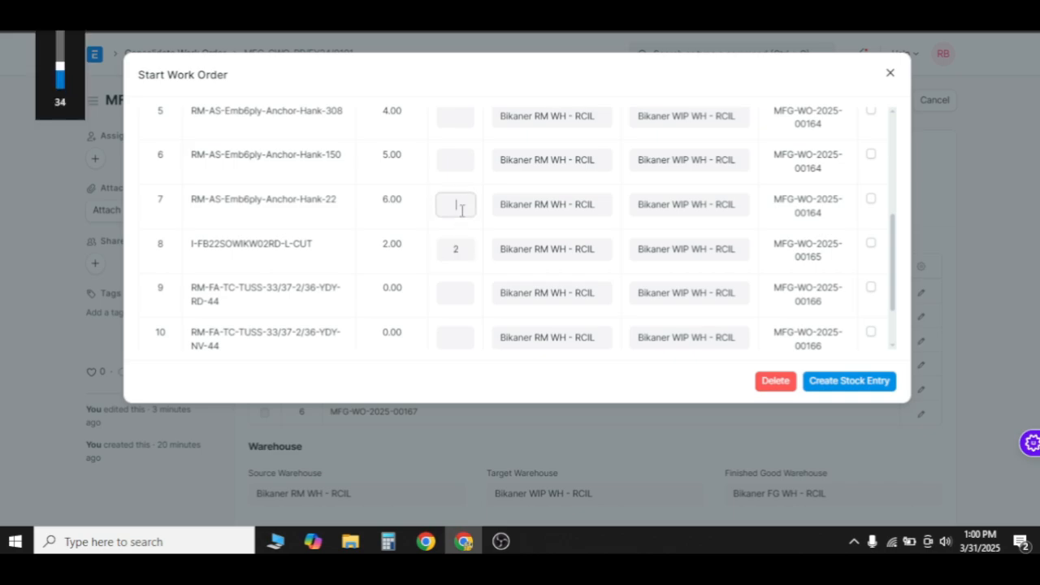
type("6")
left_click(448, 158)
type("5")
left_click(457, 119)
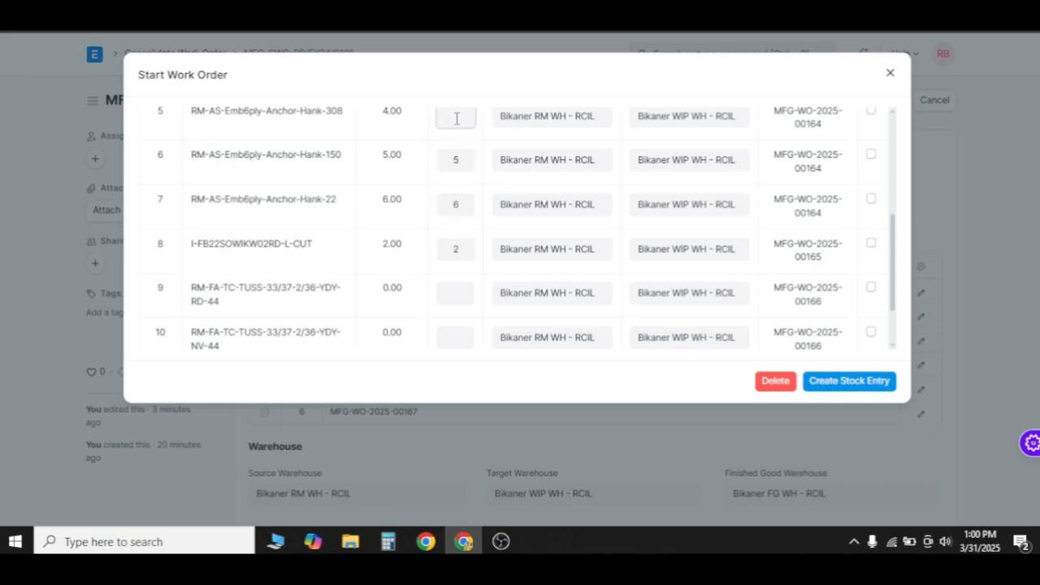
type("4")
Step: Set the issuing quantity to 2 for Anchor-Hank-903 and for the STC, EMB, and FIN items
scroll(488, 225, "up", 3)
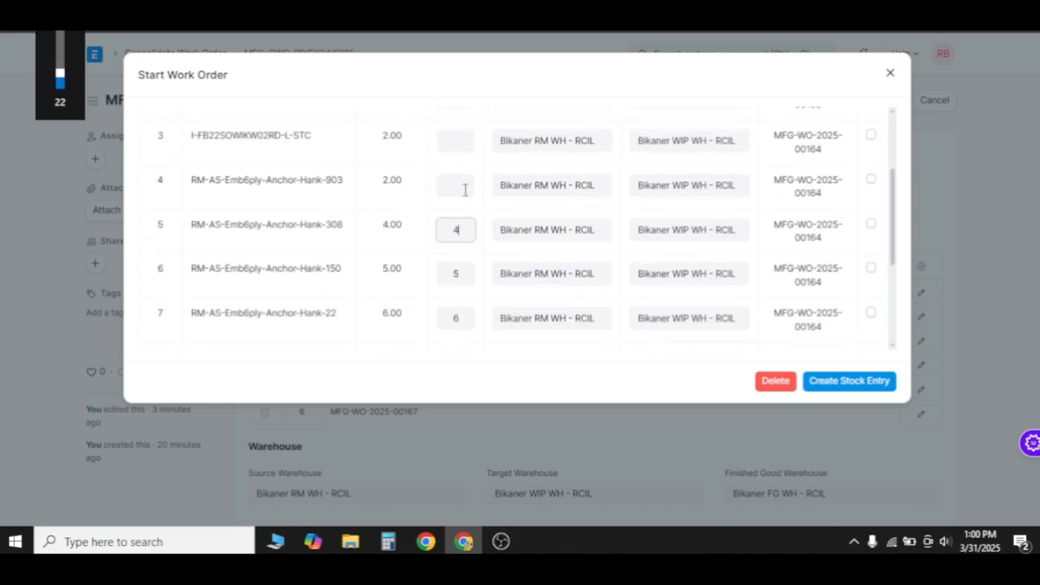
left_click(465, 190)
type("2")
left_click(446, 141)
type("2")
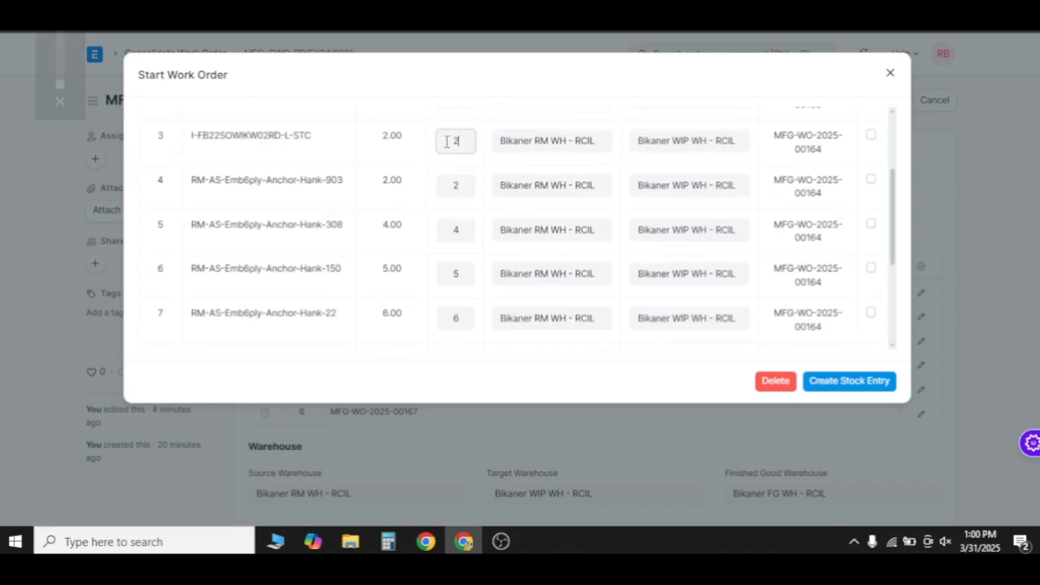
scroll(448, 152, "up", 2)
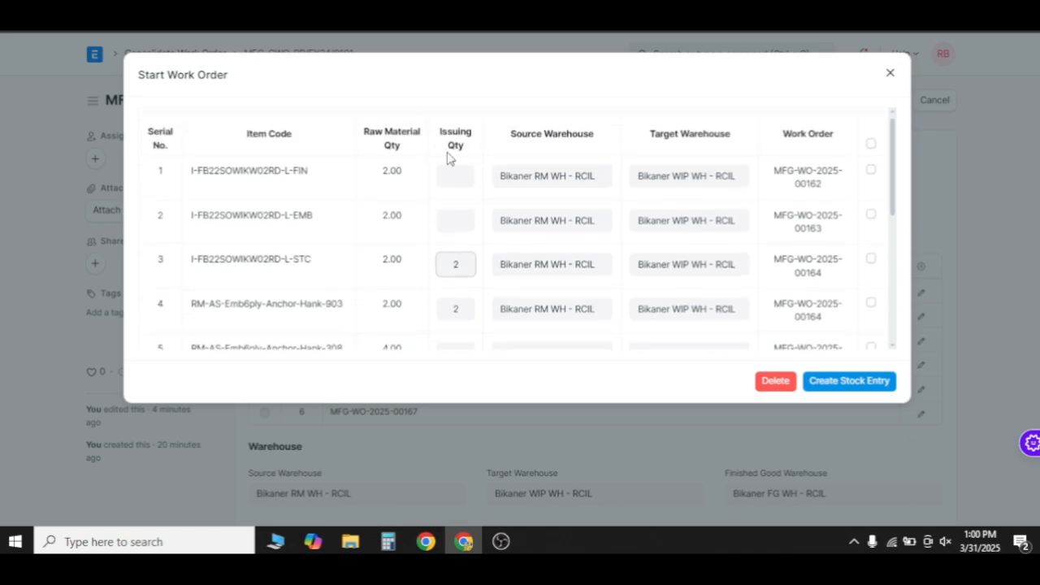
left_click(461, 225)
type("2")
left_click(467, 183)
Step: Delete the two fabric rows RM-FA-TC-TUSS-33/37-2/36-YDY-RD-44 and RM-FA-TC-TUSS-33/37-2/36-YDY-NV-44 from the issue list
scroll(574, 273, "down", 5)
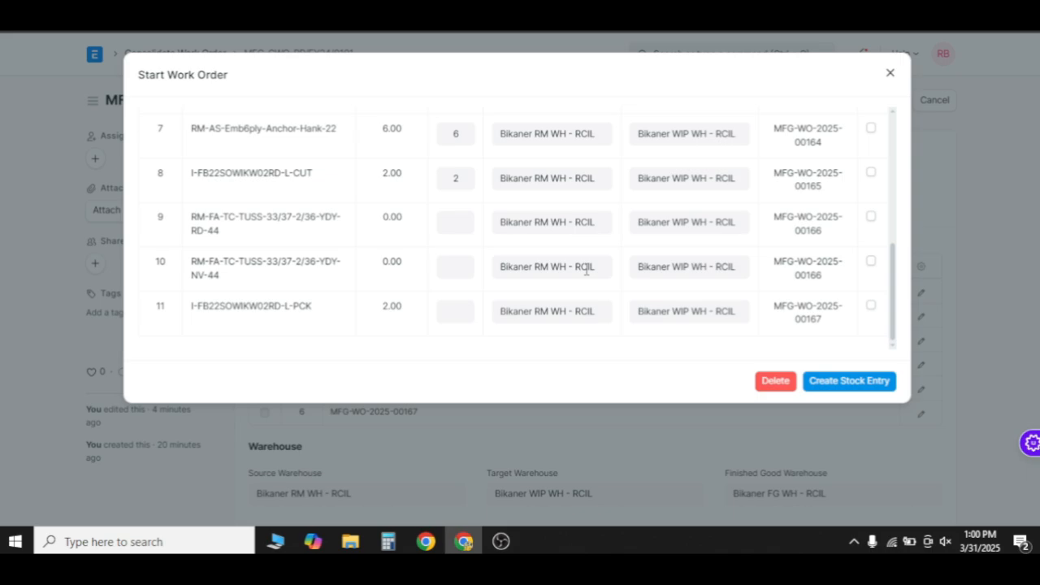
left_click(871, 217)
left_click(873, 263)
left_click(779, 382)
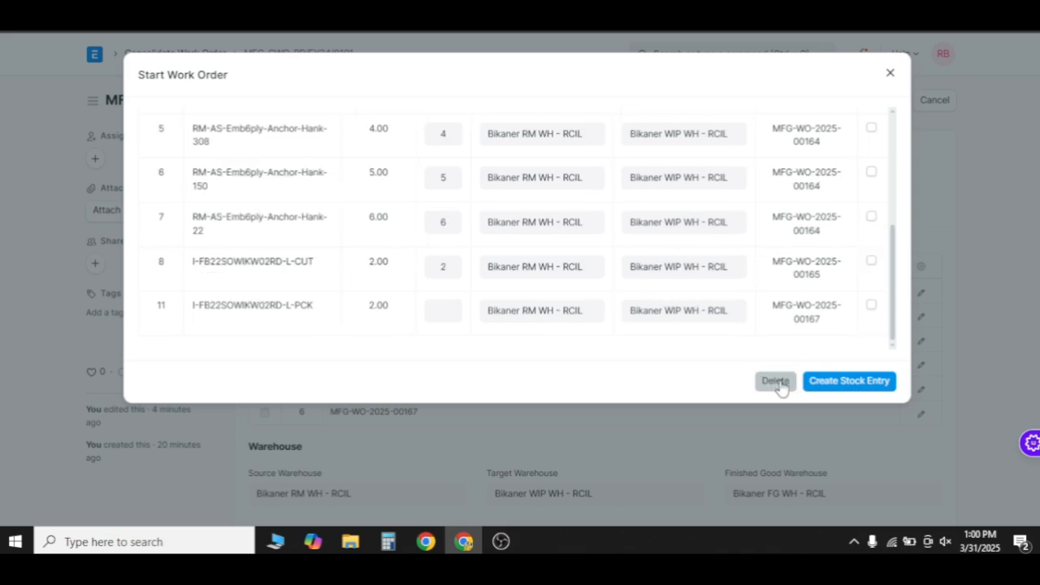
Step: Set the issuing quantity of I-FB22SOWIKW02RD-L-PCK to 2 and create the transfer stock entries
left_click(450, 304)
type("2")
left_click(868, 383)
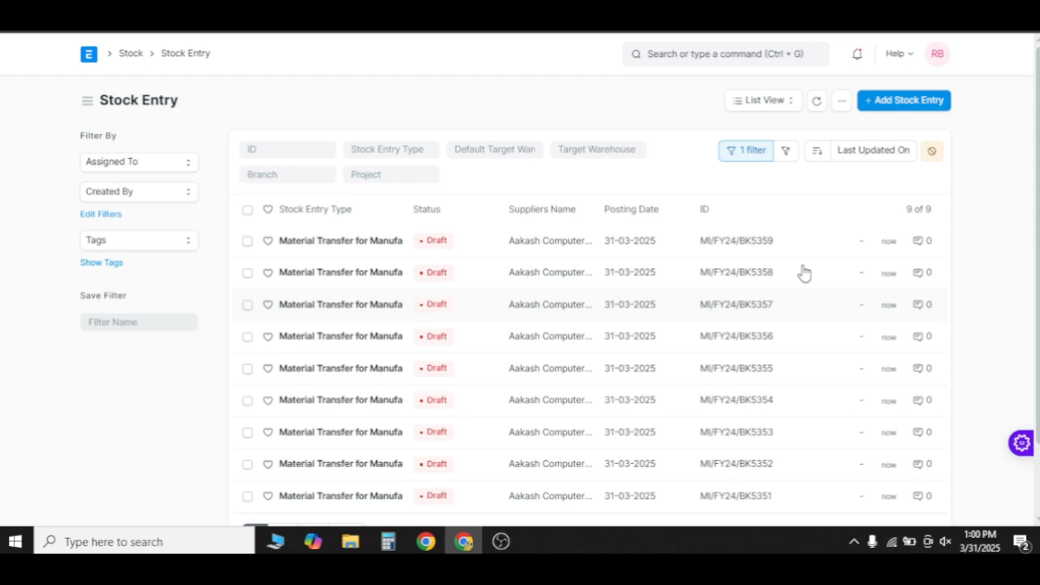
Step: List 100 stock entries per page, submit all nine draft Material Transfer for Manufacture entries together, and review their statuses
scroll(630, 350, "down", 2)
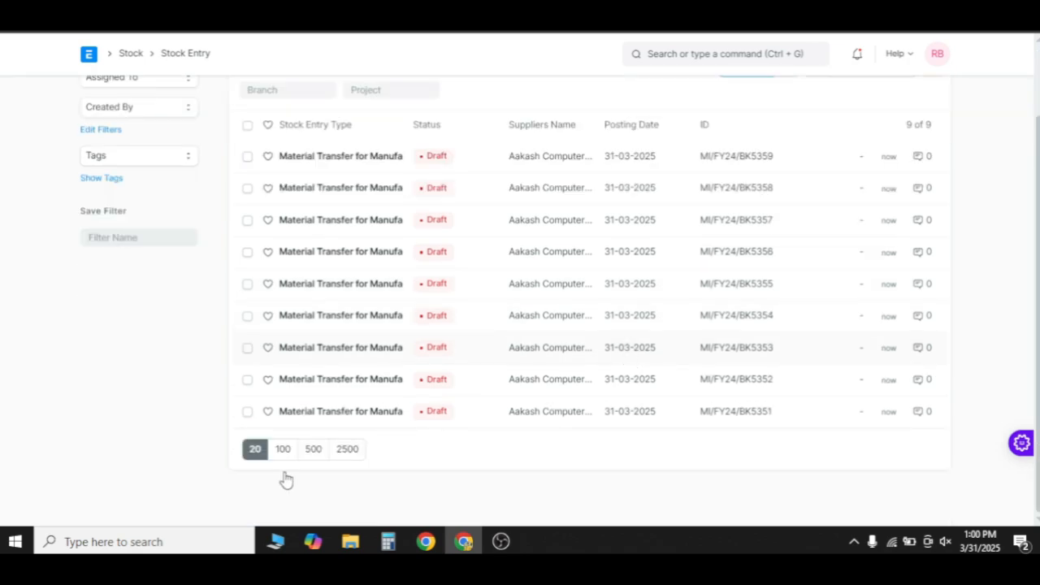
left_click(283, 451)
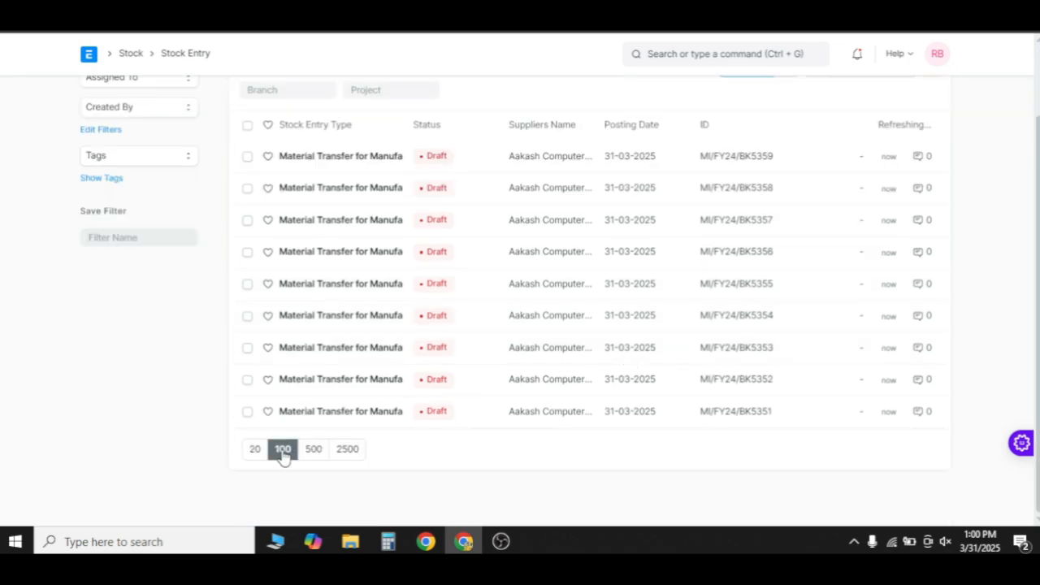
scroll(530, 457, "up", 2)
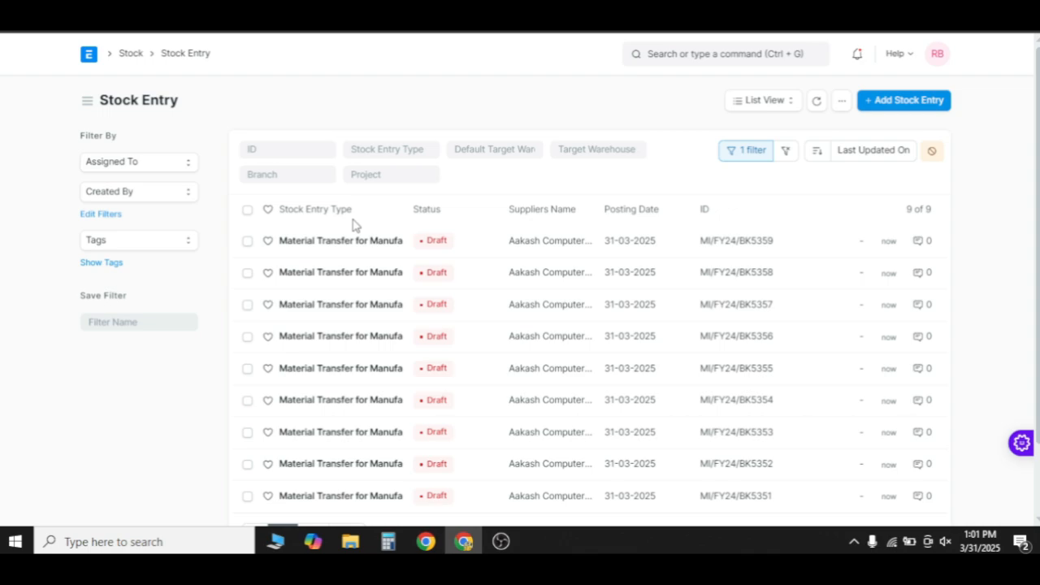
left_click(248, 211)
left_click(921, 100)
left_click(868, 301)
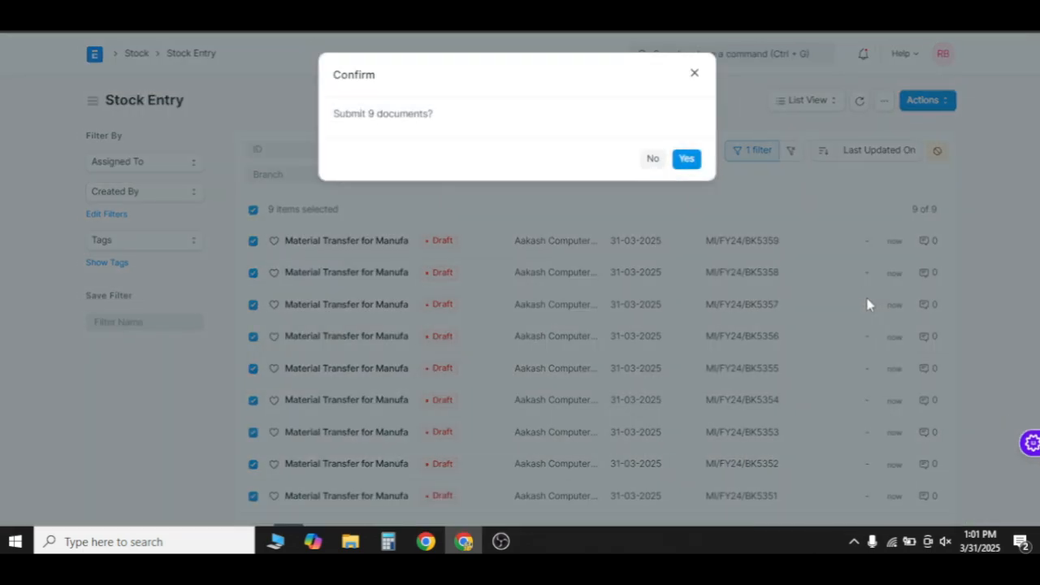
left_click(687, 159)
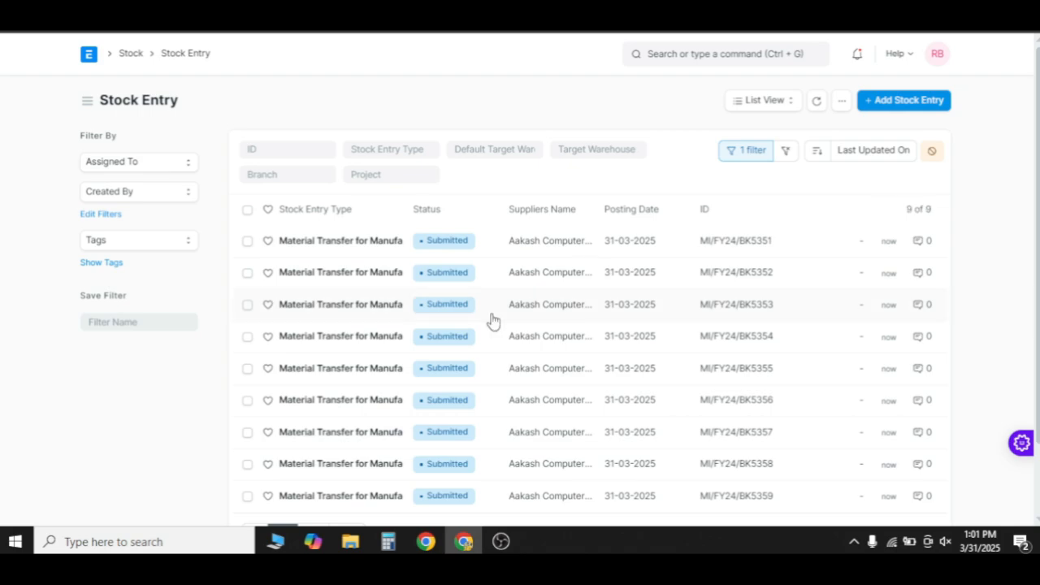
scroll(491, 321, "down", 2)
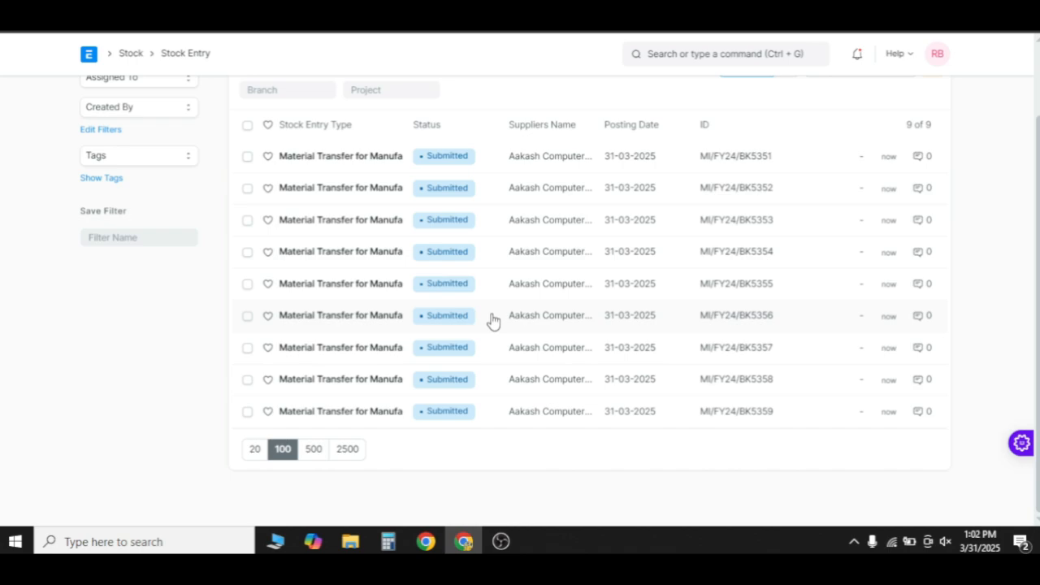
scroll(491, 321, "up", 2)
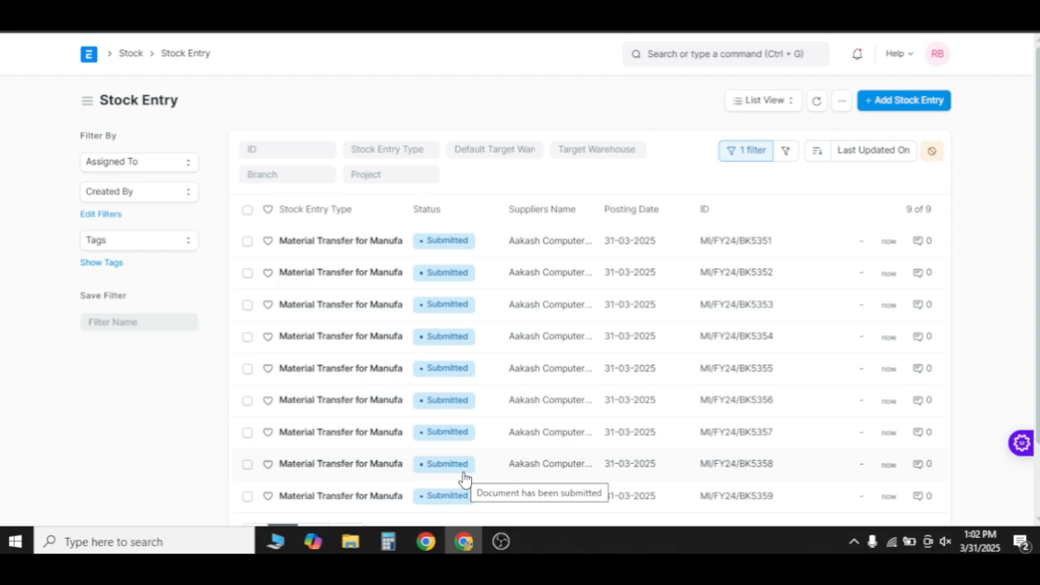
Step: Return to the consolidated work order, open its finish dialog, and check the planned and produced quantities of each stage
left_click(19, 31)
left_click(790, 112)
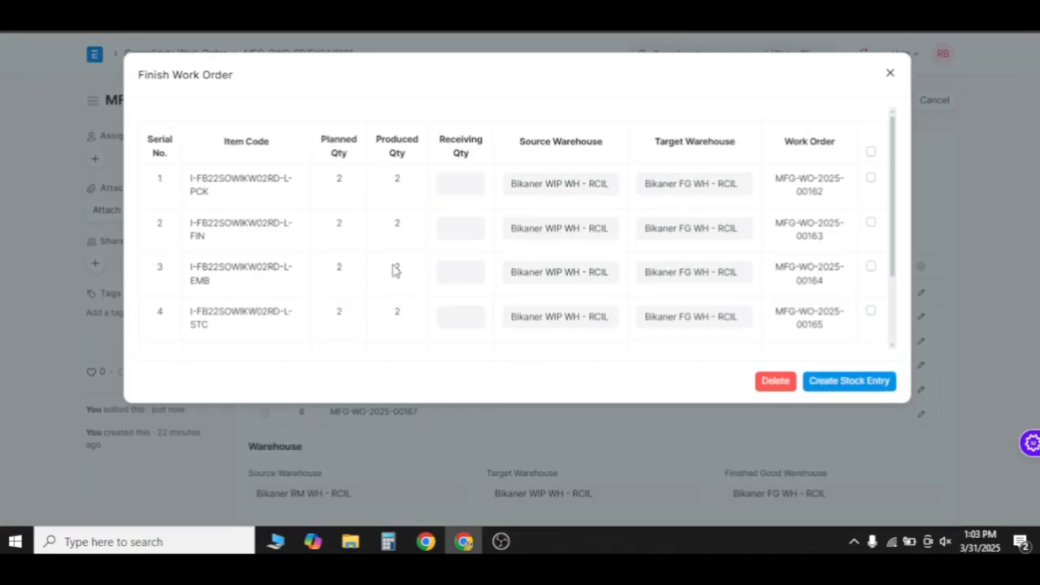
scroll(391, 273, "down", 2)
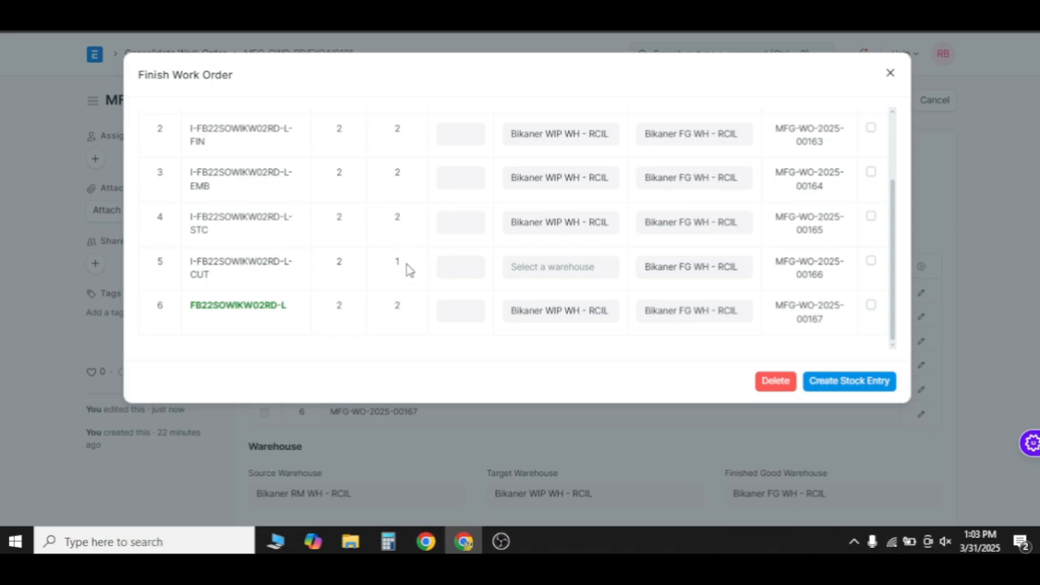
double_click(398, 267)
scroll(407, 271, "up", 1)
scroll(406, 271, "down", 1)
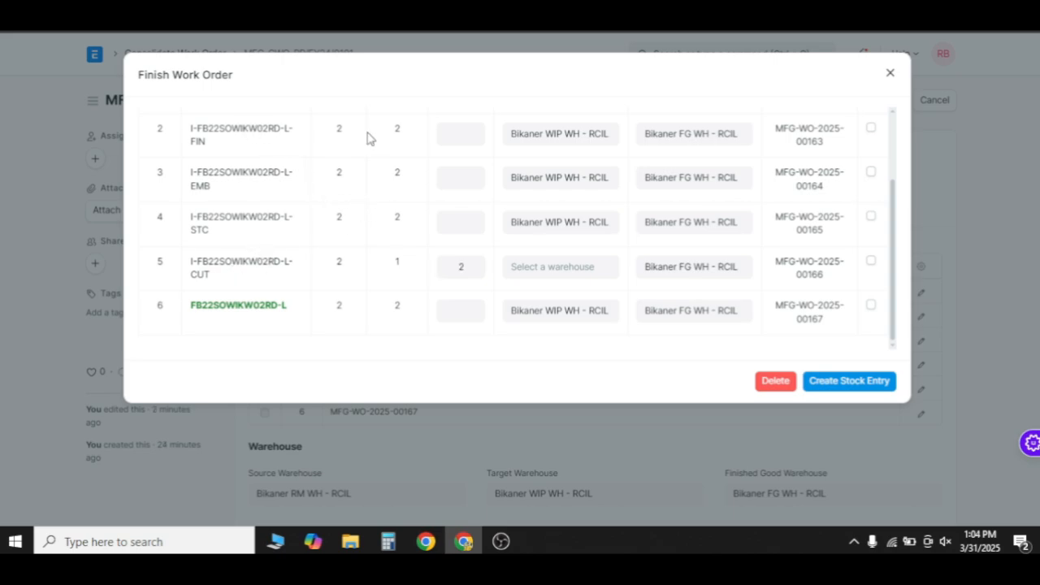
Step: Set the receiving quantity to 2 for the PCK, FIN, EMB, and STC items
scroll(409, 153, "up", 2)
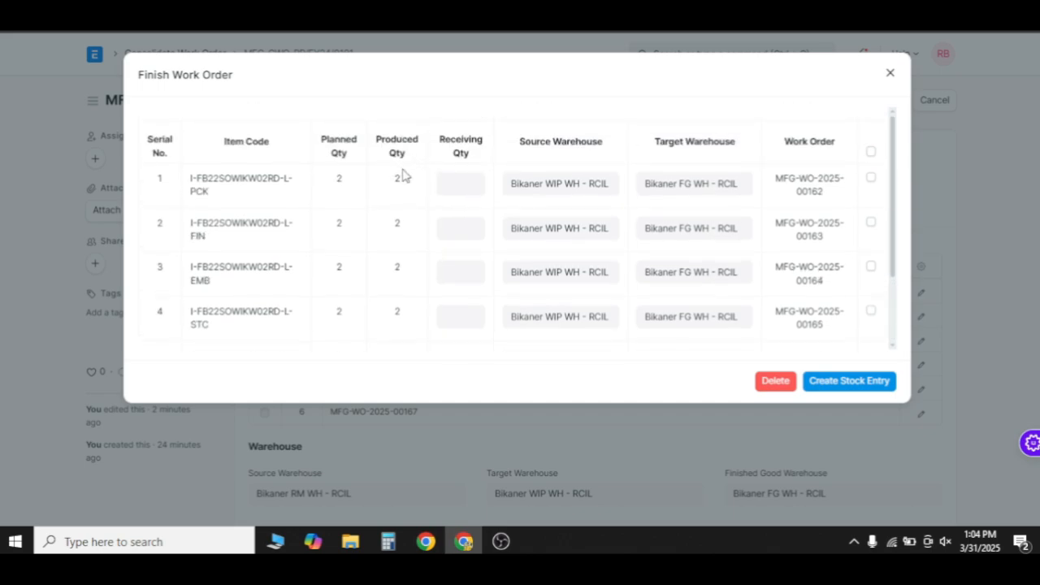
left_click(458, 185)
type("2")
left_click(461, 231)
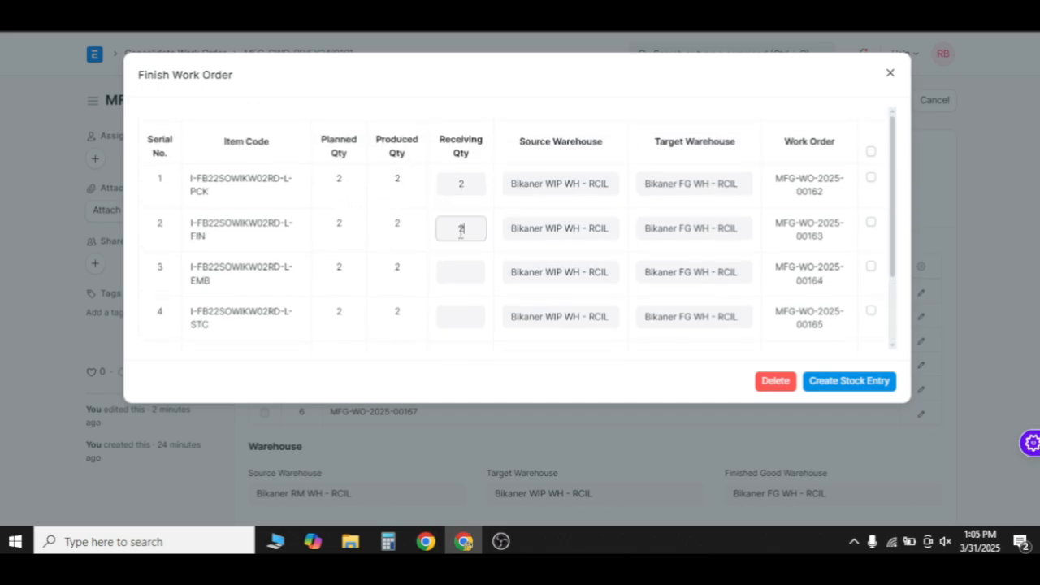
type("2")
left_click(454, 278)
left_click(463, 325)
scroll(473, 275, "down", 2)
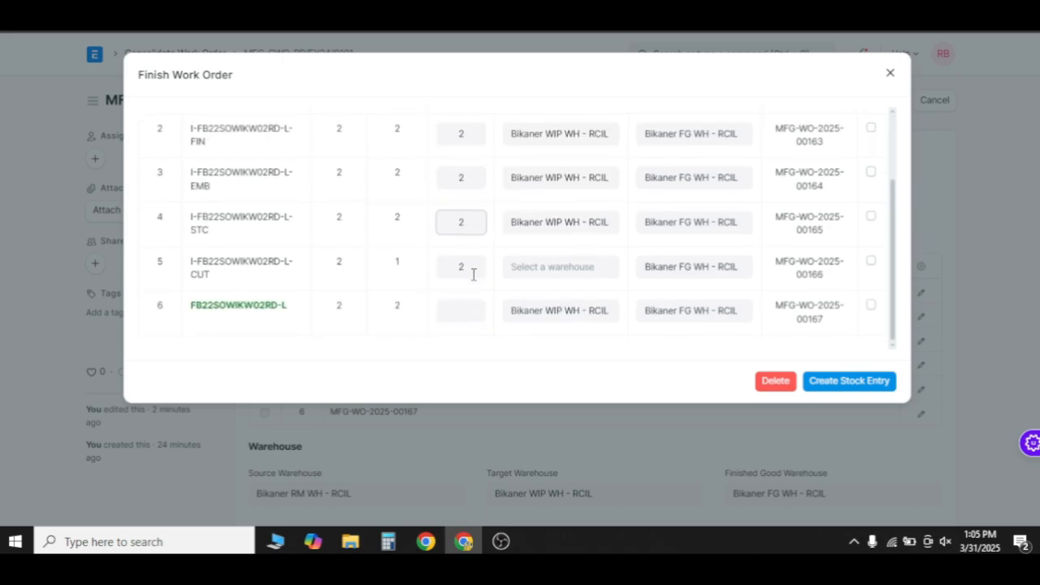
Step: Set the CUT item's receiving quantity to 1 and its source warehouse to Bikaner WIP WH - RCIL
double_click(473, 268)
type("1")
left_click(573, 268)
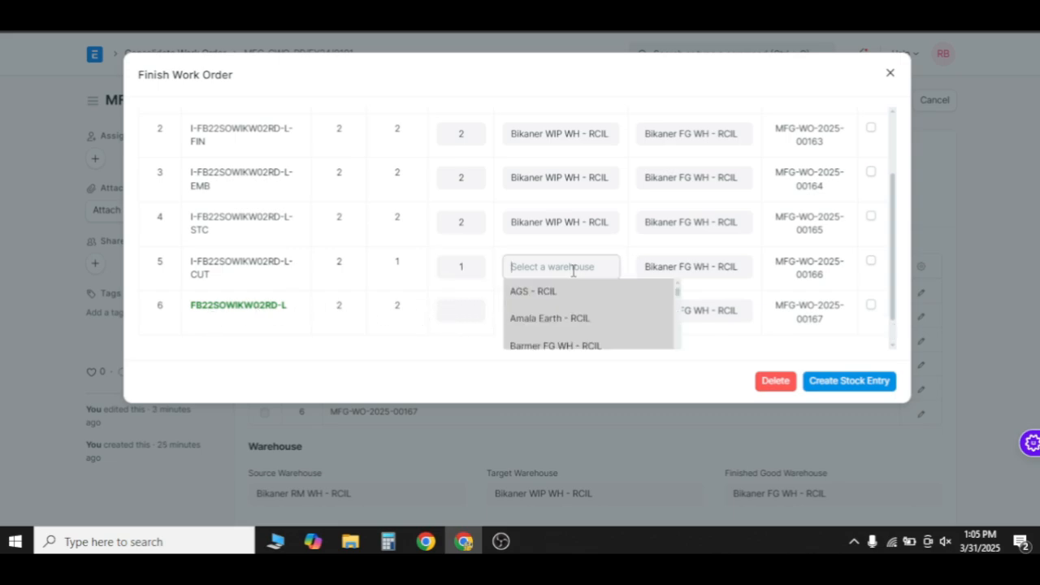
type("bikaner w")
left_click(569, 318)
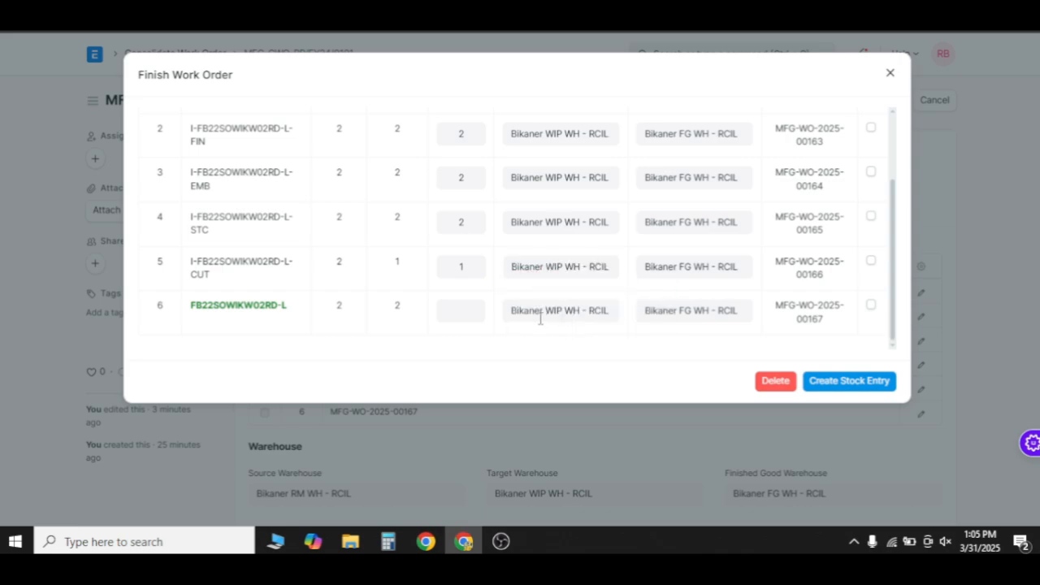
Step: Delete the finished item row FB22SOWIKW02RD-L from the receiving list and create stock entries for the remaining stages
left_click(872, 304)
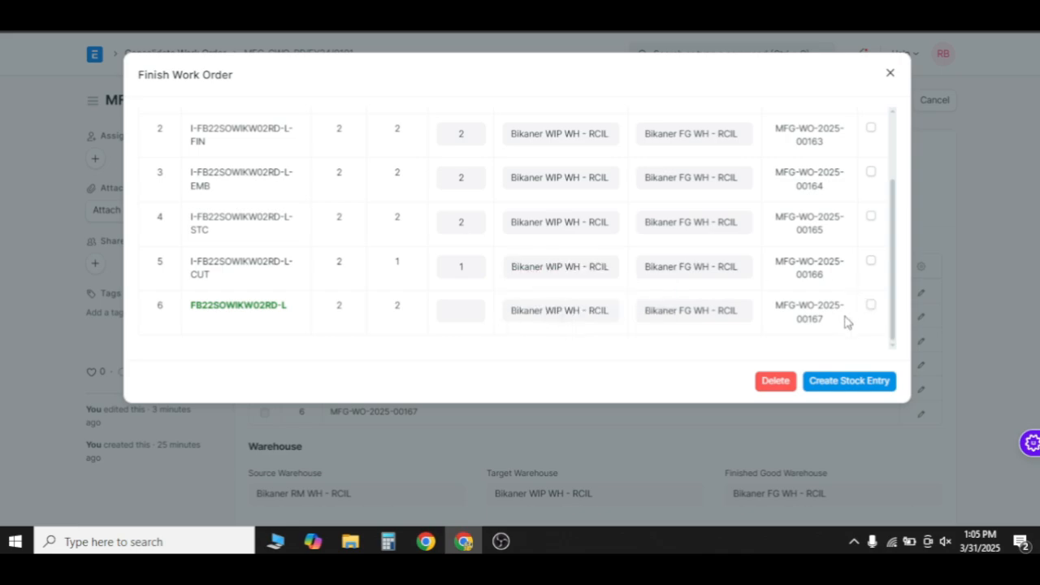
left_click(776, 382)
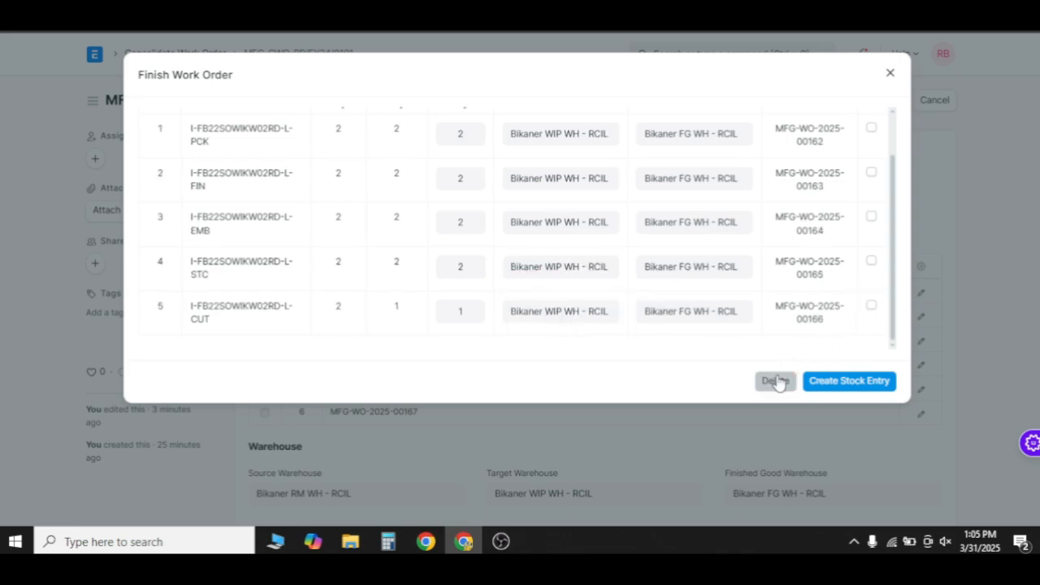
left_click(831, 383)
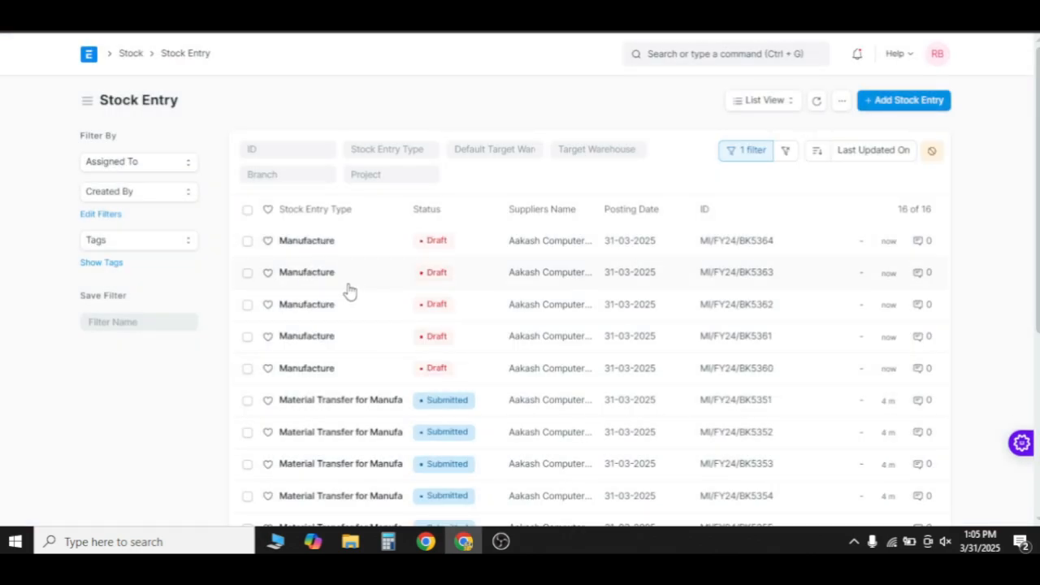
Step: Submit the five draft Manufacture stock entries MI/FY24/BK5360 through MI/FY24/BK5364 together
left_click(247, 241)
left_click(248, 274)
left_click(247, 306)
left_click(247, 338)
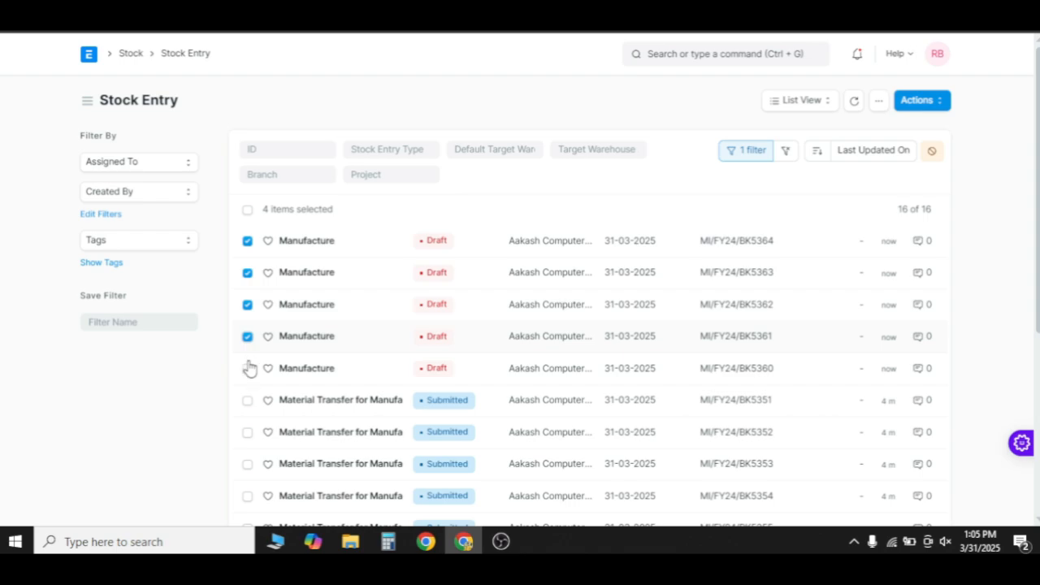
left_click(249, 369)
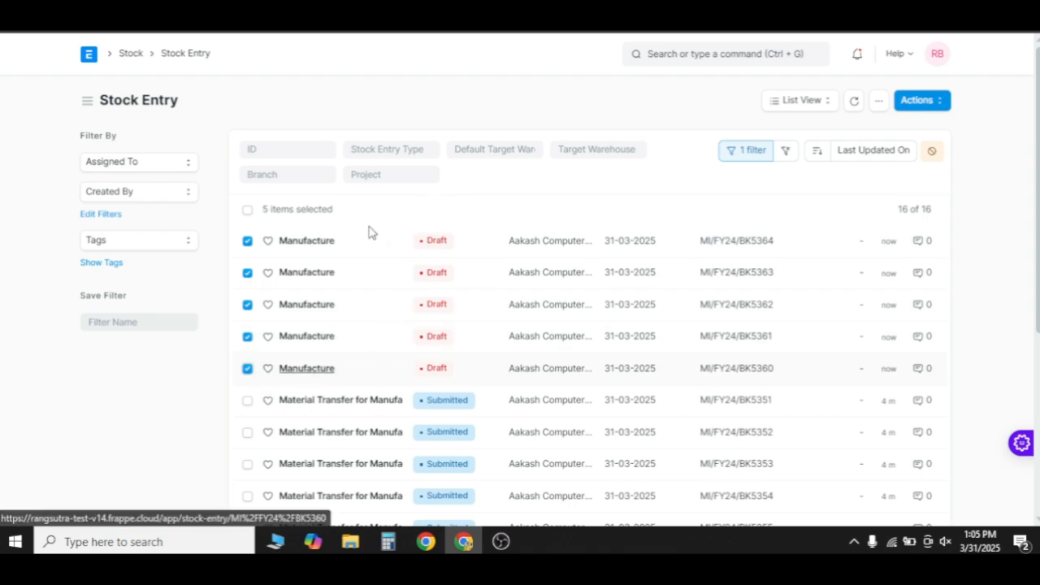
left_click(926, 101)
left_click(874, 290)
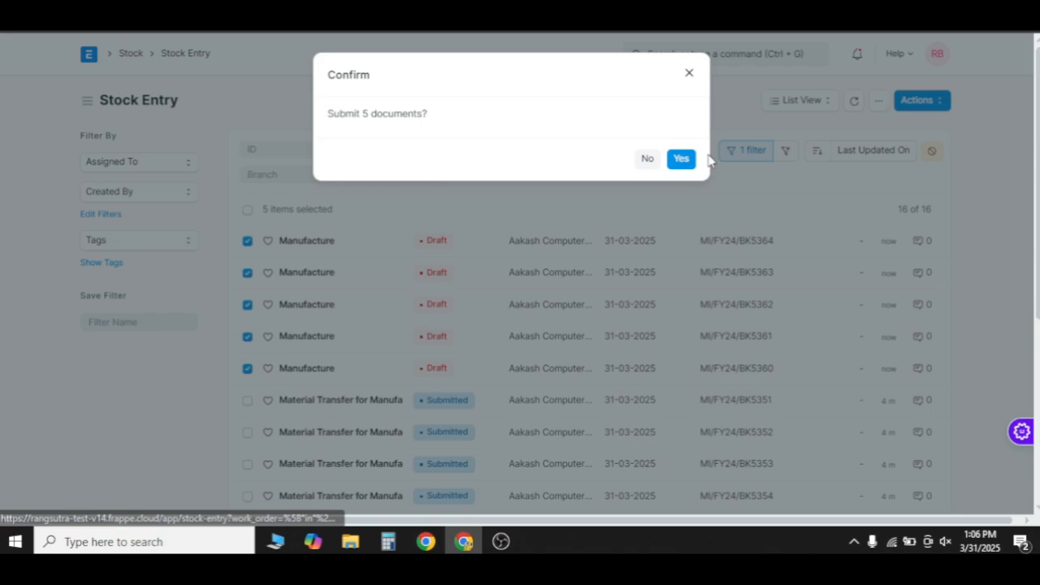
left_click(687, 159)
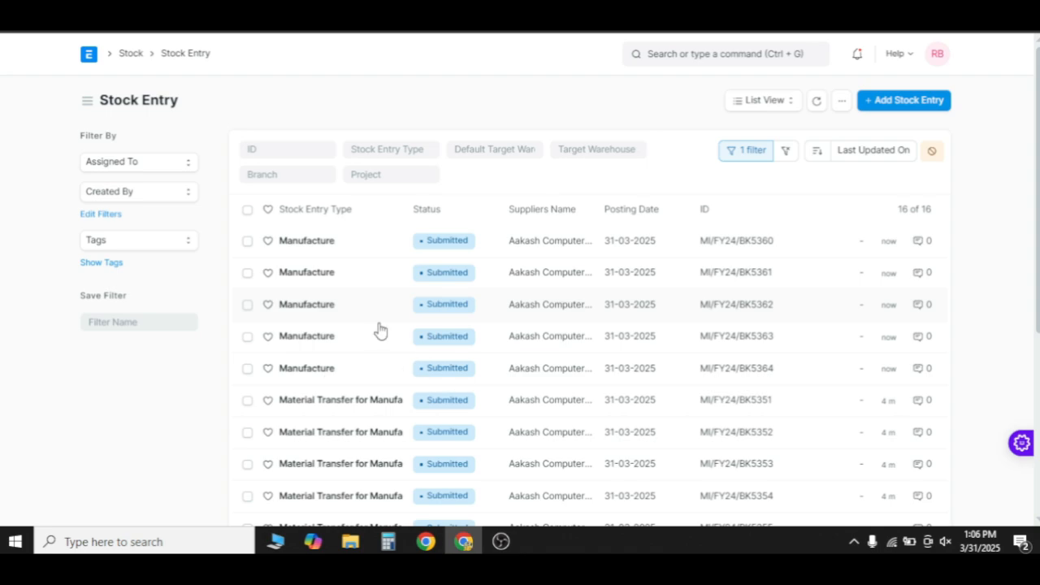
Step: Open Manufacture stock entry MI/FY24/BK5363 and examine the consumed CUT and received STC item rows
left_click(317, 346)
scroll(546, 370, "down", 10)
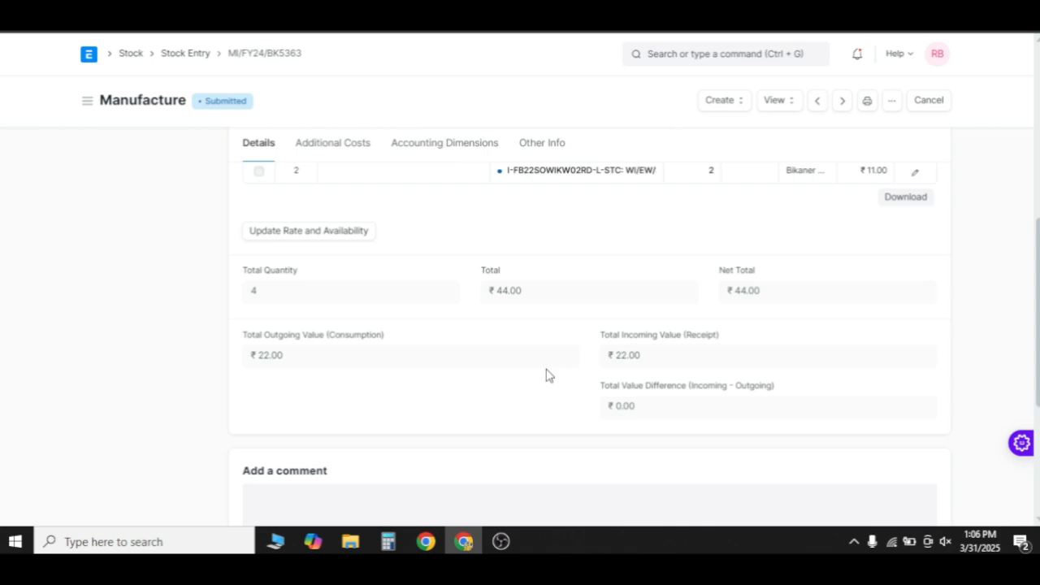
scroll(574, 344, "down", 2)
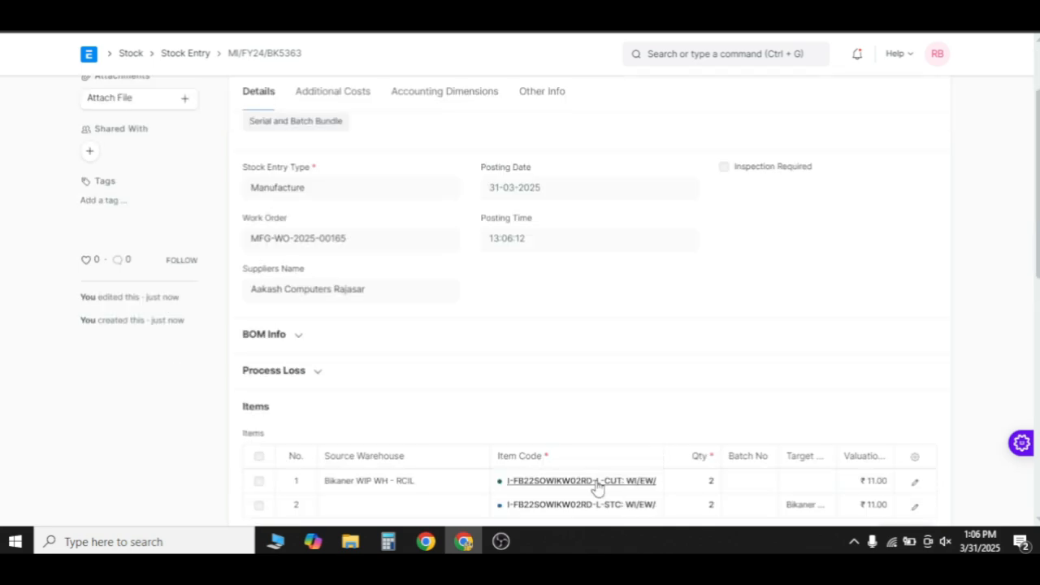
mouse_move(610, 487)
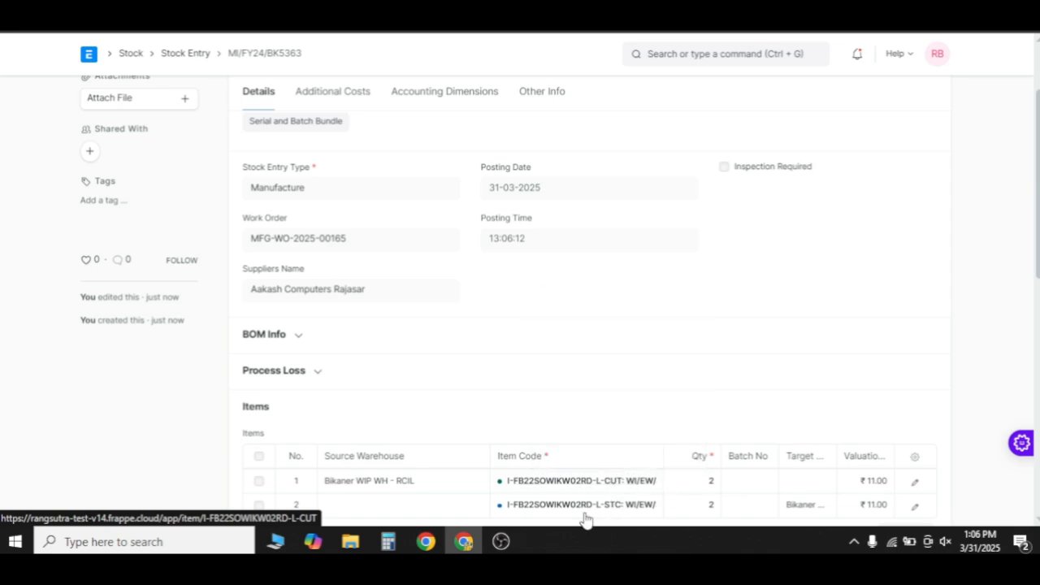
scroll(642, 368, "up", 2)
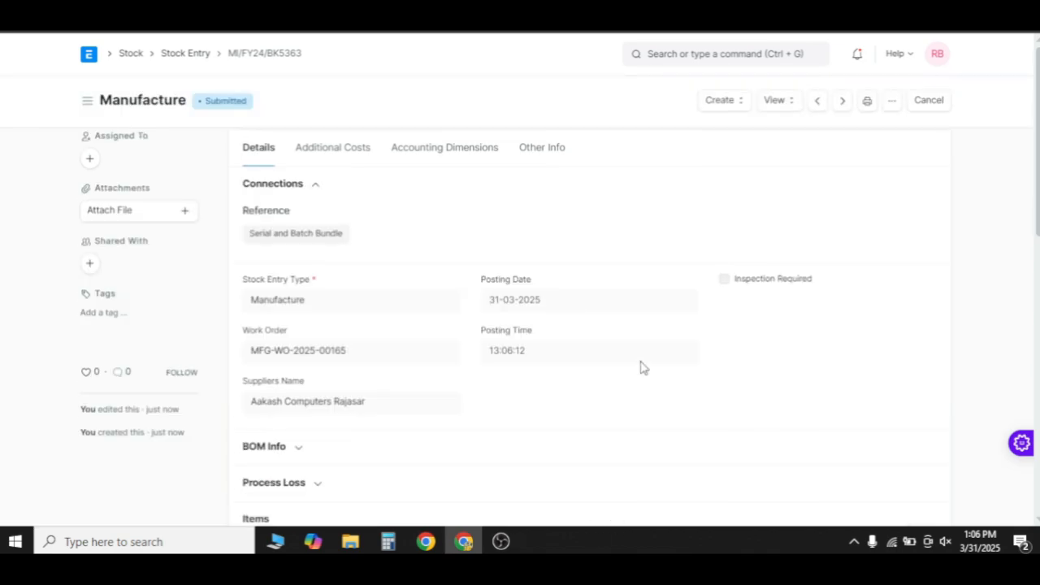
Step: View the stock ledger for MI/FY24/BK5363 and check the WIP out quantity and the FG in quantity
left_click(778, 100)
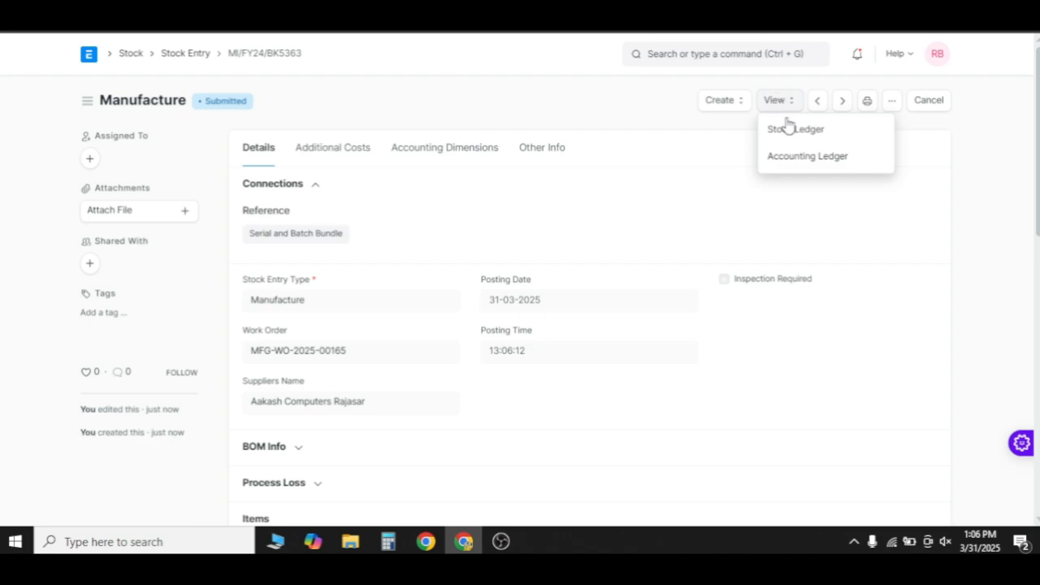
left_click(791, 131)
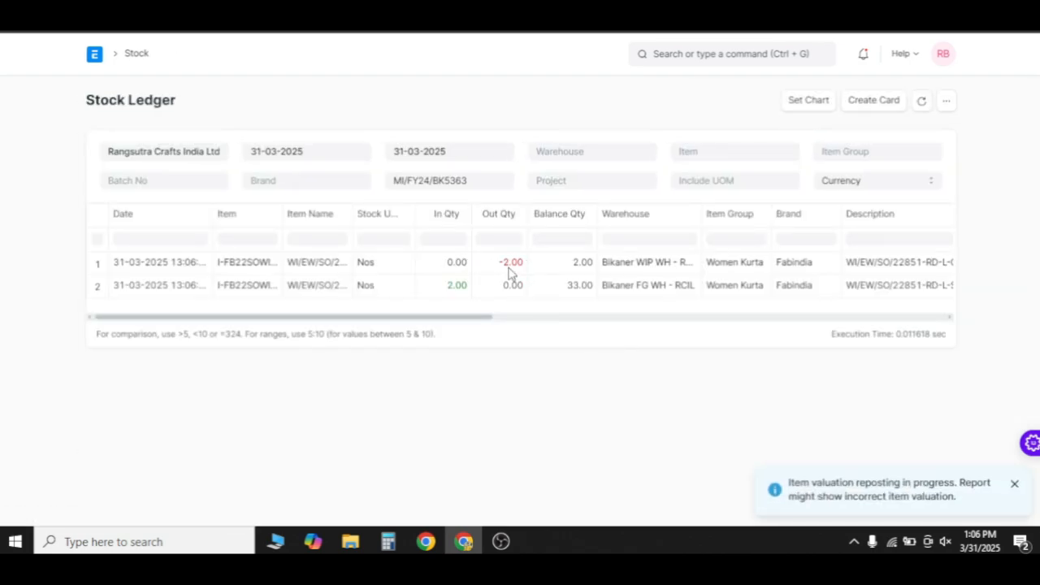
left_click(510, 267)
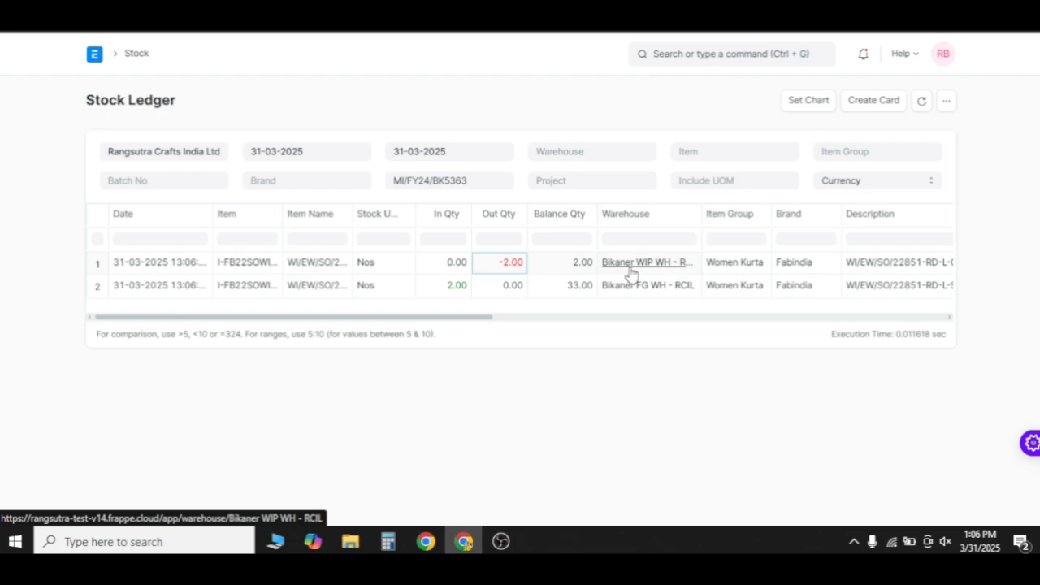
left_click(454, 290)
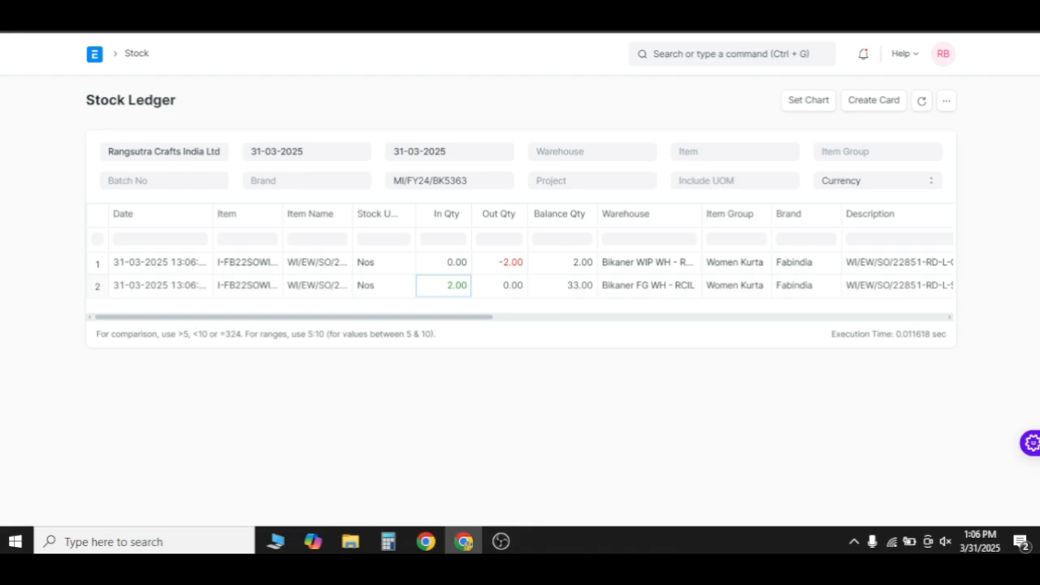
Step: Return to the consolidated work order and review the transfer quantities and source warehouses of its consolidated items
key("alt+Left")
key("alt+Left")
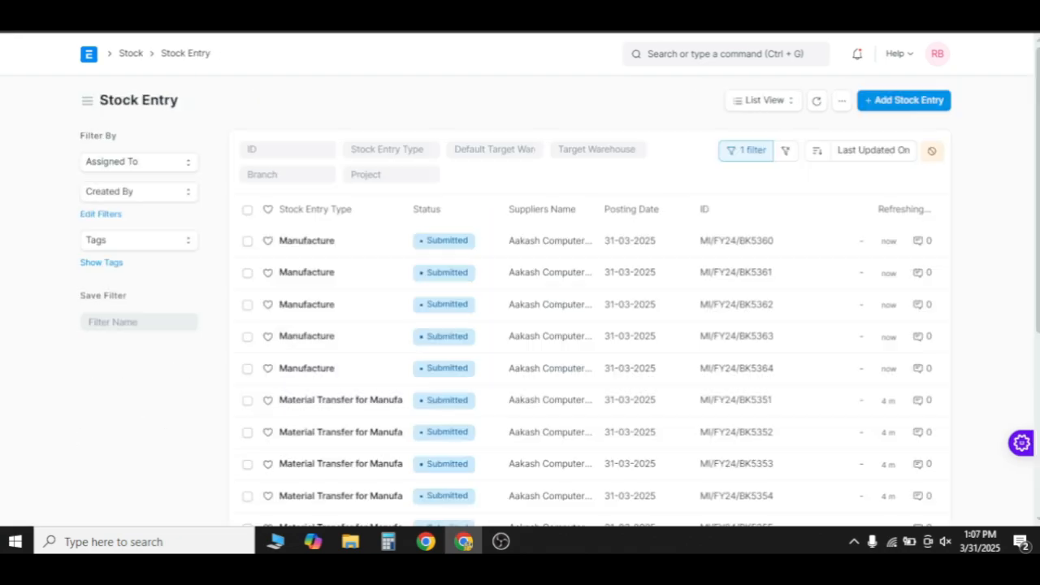
key("alt+Left")
scroll(484, 338, "down", 6)
left_click_drag(673, 200, 701, 483)
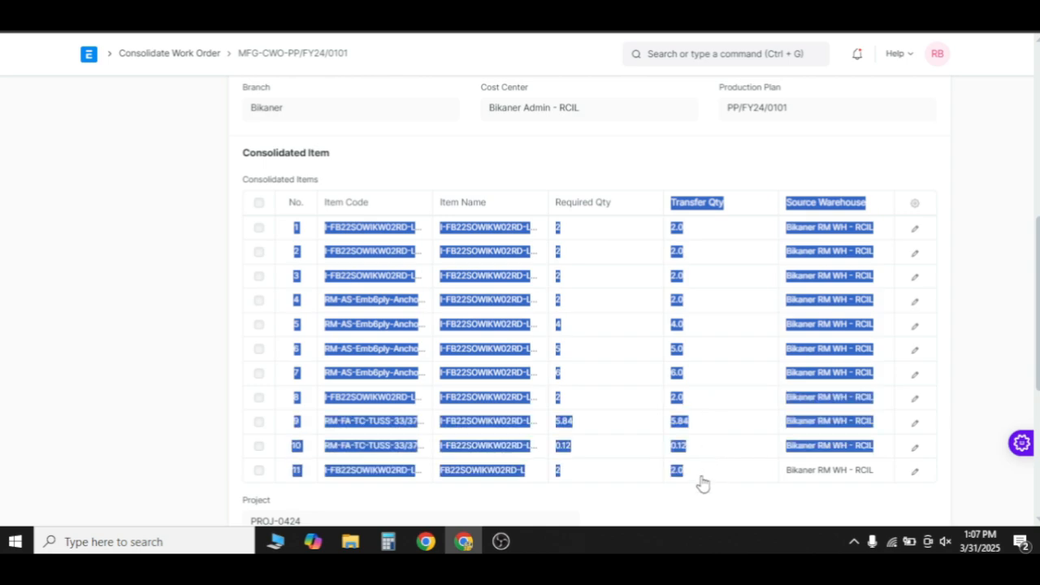
scroll(741, 487, "down", 1)
left_click(701, 446)
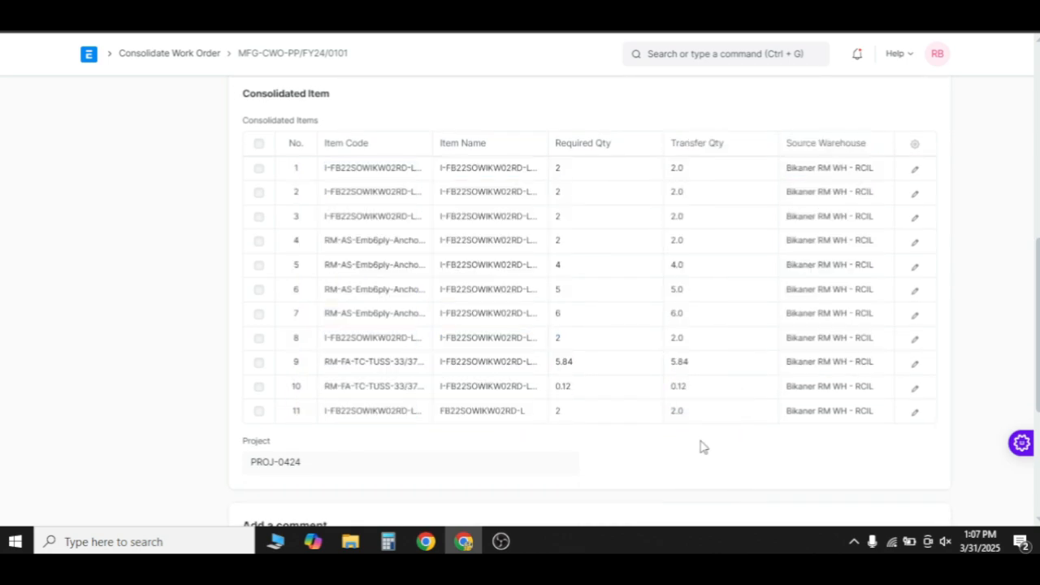
scroll(647, 461, "down", 3)
scroll(648, 462, "up", 8)
scroll(762, 451, "down", 1)
Step: Open the linked production plan PP/FY24/0101 and examine the produced and issued quantities of its sub-assembly items
left_click(753, 491)
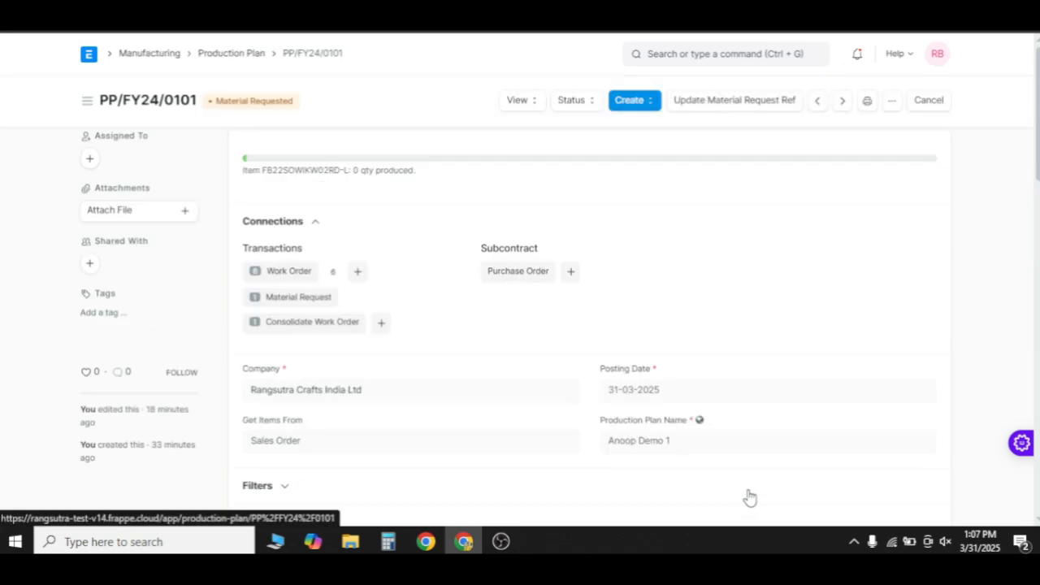
scroll(442, 296, "down", 2)
scroll(444, 295, "down", 10)
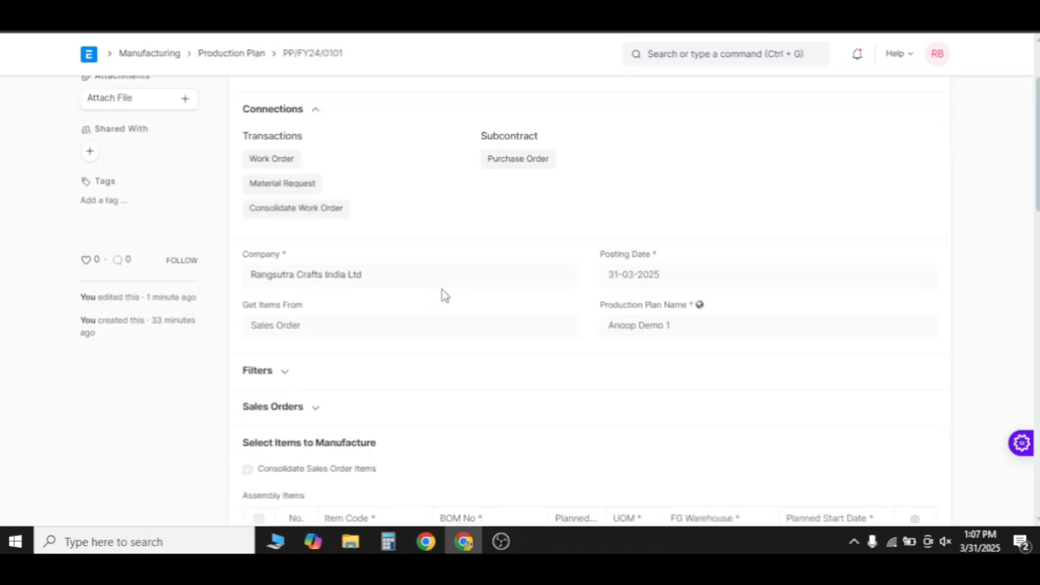
scroll(467, 317, "up", 2)
scroll(537, 330, "up", 1)
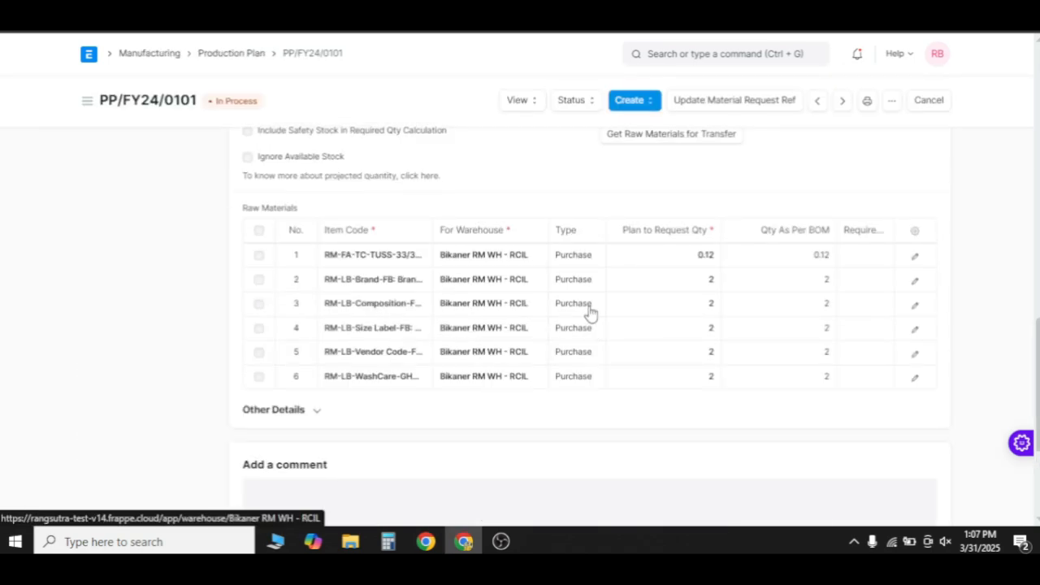
scroll(617, 276, "up", 6)
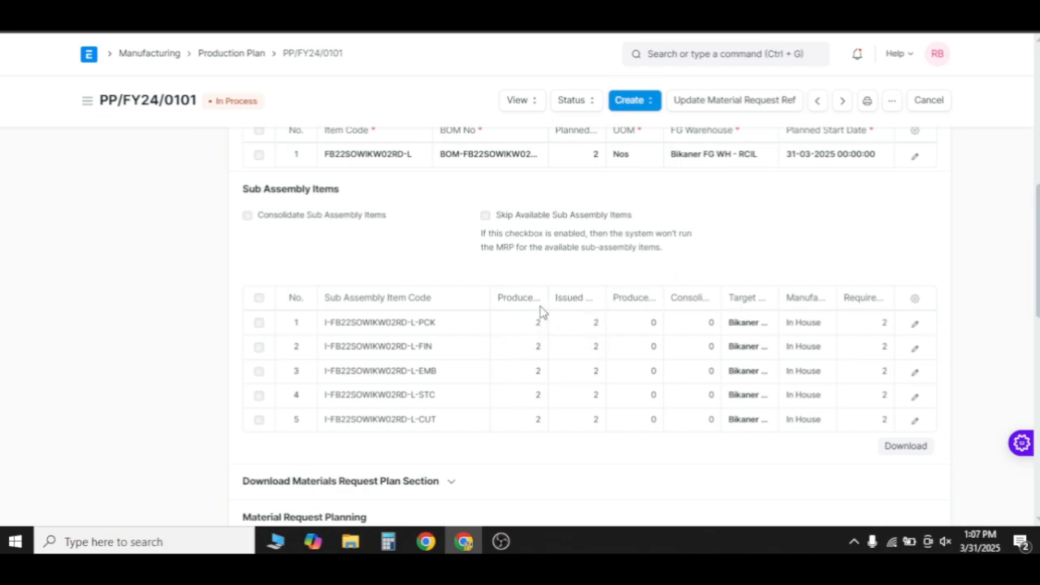
scroll(539, 388, "up", 1)
scroll(538, 388, "up", 2)
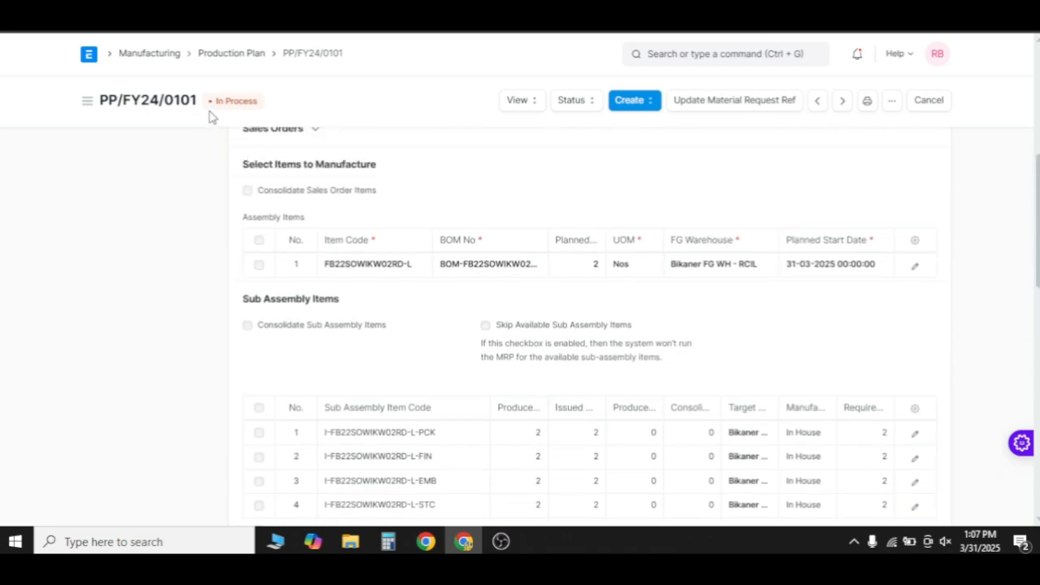
scroll(497, 262, "up", 5)
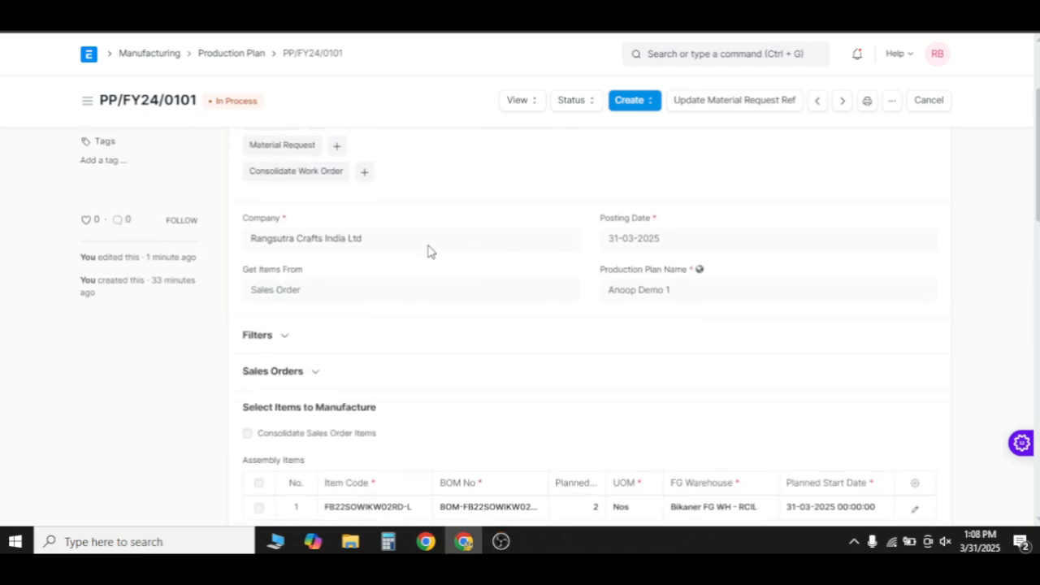
Step: Reopen the consolidated work order from the production plan and bring up its Finish Work Order list to check planned and produced quantities
left_click(299, 242)
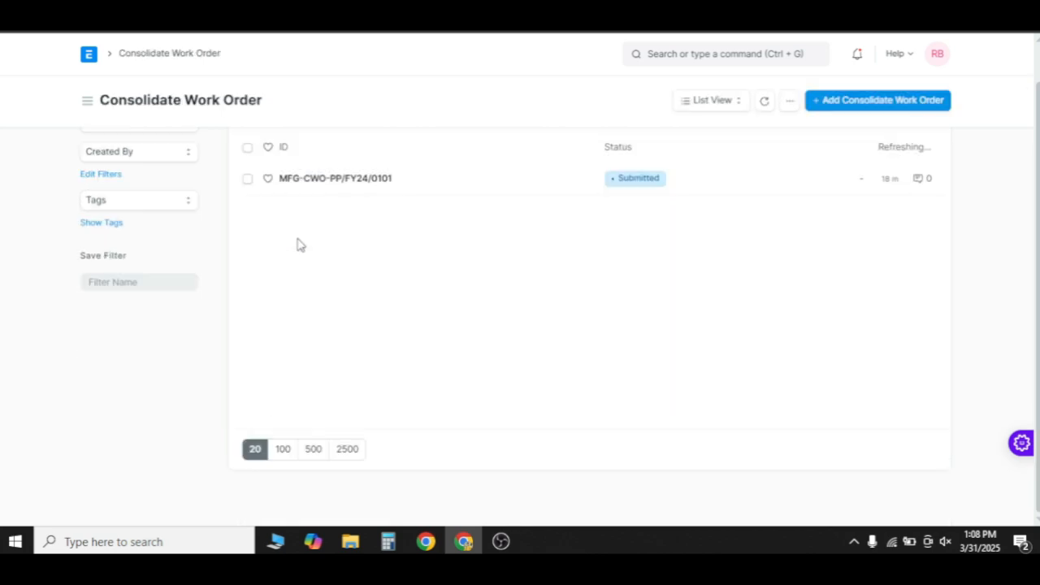
left_click(460, 182)
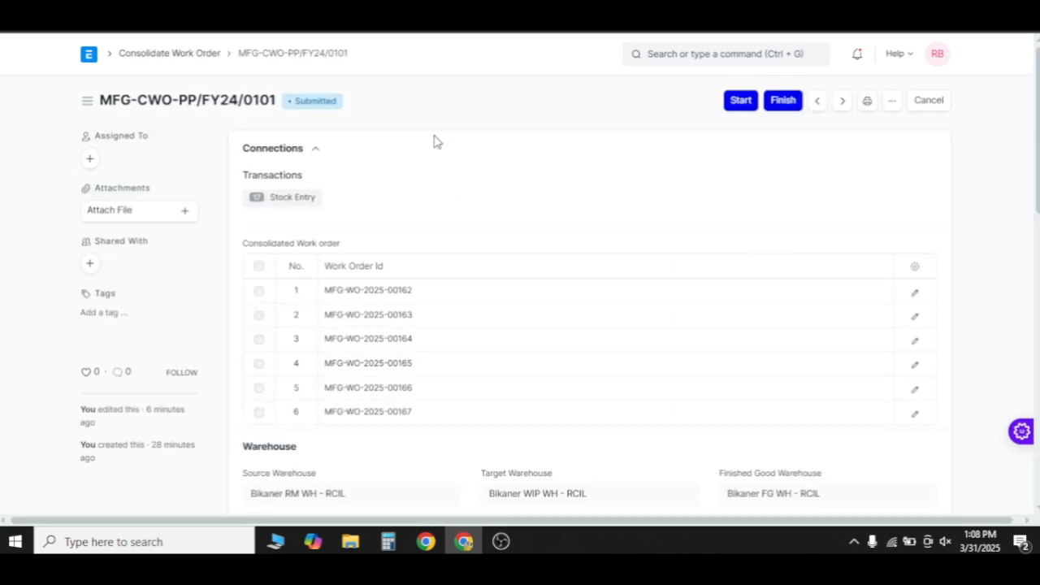
left_click(785, 109)
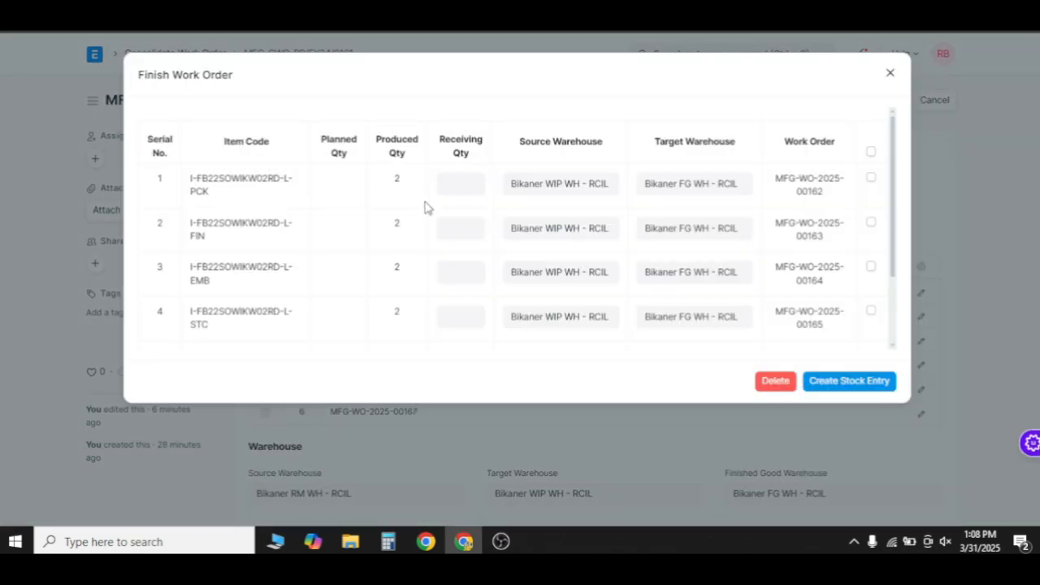
scroll(424, 208, "down", 1)
scroll(425, 209, "up", 1)
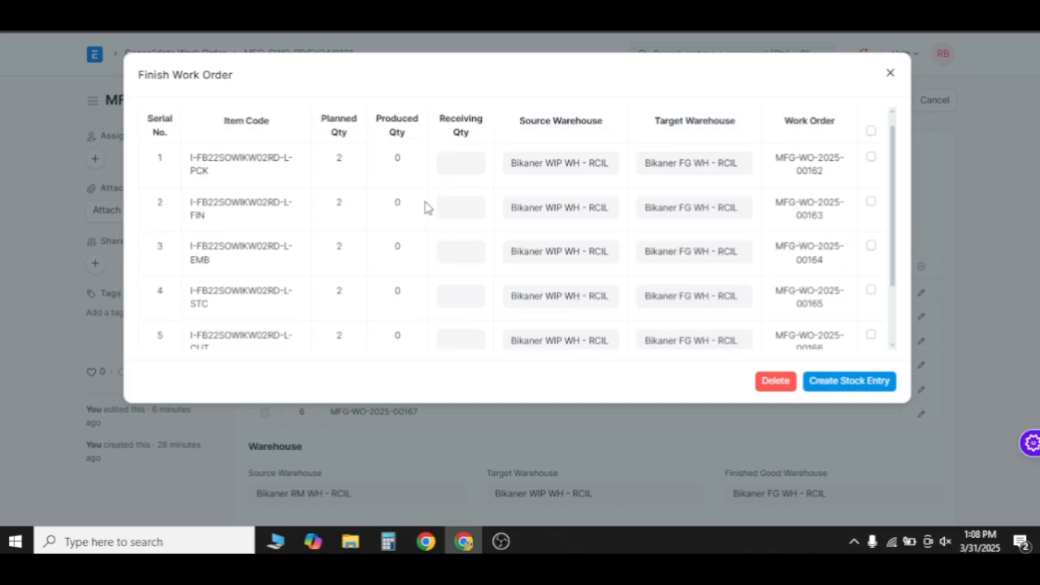
scroll(424, 208, "up", 1)
scroll(410, 256, "down", 2)
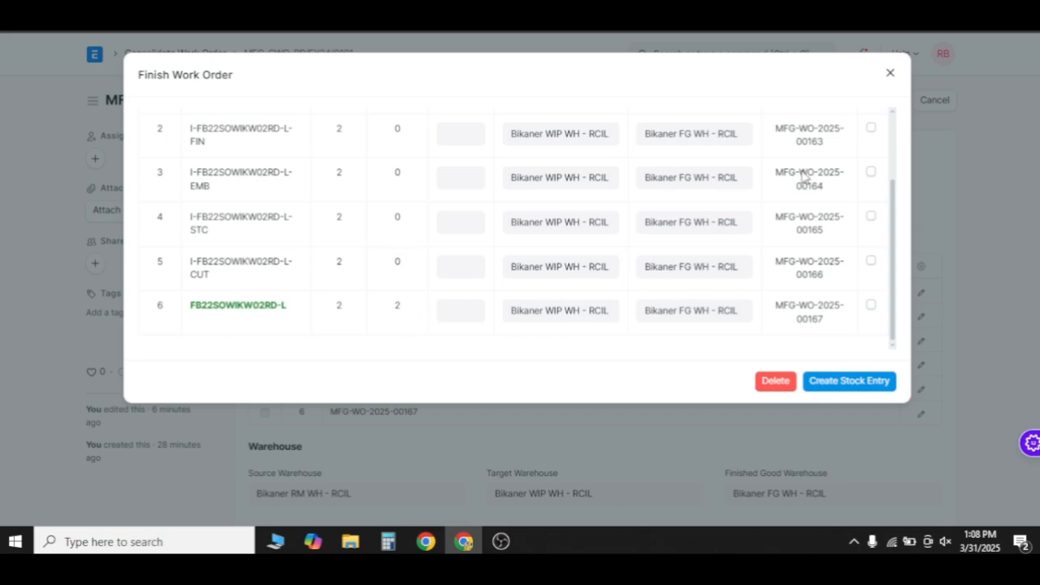
scroll(840, 158, "up", 3)
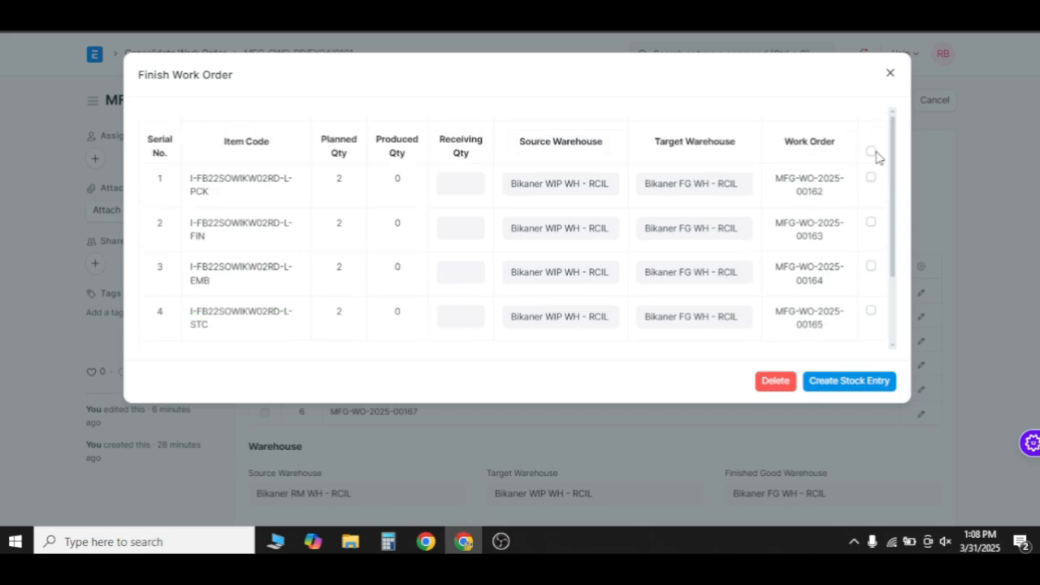
Step: Delete the five semi-finished item rows from the receiving list and set the receiving quantity of FB22SOWIKW02RD-L to 1
left_click(871, 153)
scroll(871, 244, "down", 3)
left_click(872, 302)
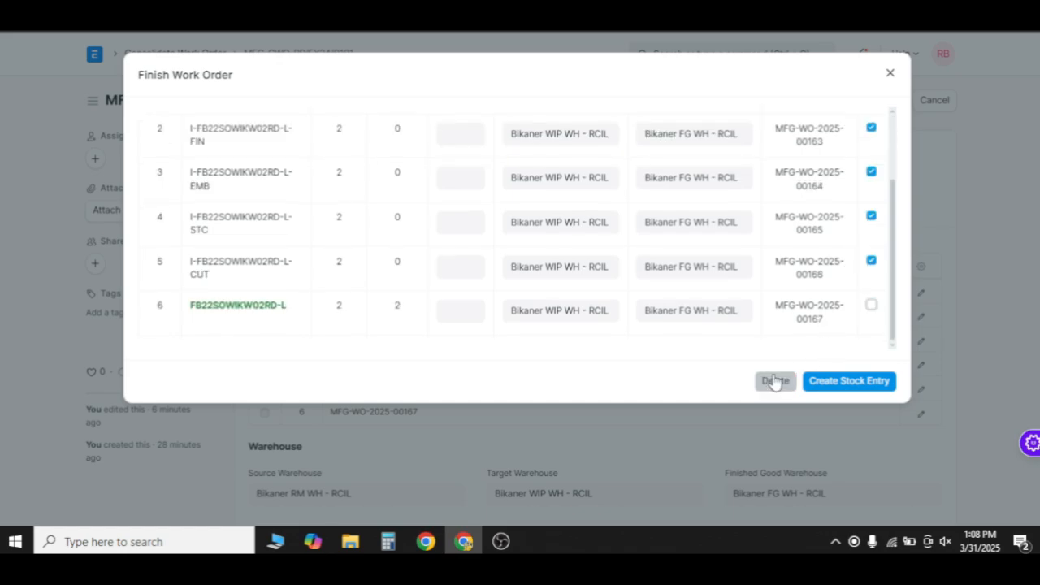
left_click(776, 380)
left_click(454, 187)
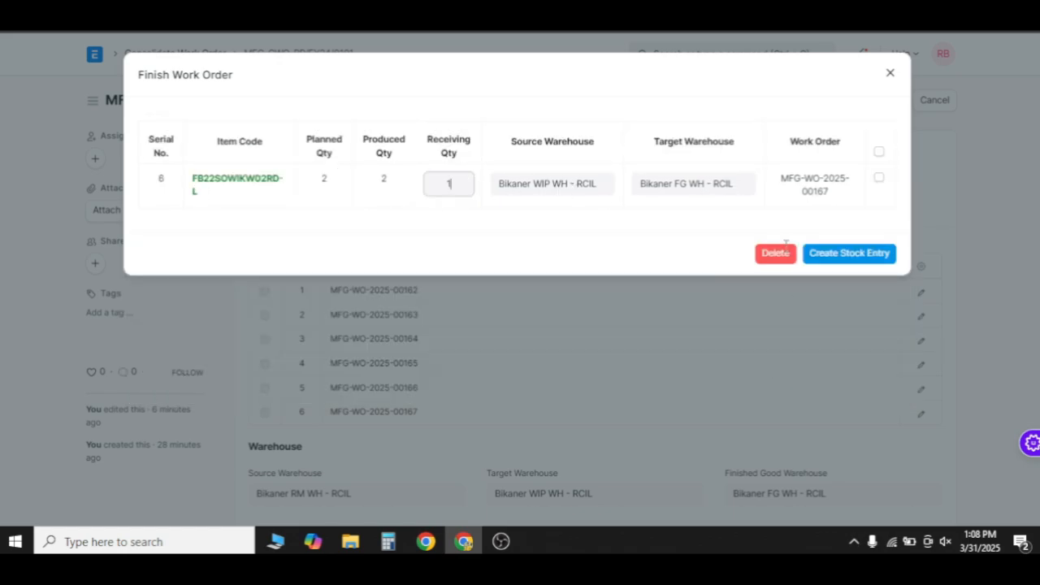
Step: Create the stock entry for the finished item and submit the resulting draft Manufacture entry
left_click(845, 253)
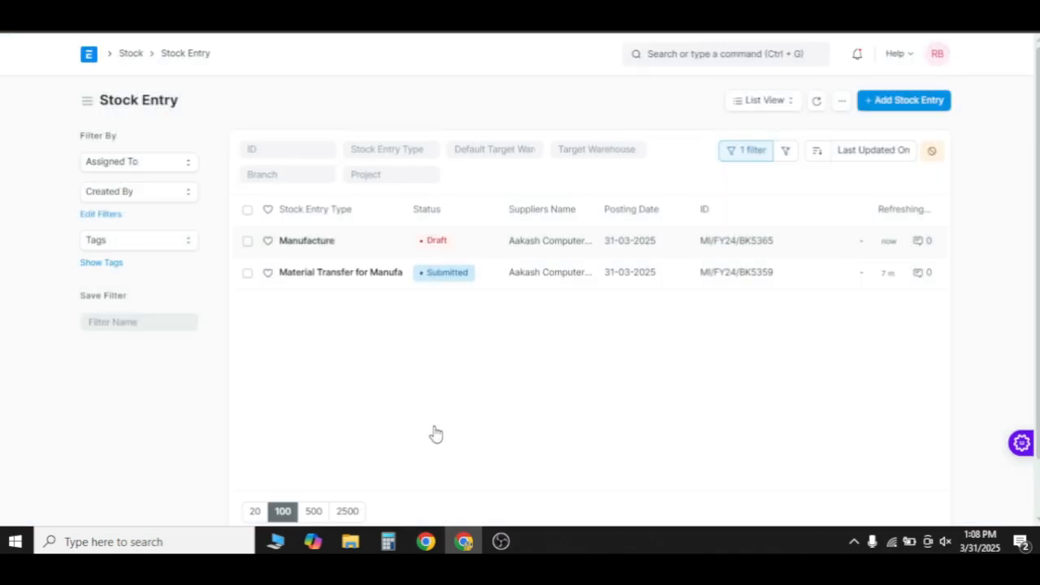
left_click(247, 241)
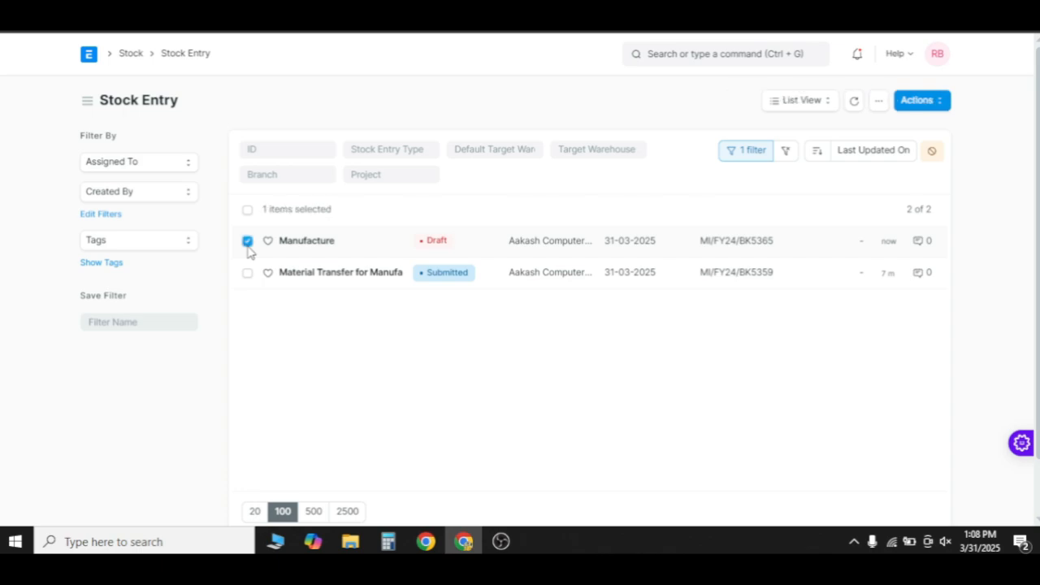
left_click(923, 100)
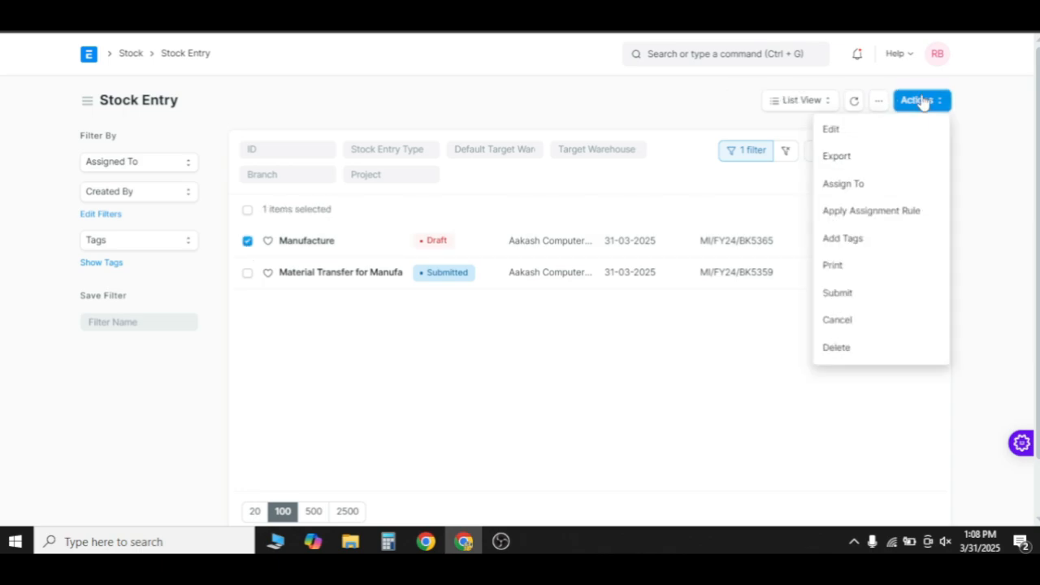
left_click(869, 297)
left_click(678, 161)
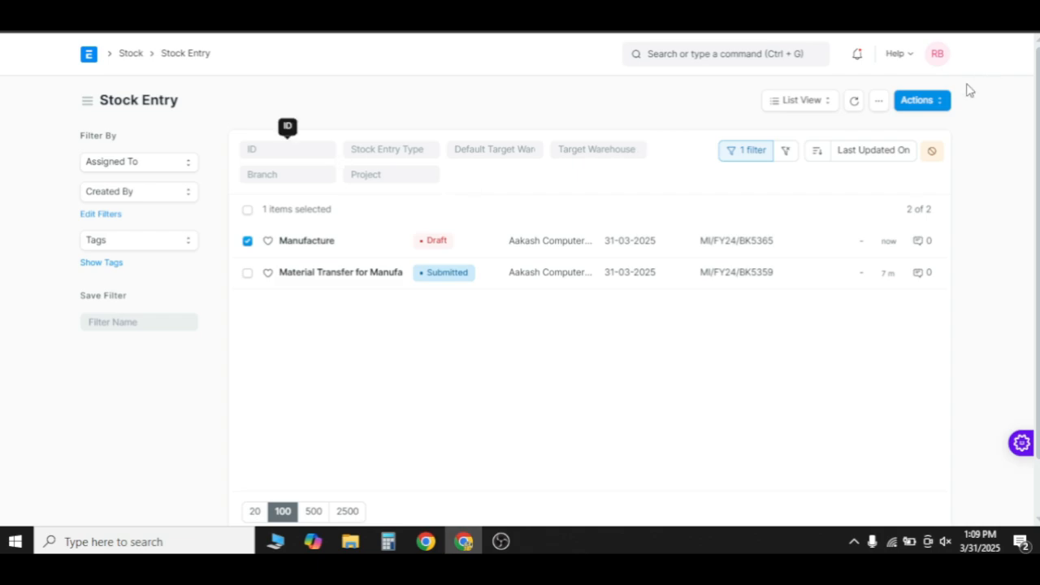
left_click(924, 104)
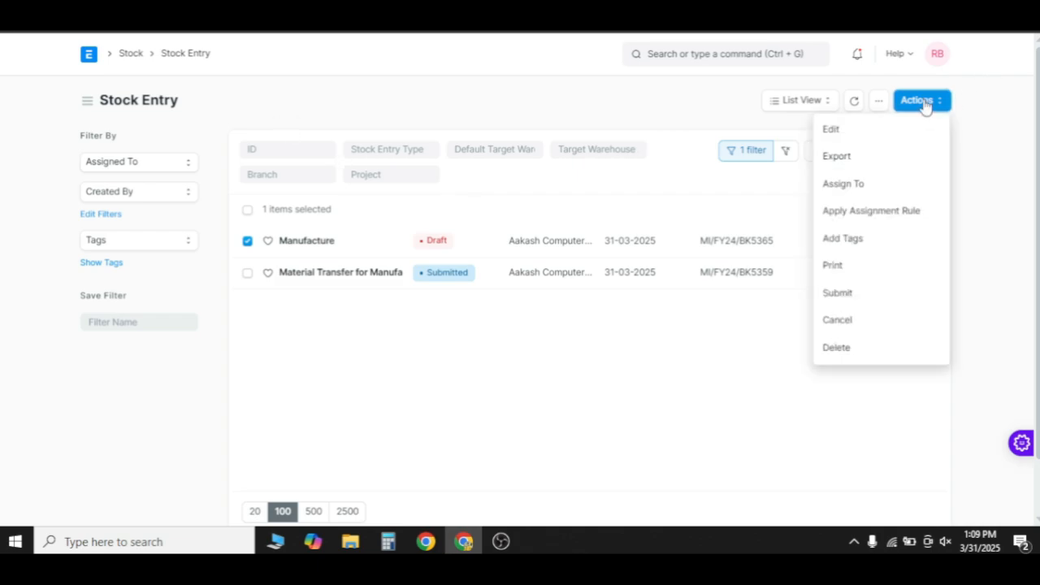
left_click(853, 295)
left_click(687, 160)
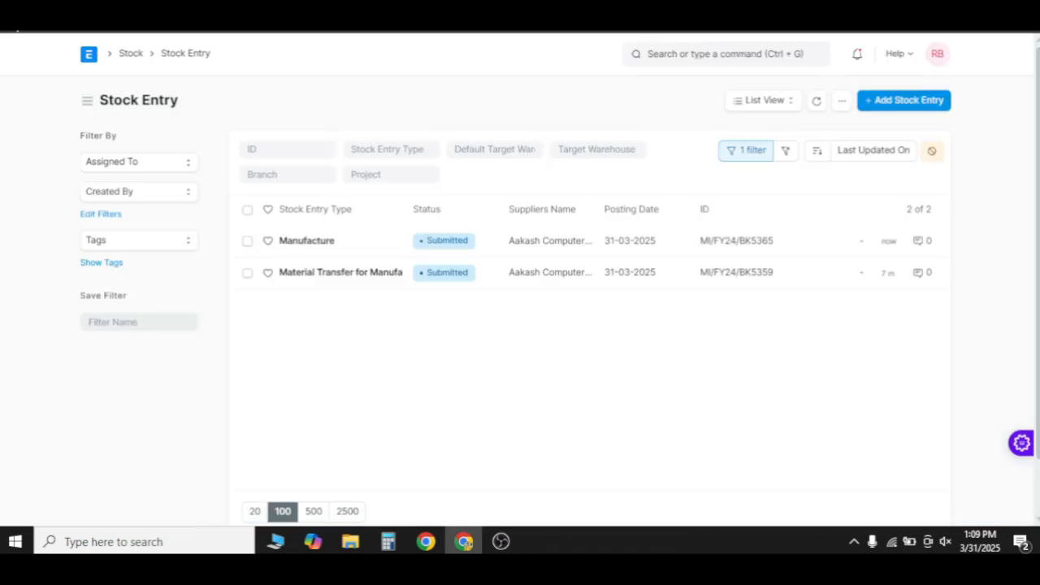
Step: Go back to production plan PP/FY24/0101 and reload it to check the finished item's production progress
left_click(15, 29)
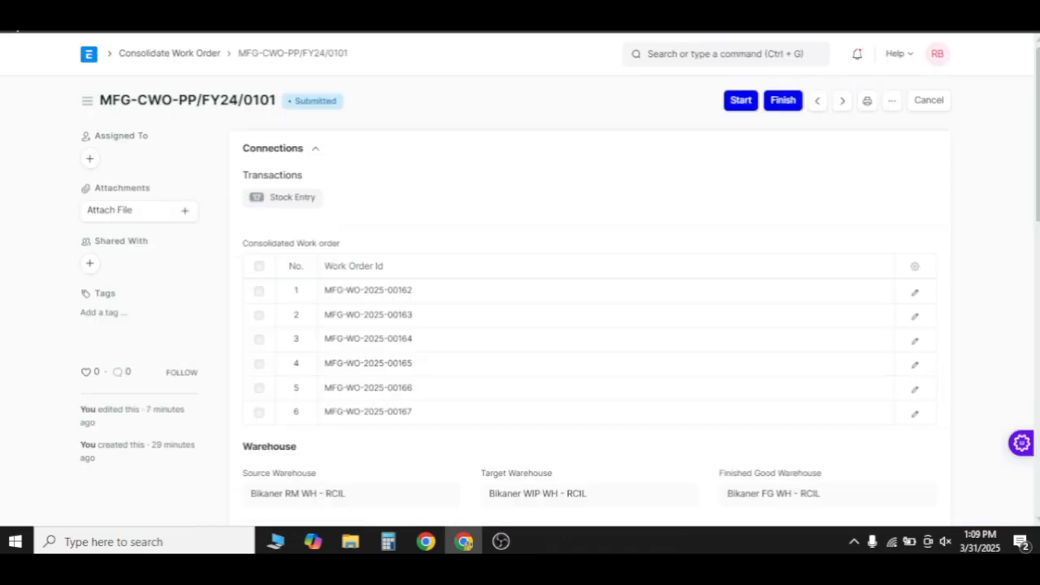
left_click(16, 29)
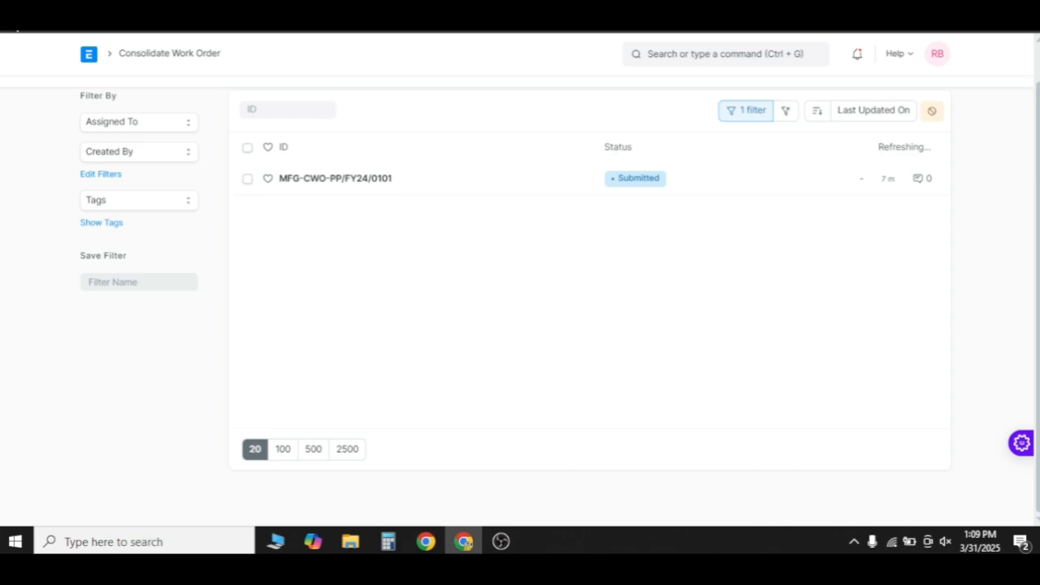
left_click(16, 28)
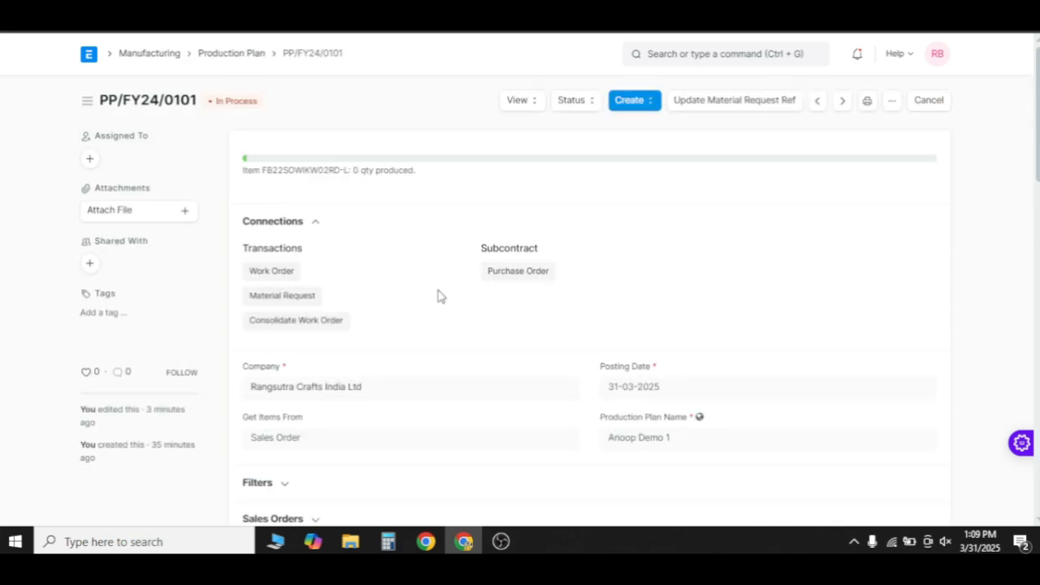
key("ctrl+shift+r")
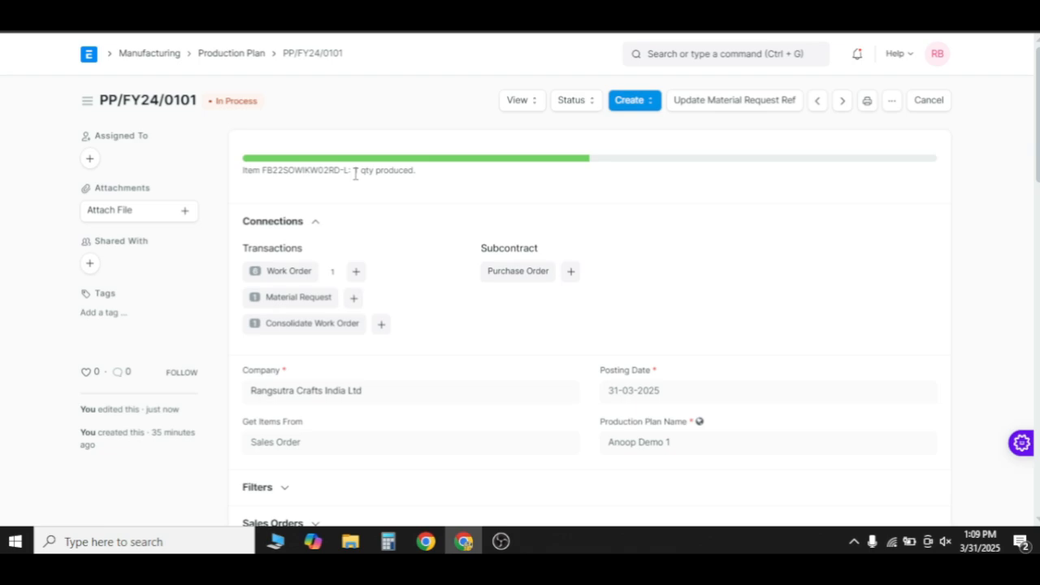
Step: Check the produced quantity of FB22SOWIKW02RD-L shown with the production plan's progress bar
left_click_drag(354, 171, 424, 176)
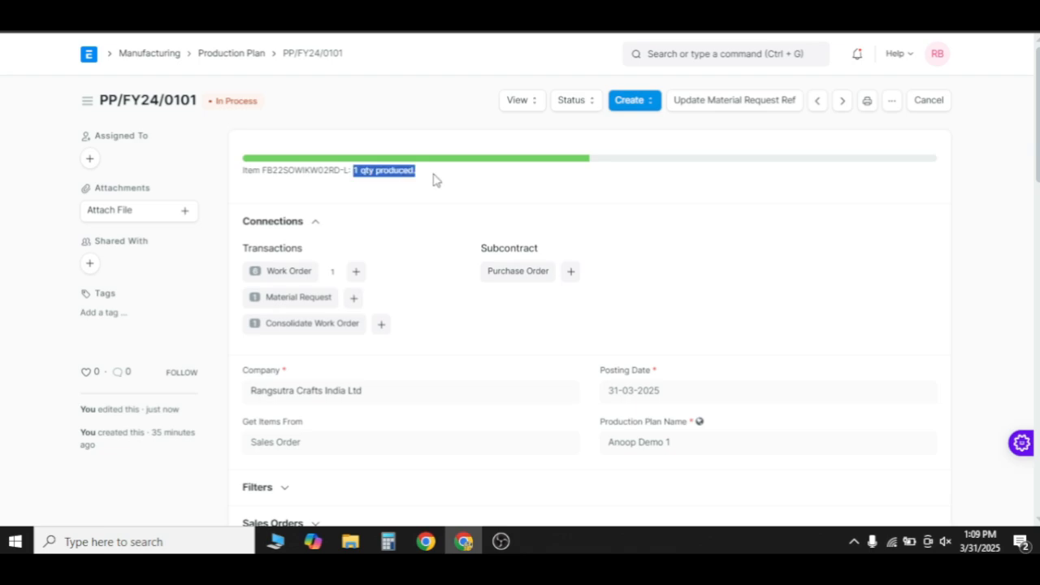
left_click(433, 184)
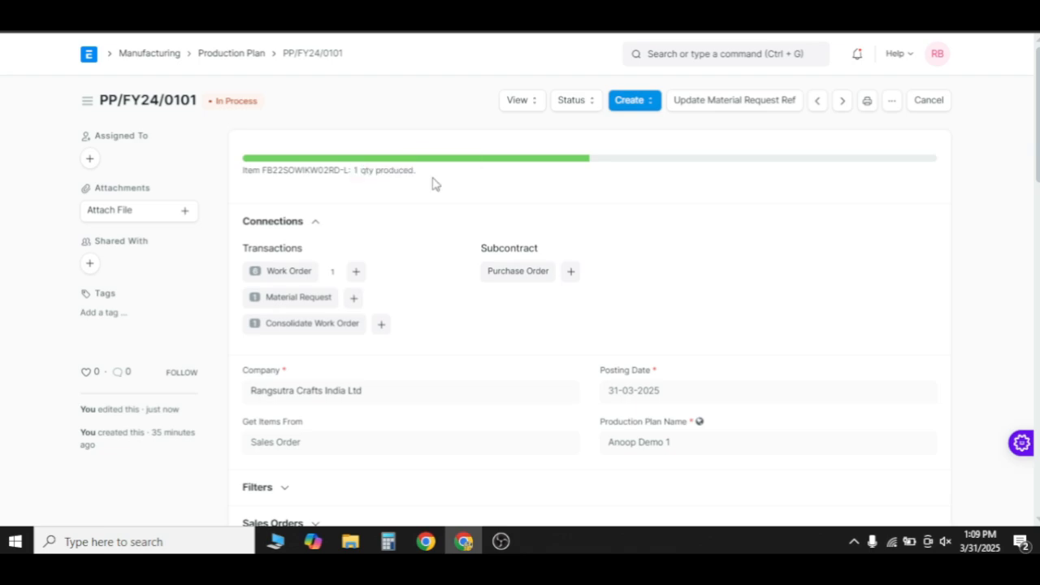
scroll(432, 183, "down", 1)
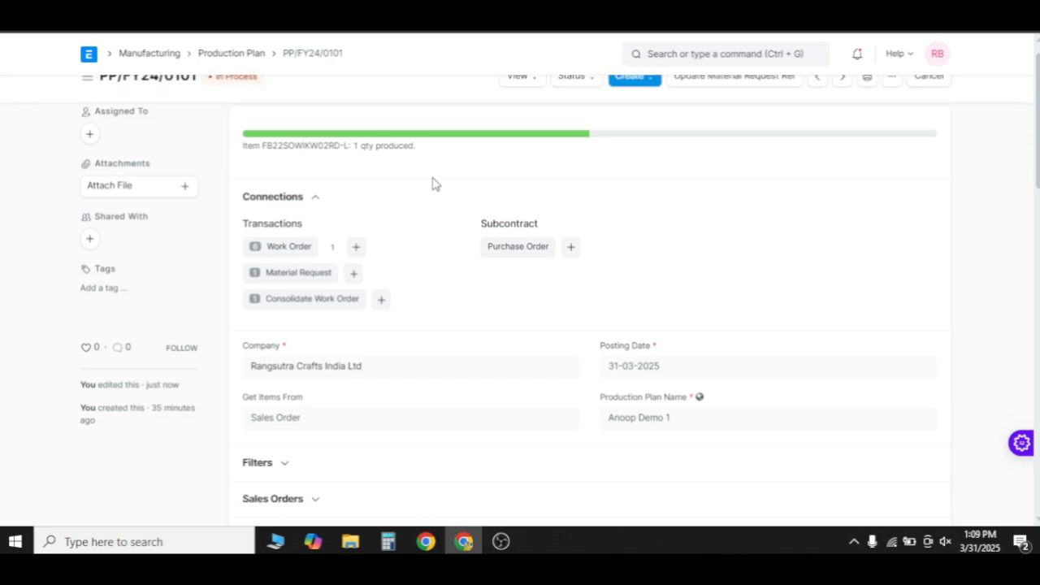
left_click_drag(353, 140, 437, 151)
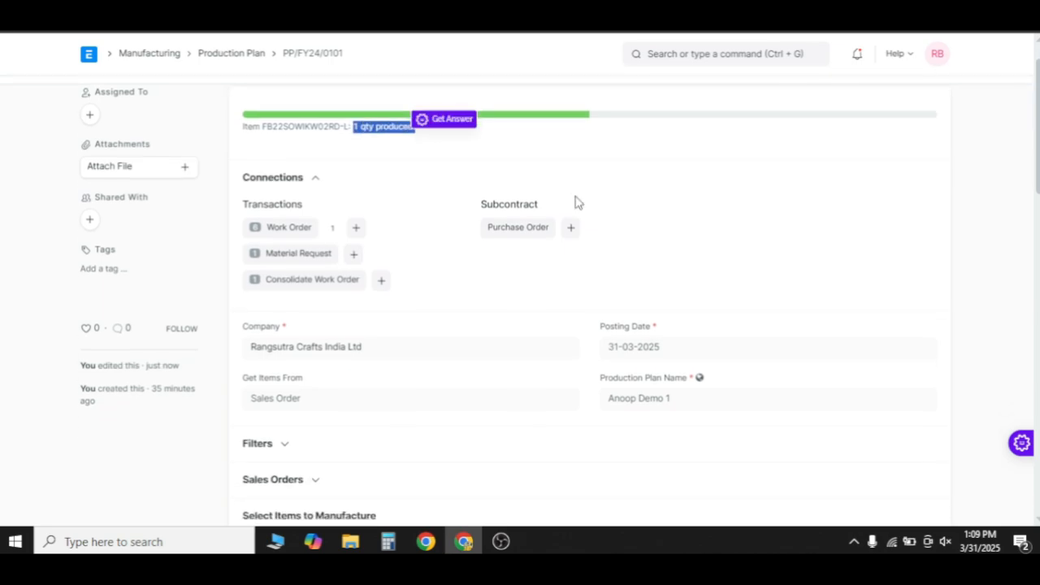
scroll(576, 203, "up", 1)
Step: Open the details of the FB22SOWIKW02RD-L assembly item row, check its produced and pending quantities, and close them
scroll(436, 360, "down", 3)
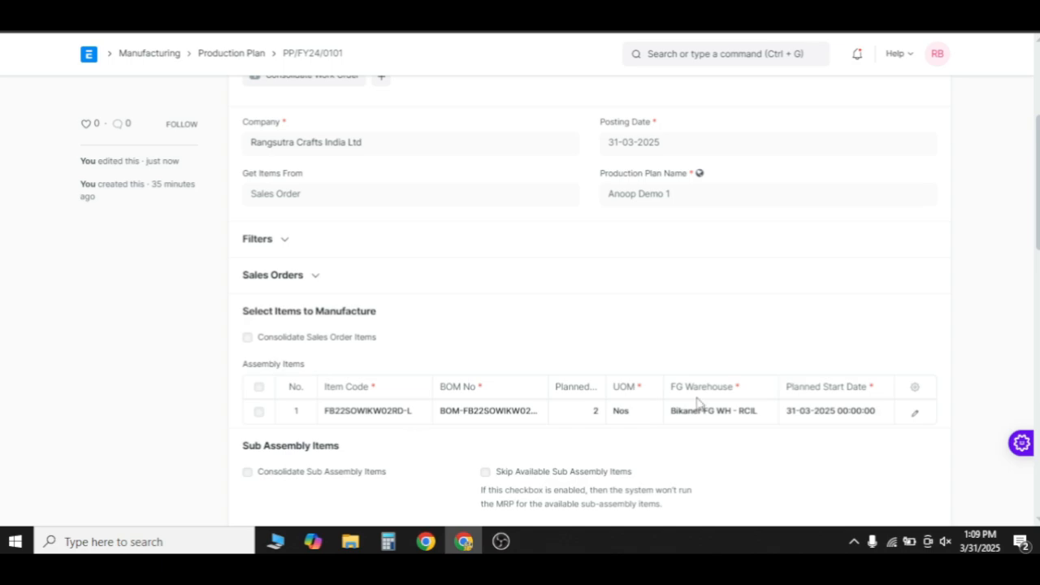
left_click(916, 417)
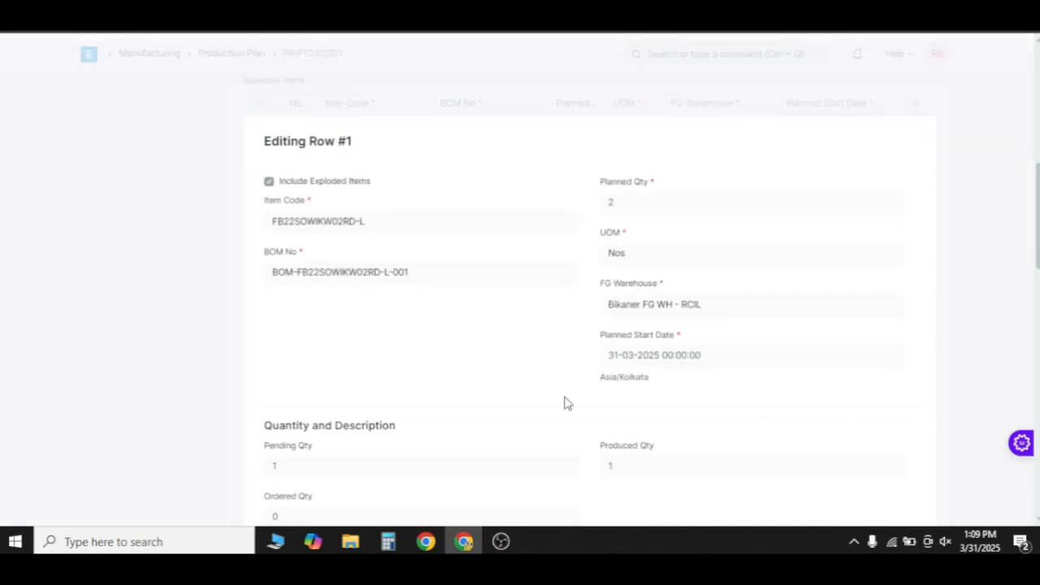
left_click(610, 470)
left_click(271, 470)
left_click(147, 397)
scroll(601, 199, "up", 10)
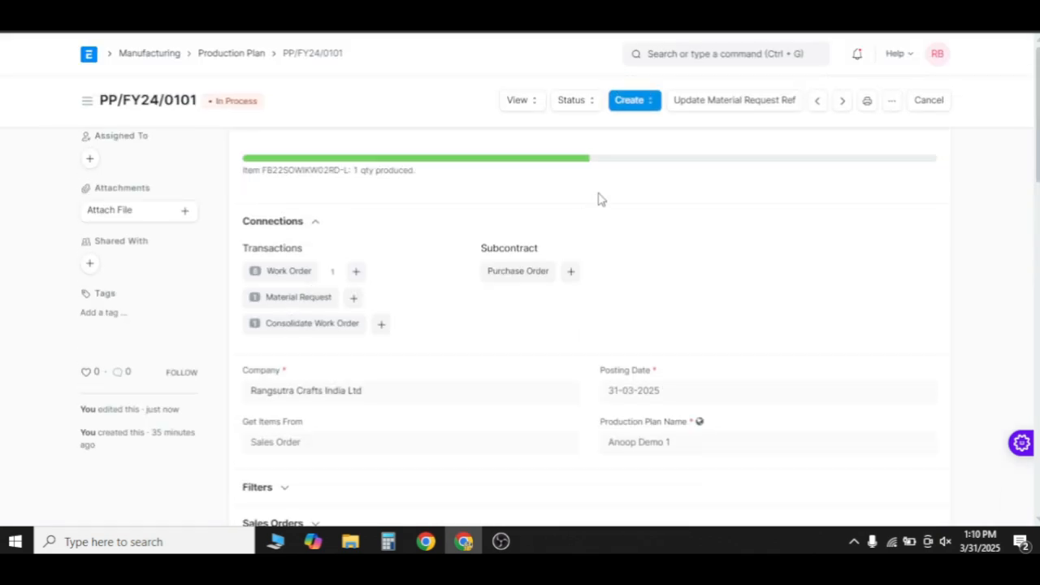
Step: Open the linked consolidated work order from the production plan and bring up its Finish Work Order list
left_click(325, 335)
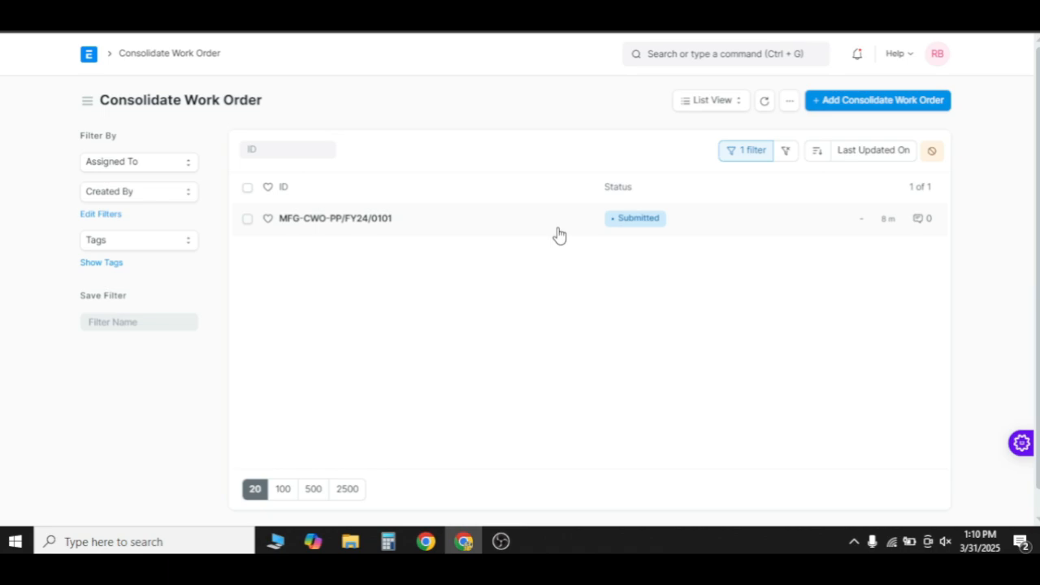
left_click(560, 235)
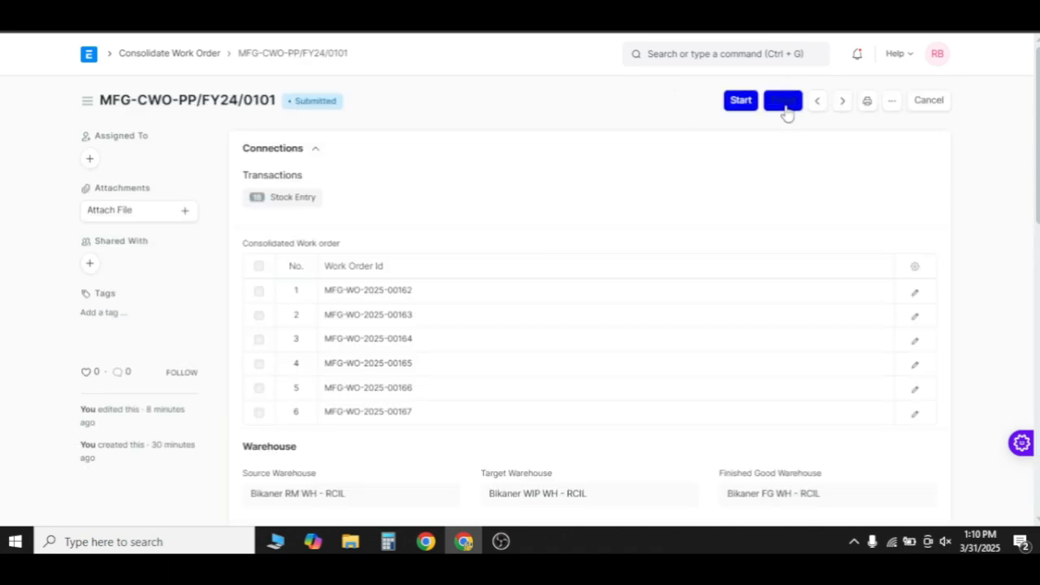
left_click(785, 101)
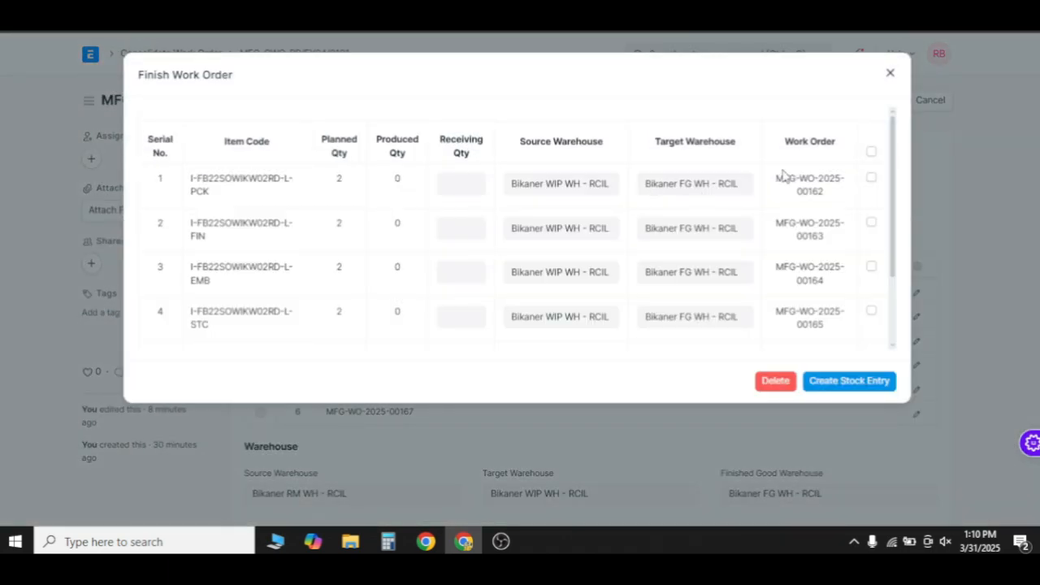
Step: Delete the five semi-finished item rows from the Finish Work Order list, keeping only FB22SOWIKW02RD-L
left_click(871, 152)
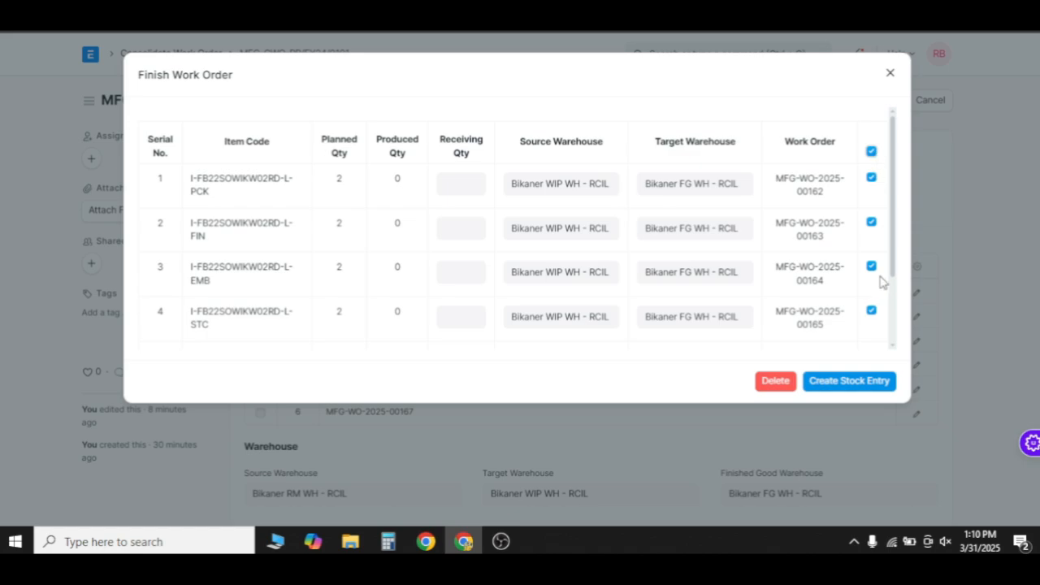
scroll(874, 301, "down", 2)
left_click(871, 305)
left_click(776, 380)
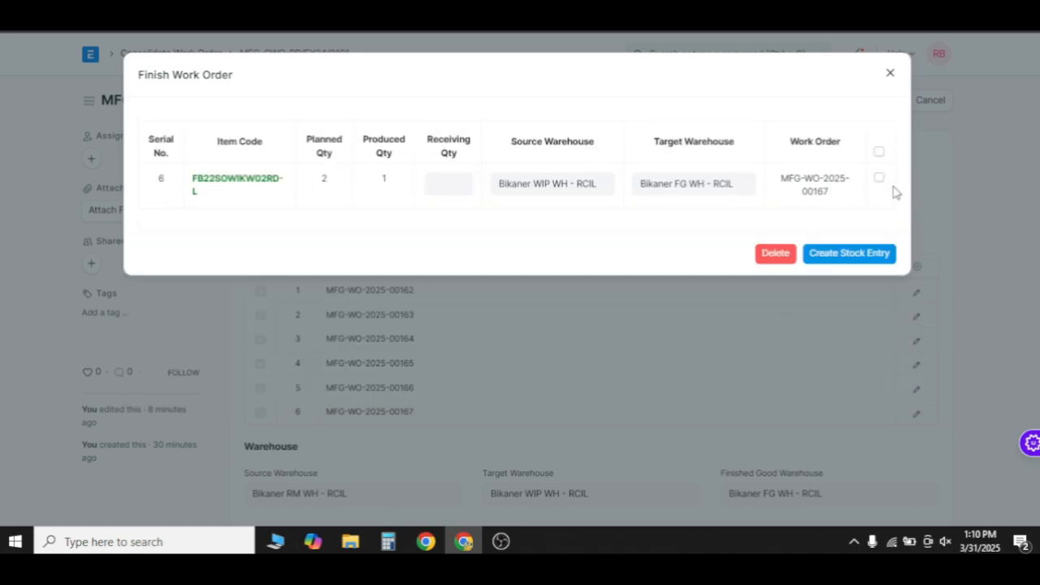
Step: Enter the remaining receiving quantity for FB22SOWIKW02RD-L and create its stock entry
left_click(459, 177)
left_click_drag(368, 184, 388, 186)
left_click(450, 181)
left_click(845, 260)
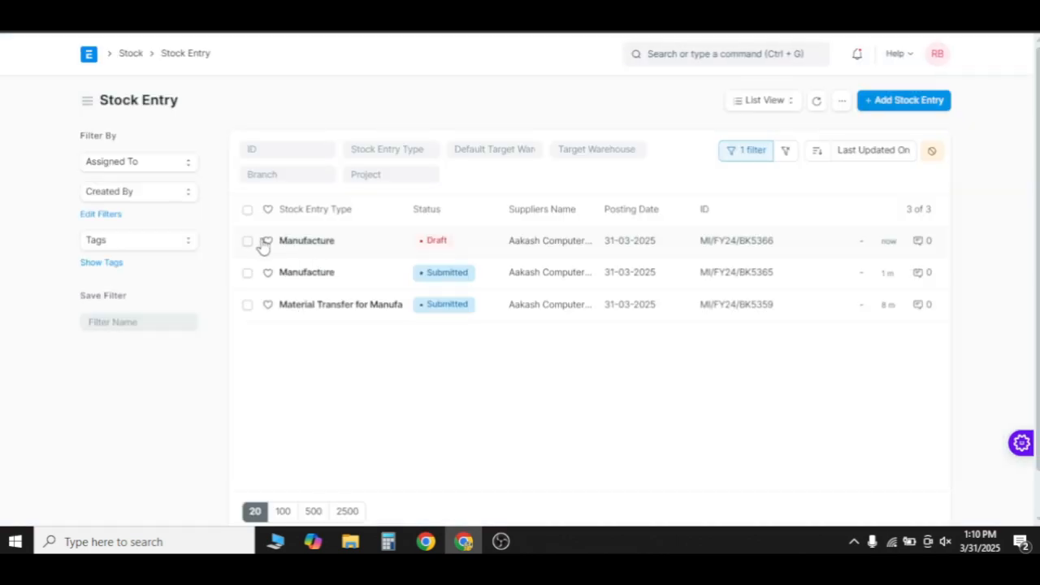
Step: Submit the draft Manufacture stock entry MI/FY24/BK5366 from the stock entry list
left_click(249, 241)
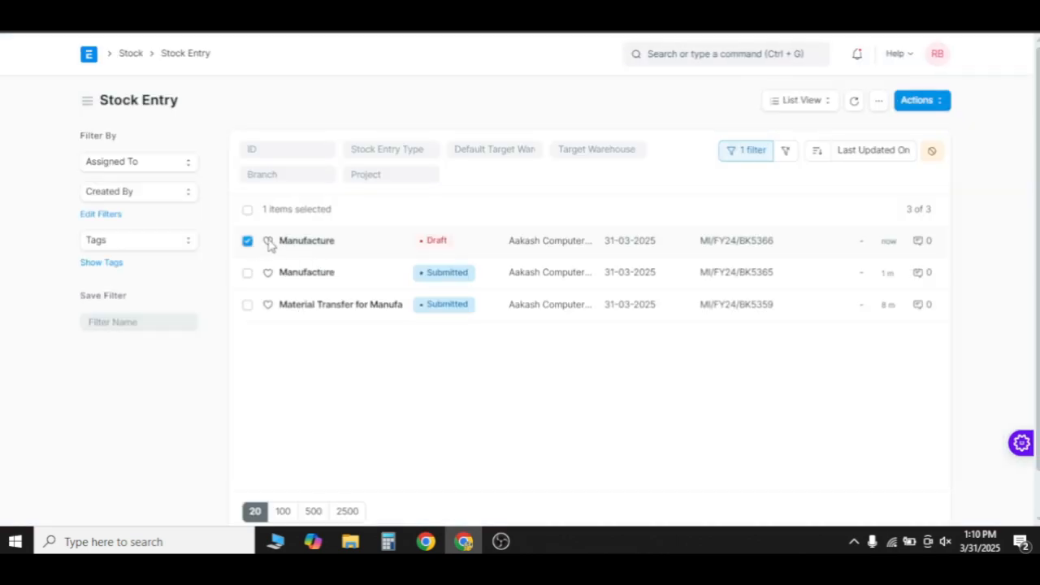
left_click(925, 101)
left_click(873, 296)
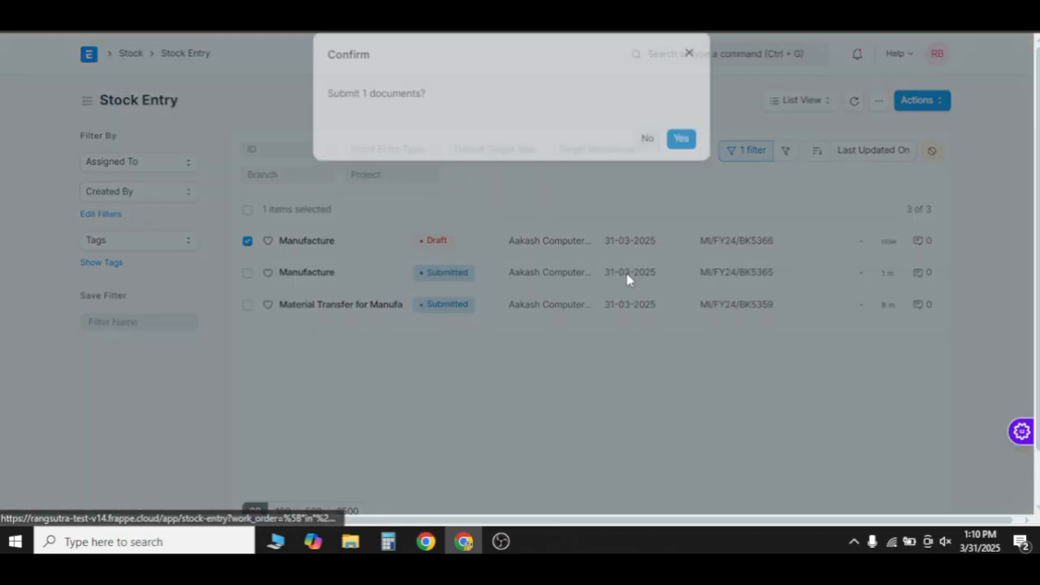
left_click(678, 161)
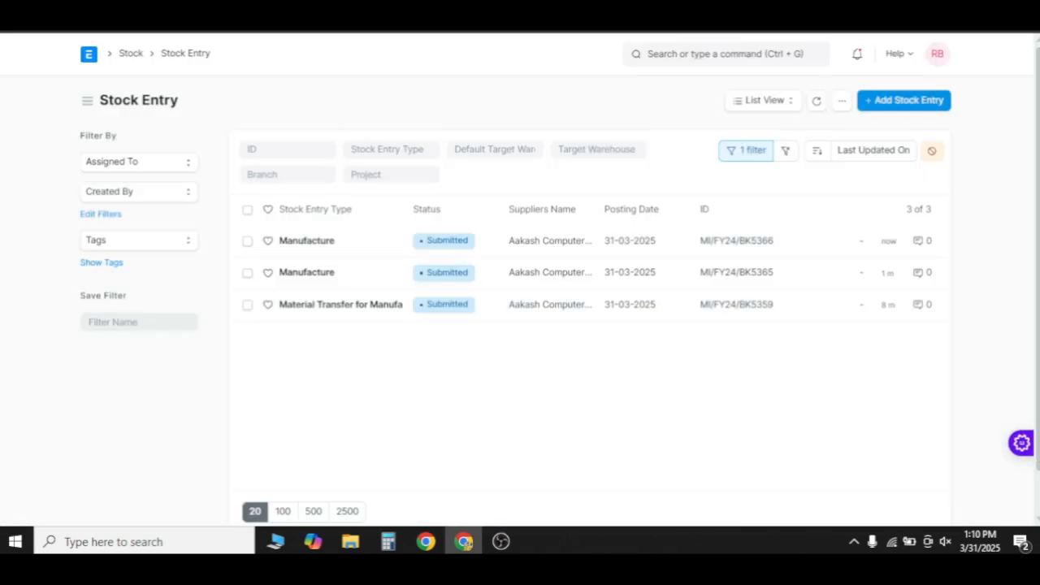
Step: Go back to production plan PP/FY24/0101 and reload it to check its status and produced quantity
key("alt+Left")
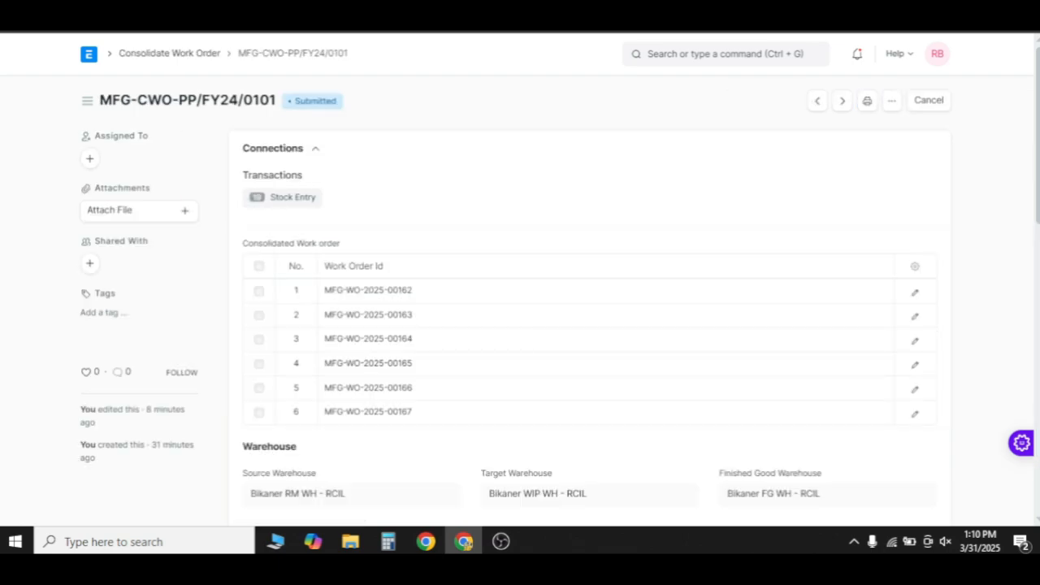
key("alt+Left")
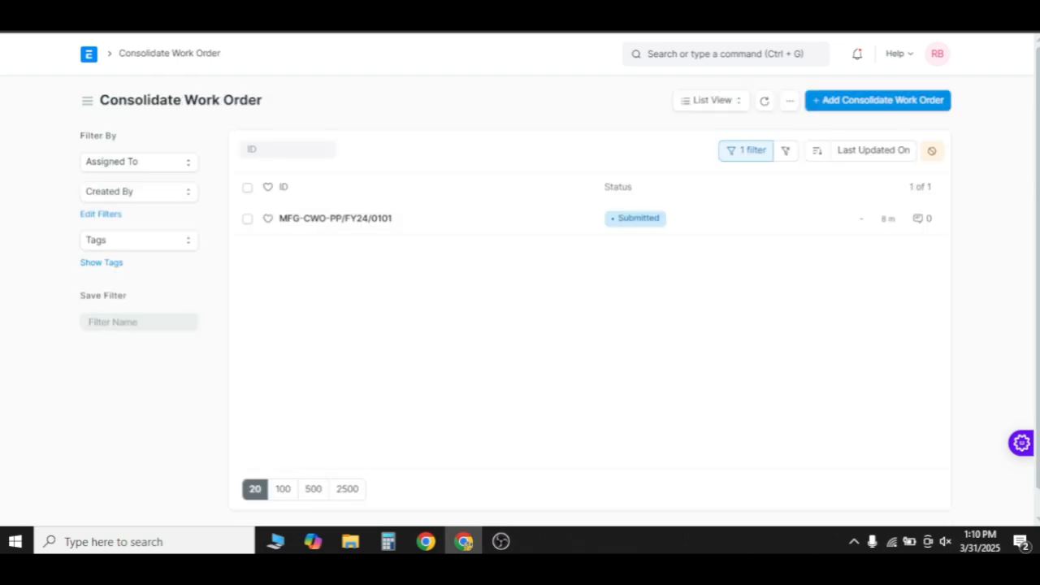
key("alt+Left")
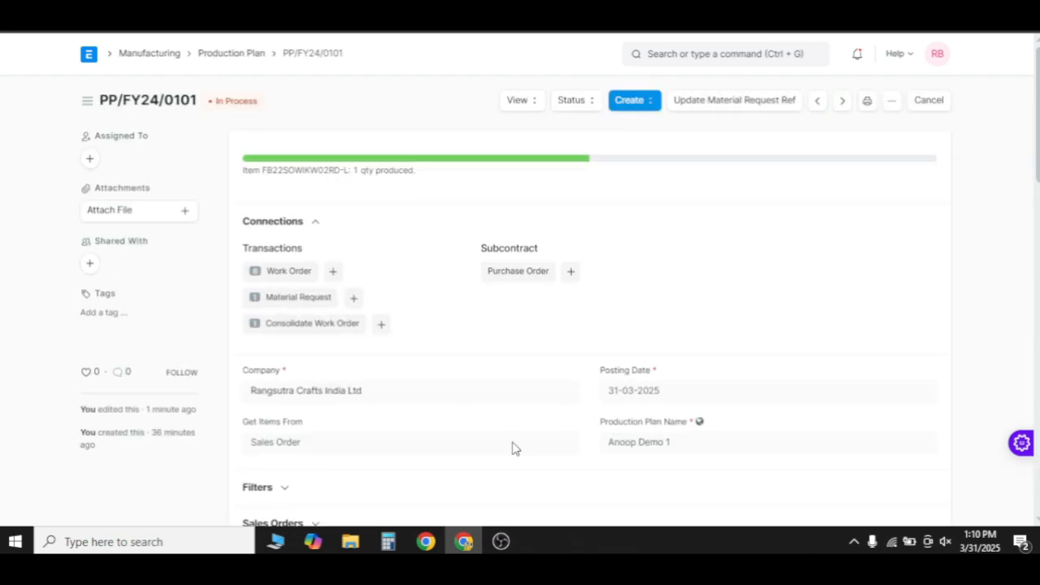
key("ctrl+shift+r")
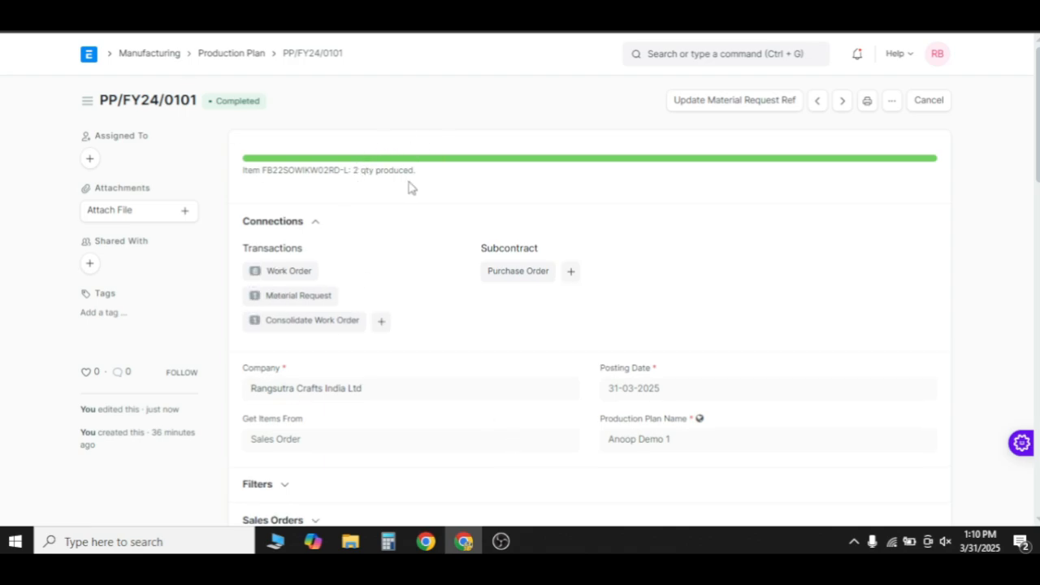
left_click_drag(208, 109, 283, 116)
scroll(417, 213, "down", 1)
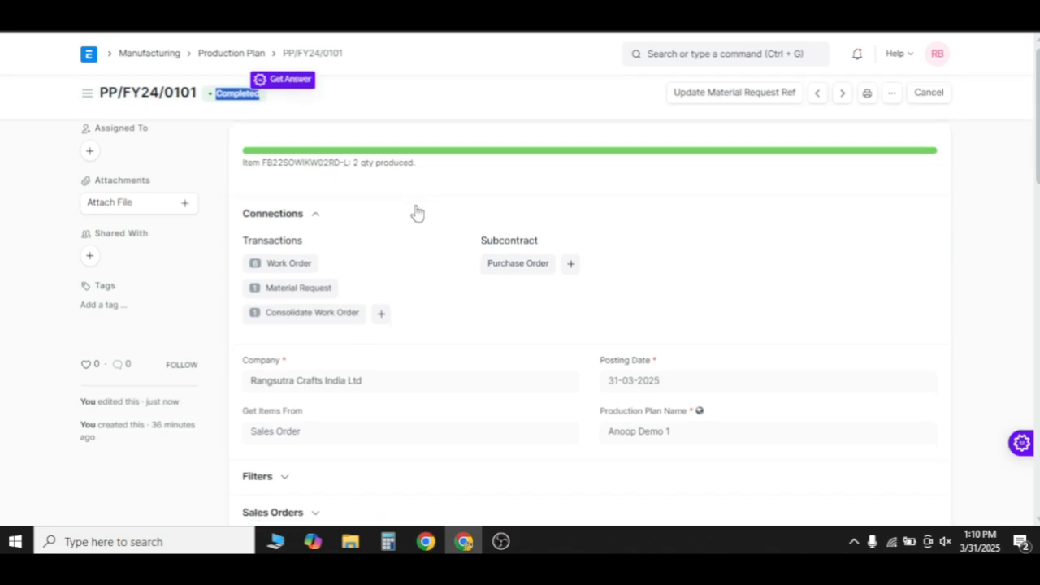
Step: Reopen the FB22SOWIKW02RD-L assembly item row to verify its updated pending and produced quantities, and close it
scroll(416, 212, "down", 4)
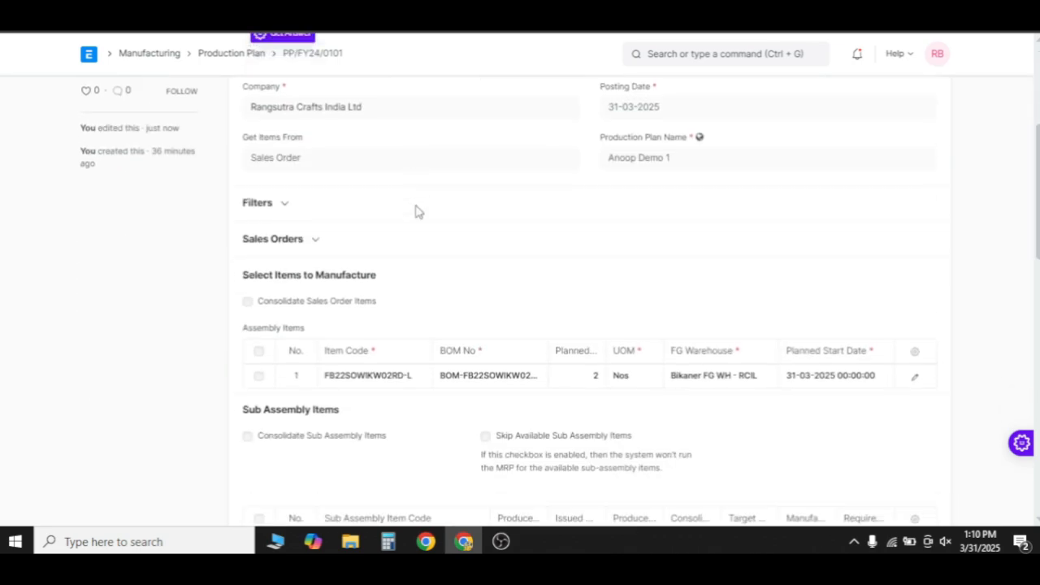
scroll(417, 213, "down", 1)
left_click(906, 323)
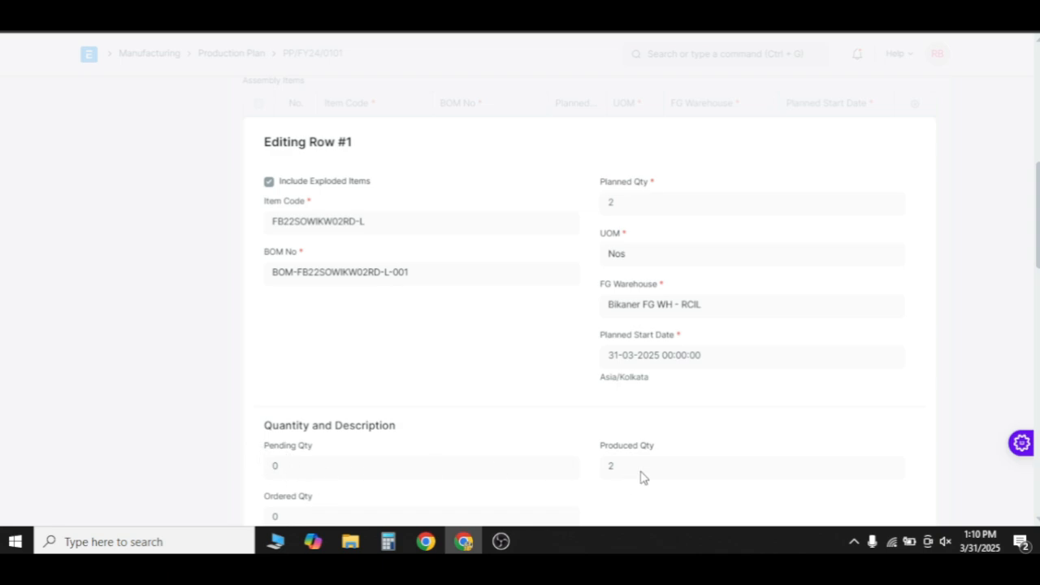
scroll(619, 478, "down", 3)
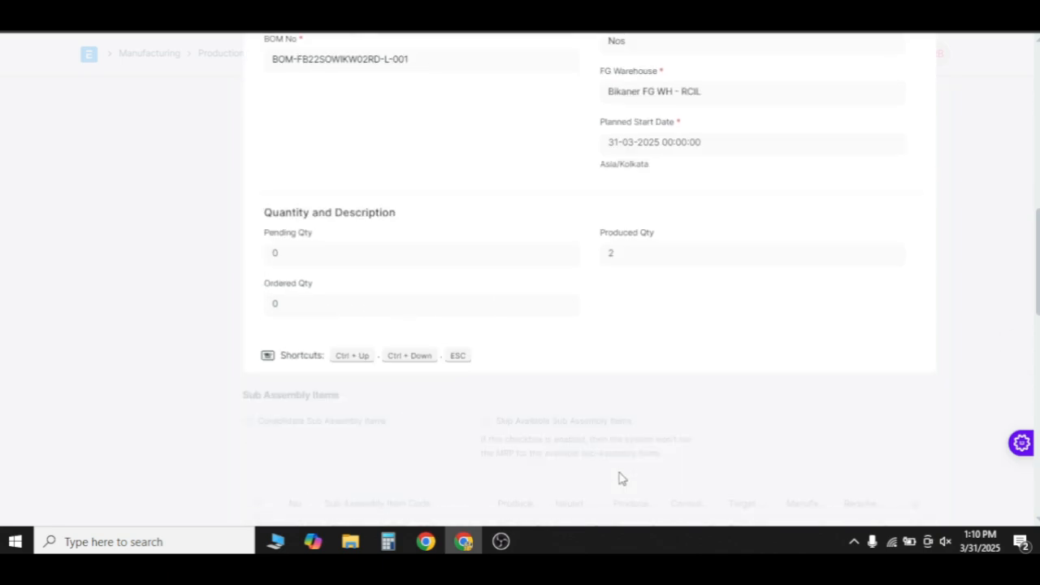
left_click(217, 341)
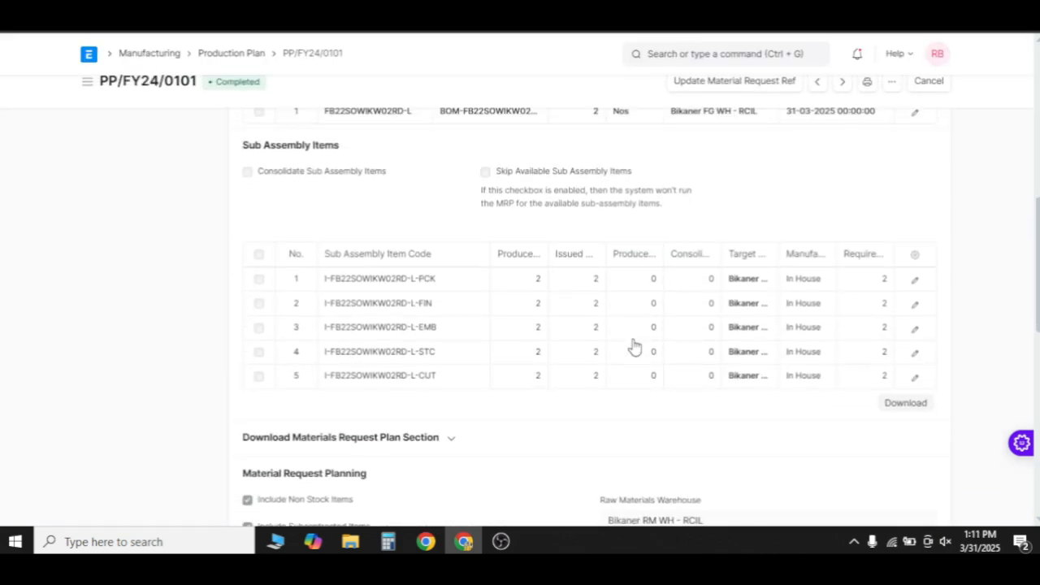
Step: Review the quantities in the production plan's sub assembly items table and return to the plan's progress summary
scroll(657, 342, "down", 6)
scroll(657, 342, "up", 3)
scroll(657, 341, "up", 10)
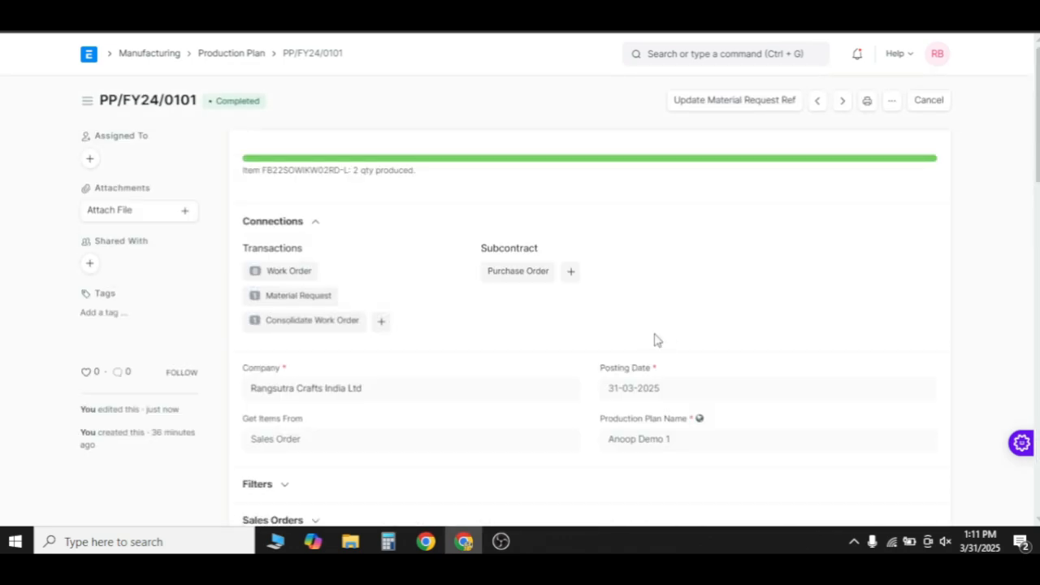
scroll(624, 359, "down", 1)
scroll(624, 358, "up", 1)
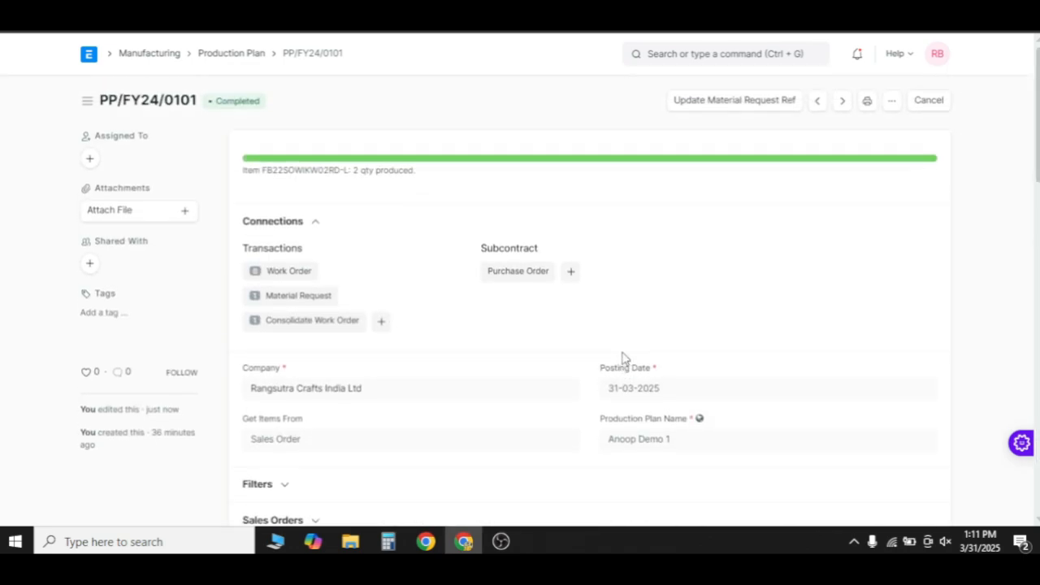